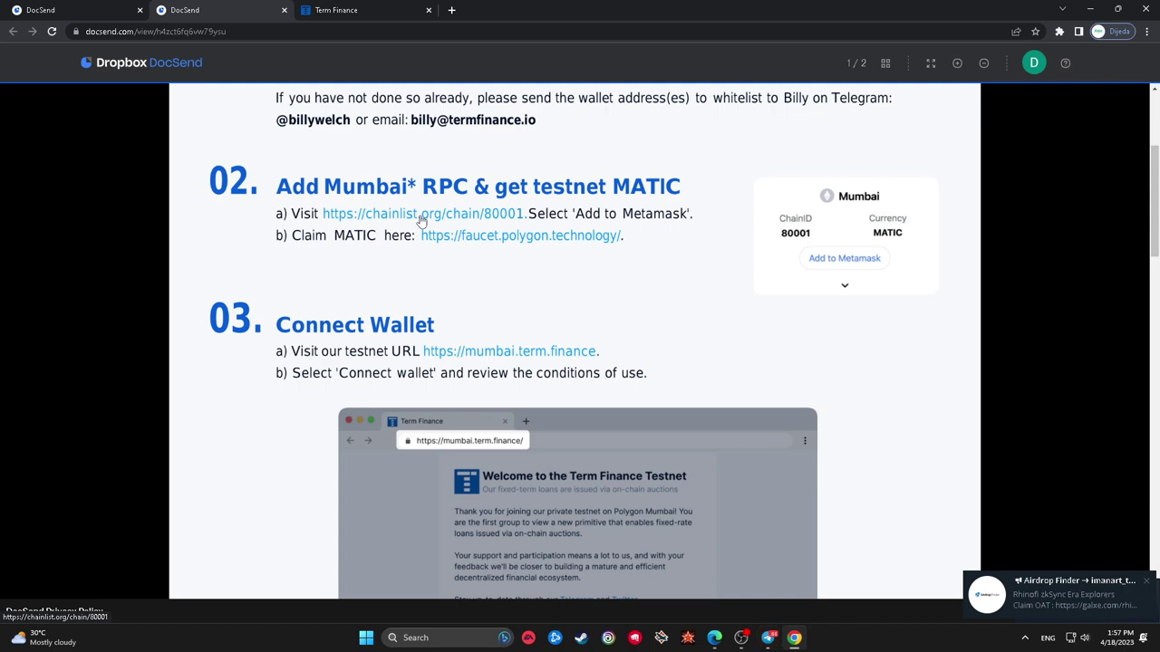
- Open the guide's ChainList link for chain 80001 and connect Account 1 from MetaMask to the site
click(421, 220)
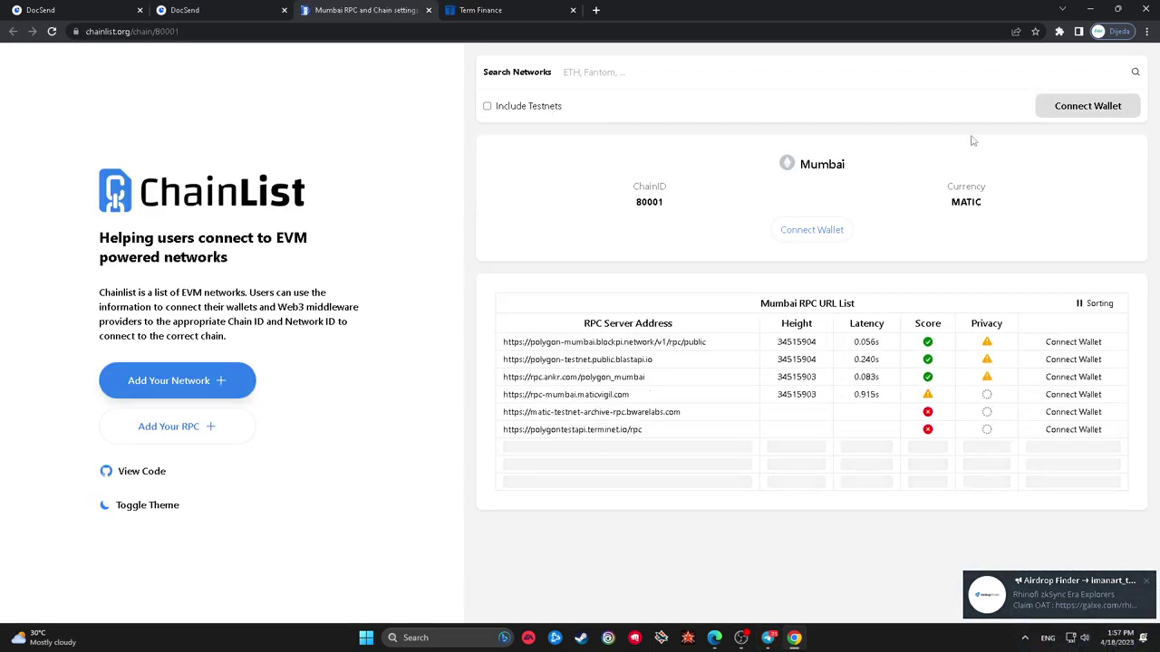
click(1087, 106)
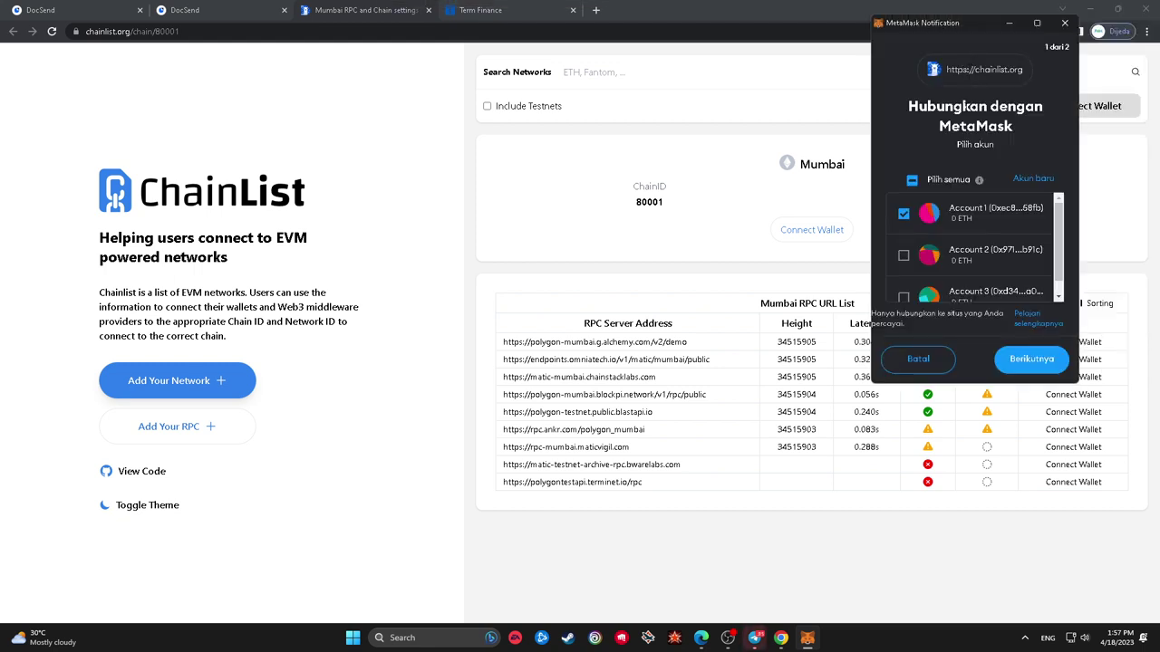
click(1029, 357)
click(1029, 356)
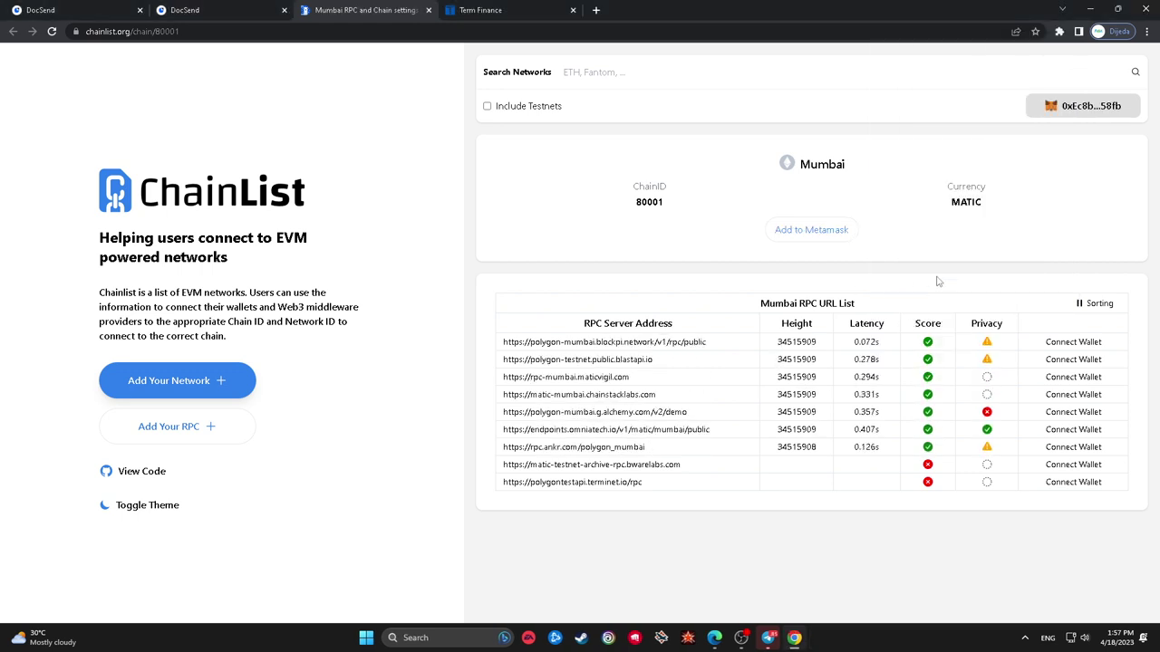
- Add the Mumbai network to MetaMask and approve switching to it
click(830, 232)
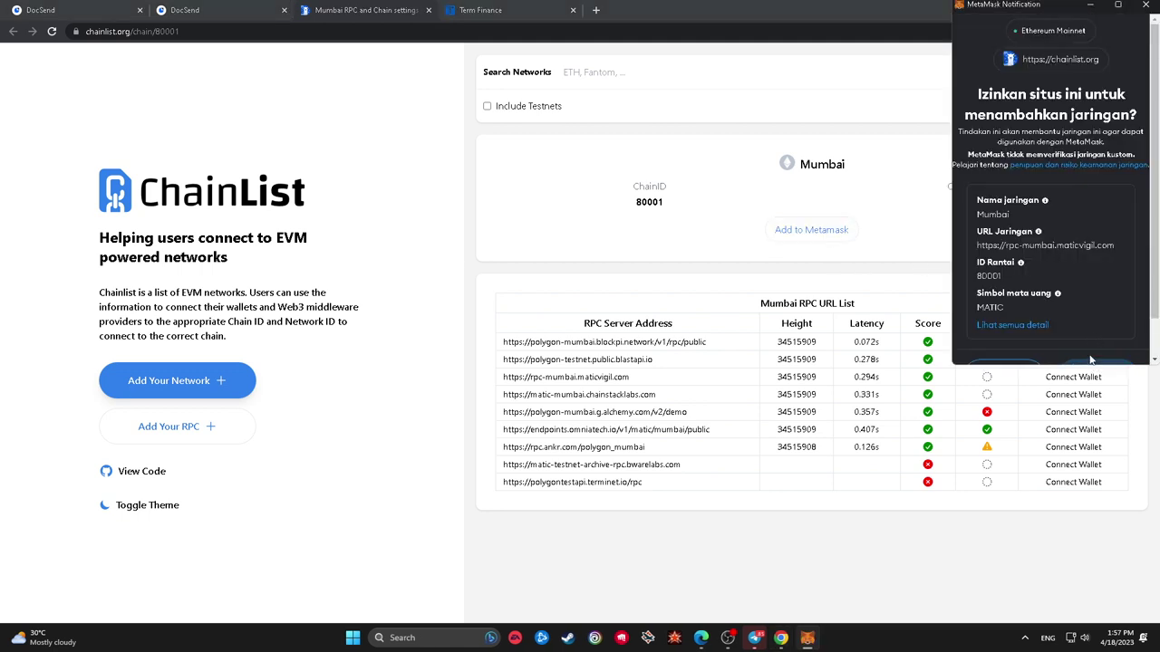
click(1091, 361)
click(1082, 344)
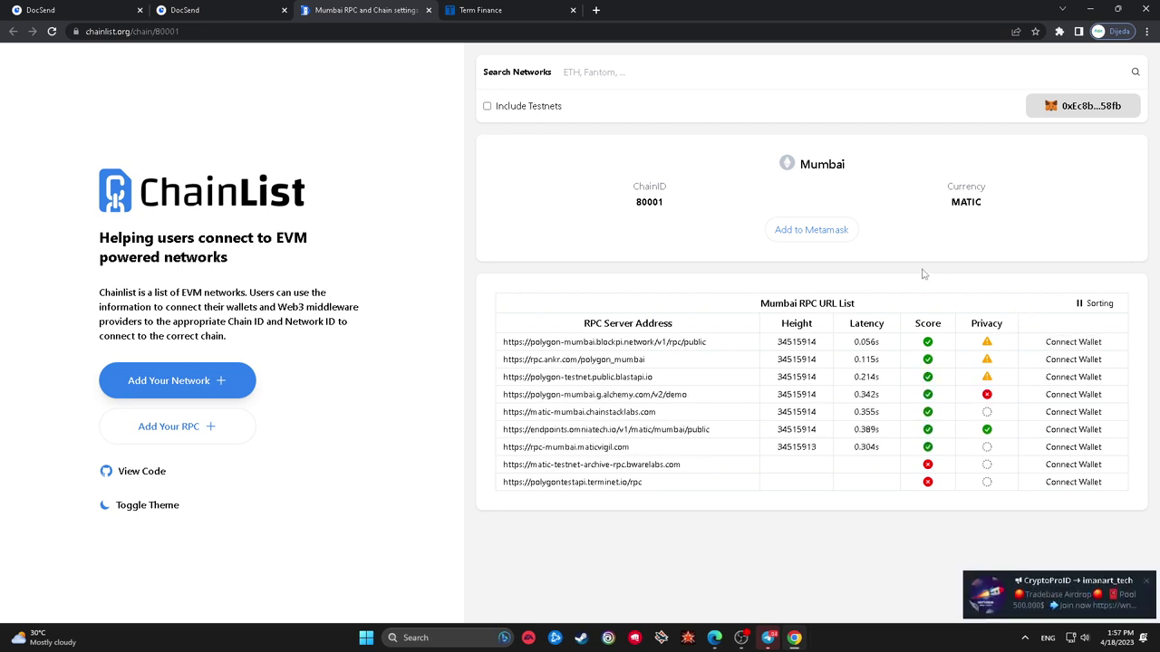
- Acknowledge MetaMask's network-switch notice and check Account 1 on Mumbai
click(1058, 32)
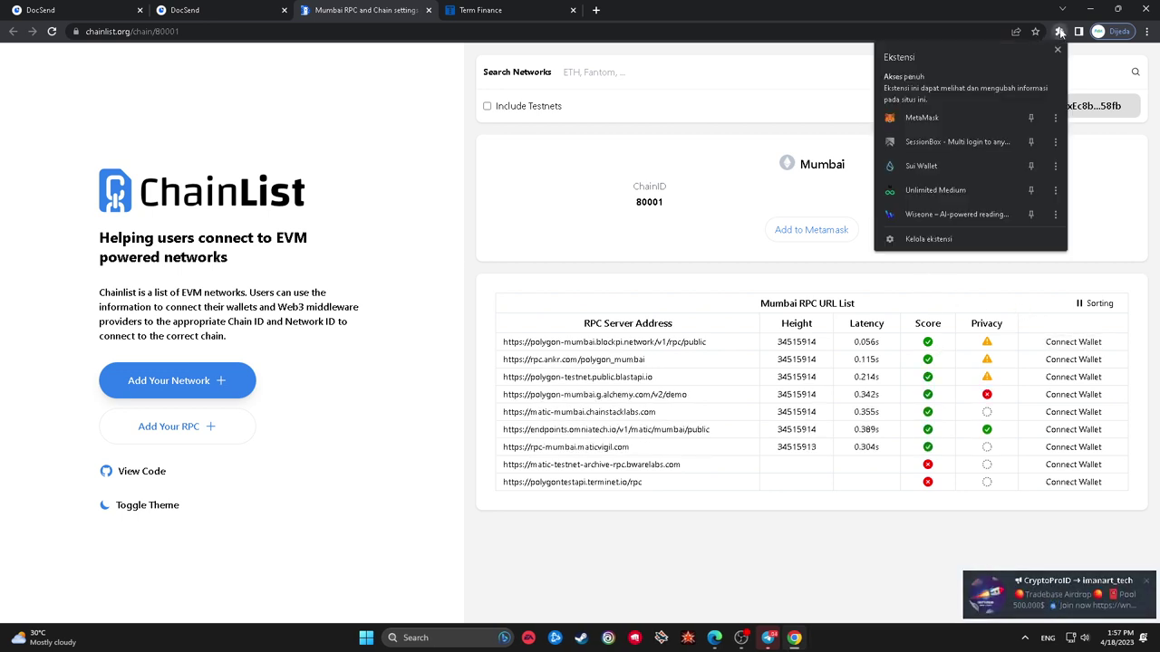
click(961, 117)
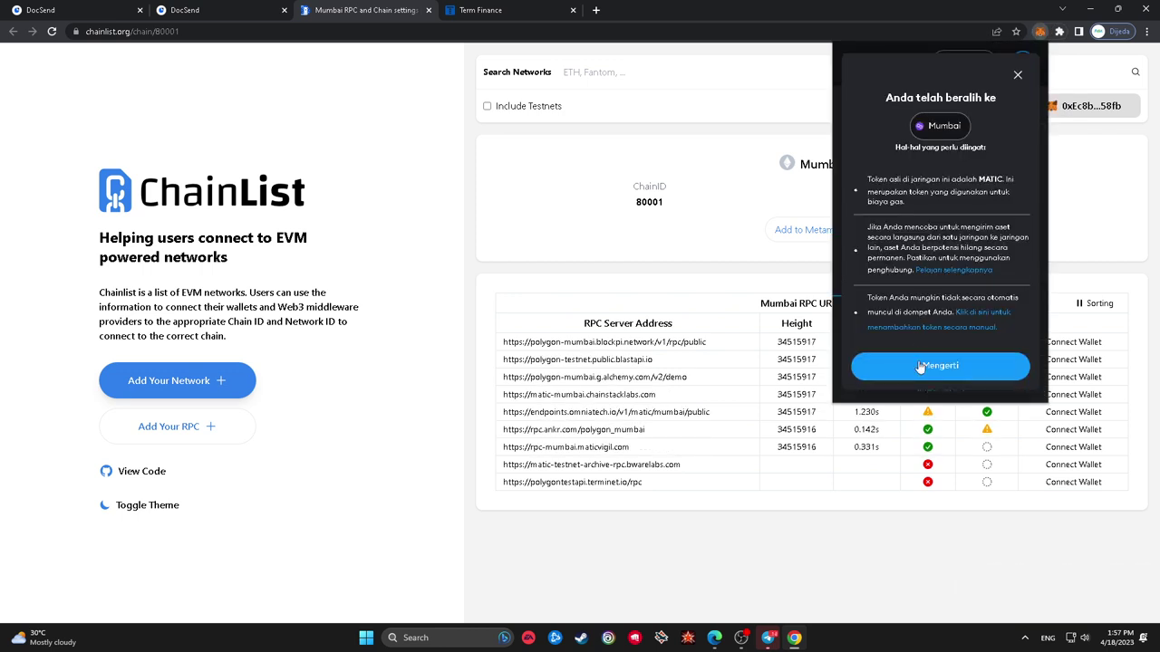
click(918, 359)
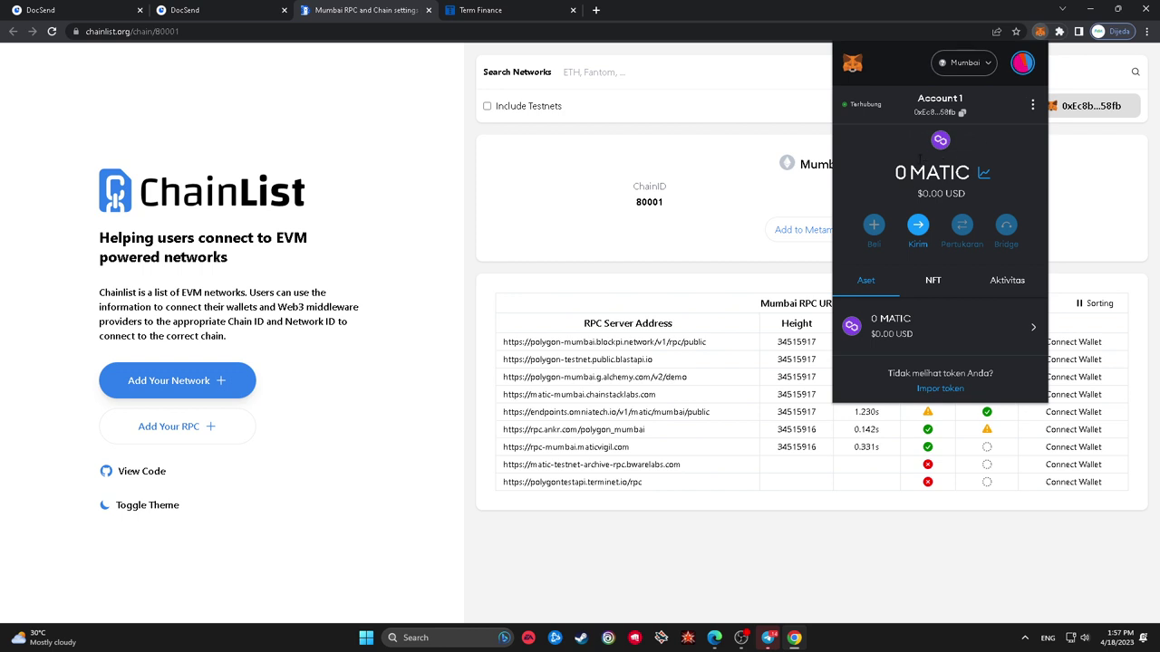
click(653, 186)
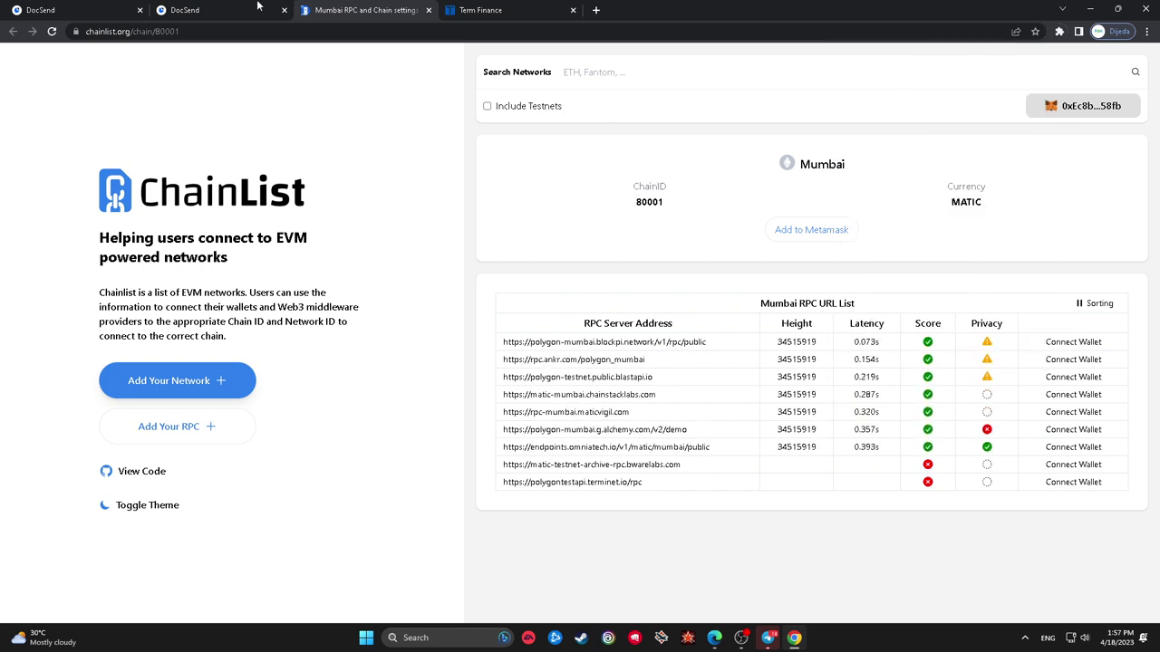
- Open the Polygon faucet from the guide's MATIC link and copy Account 1's wallet address from MetaMask
click(257, 6)
click(504, 241)
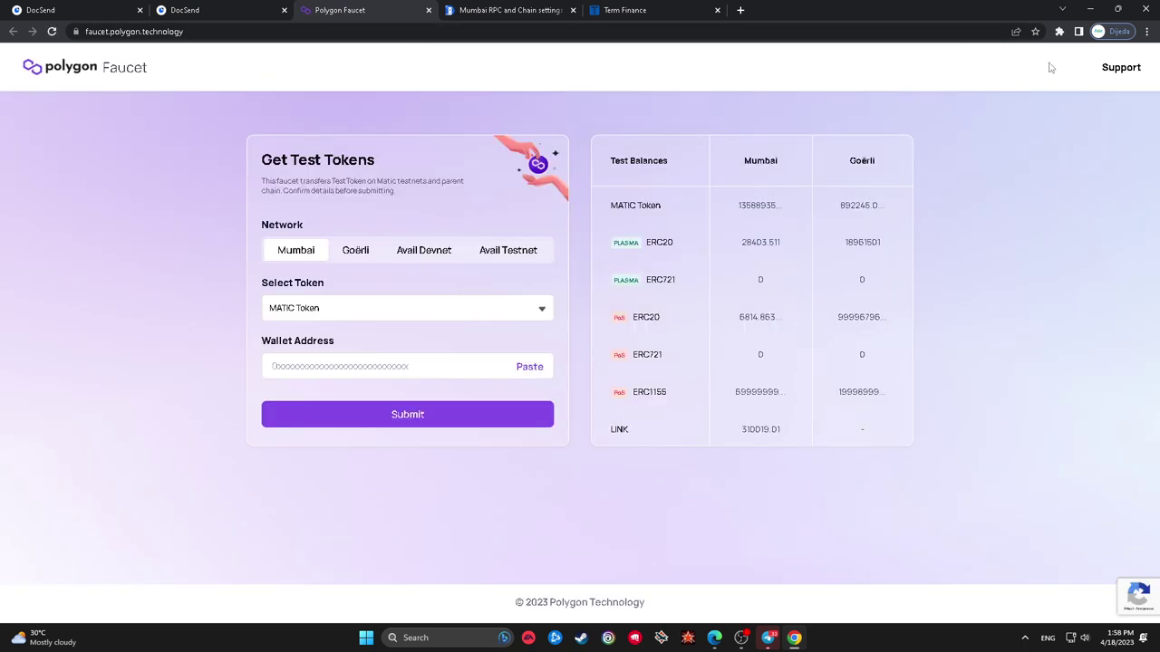
click(1058, 30)
click(984, 116)
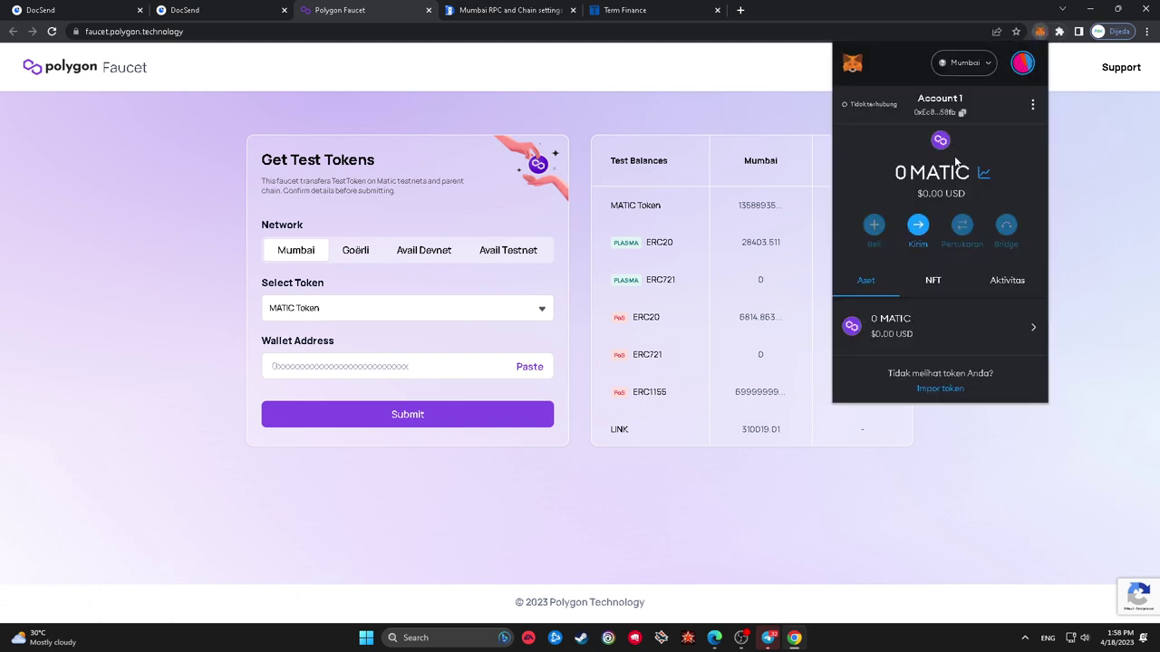
- Paste the wallet address into the faucet, allowing clipboard access, and confirm a MATIC Token request on Mumbai
click(527, 367)
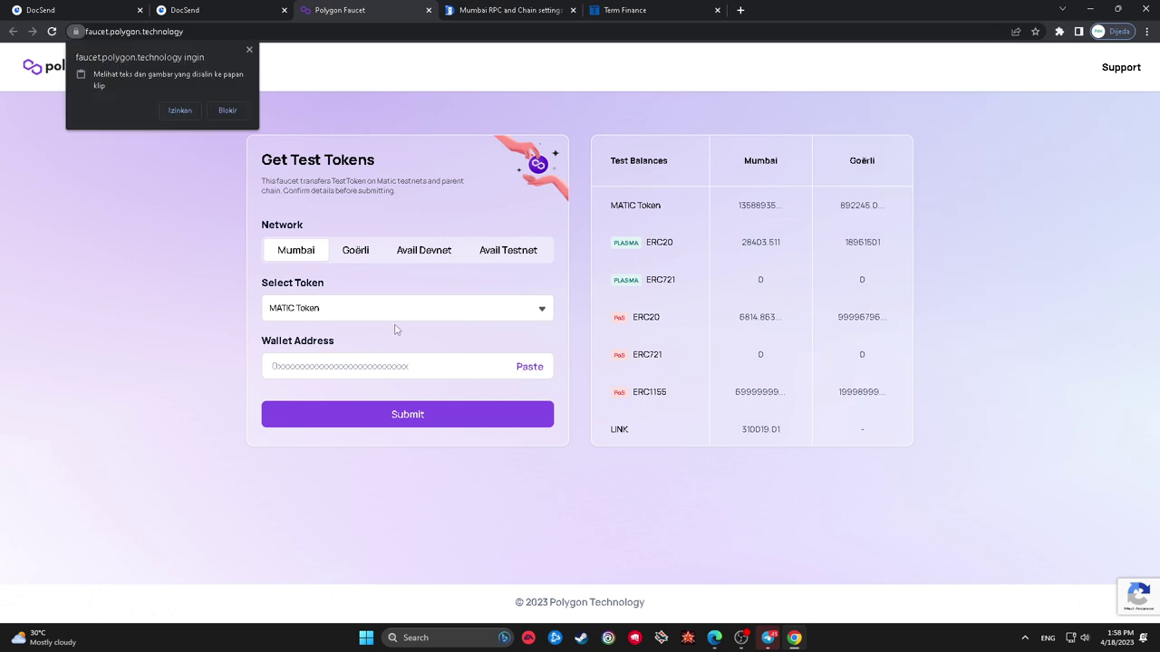
click(192, 112)
click(457, 417)
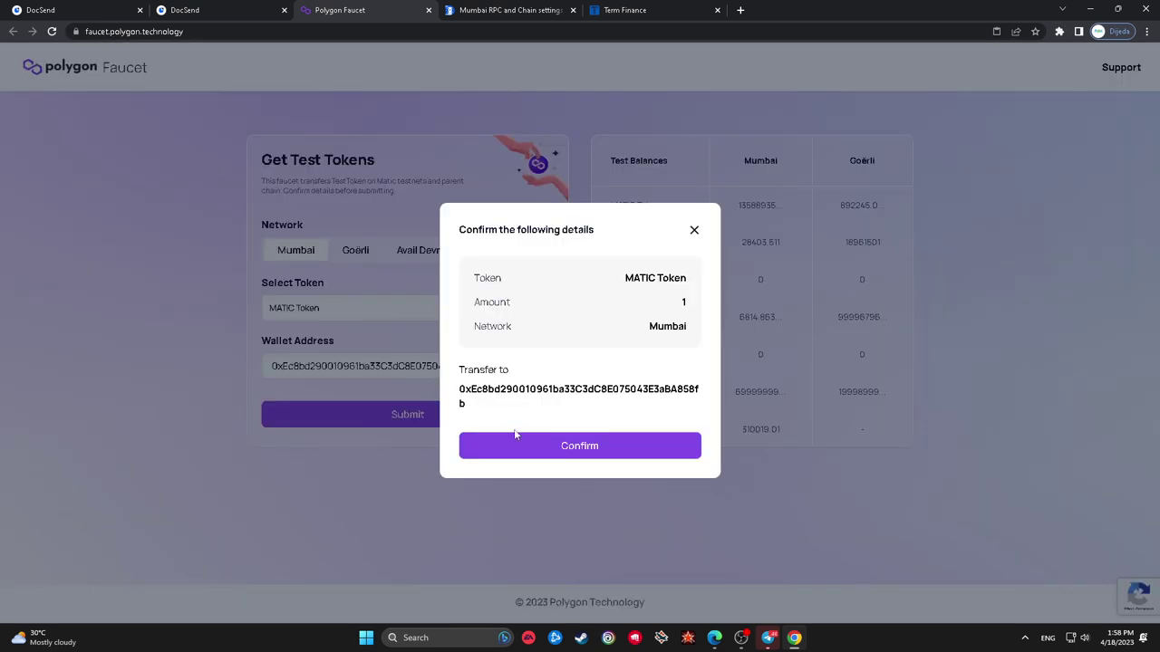
click(516, 444)
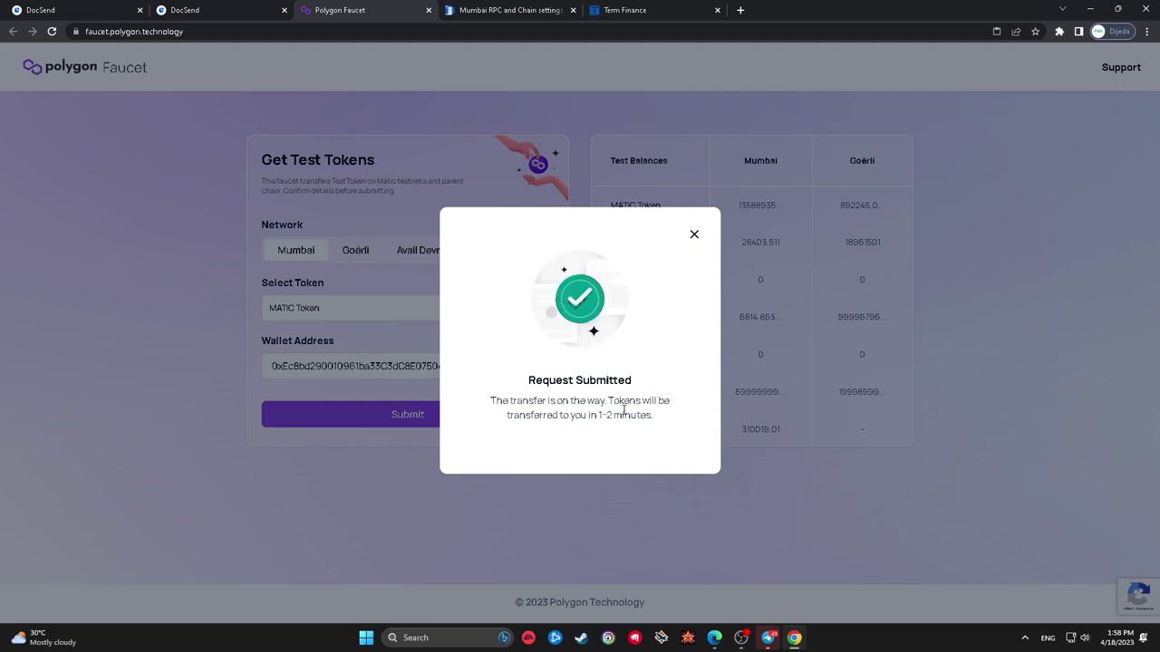
click(694, 235)
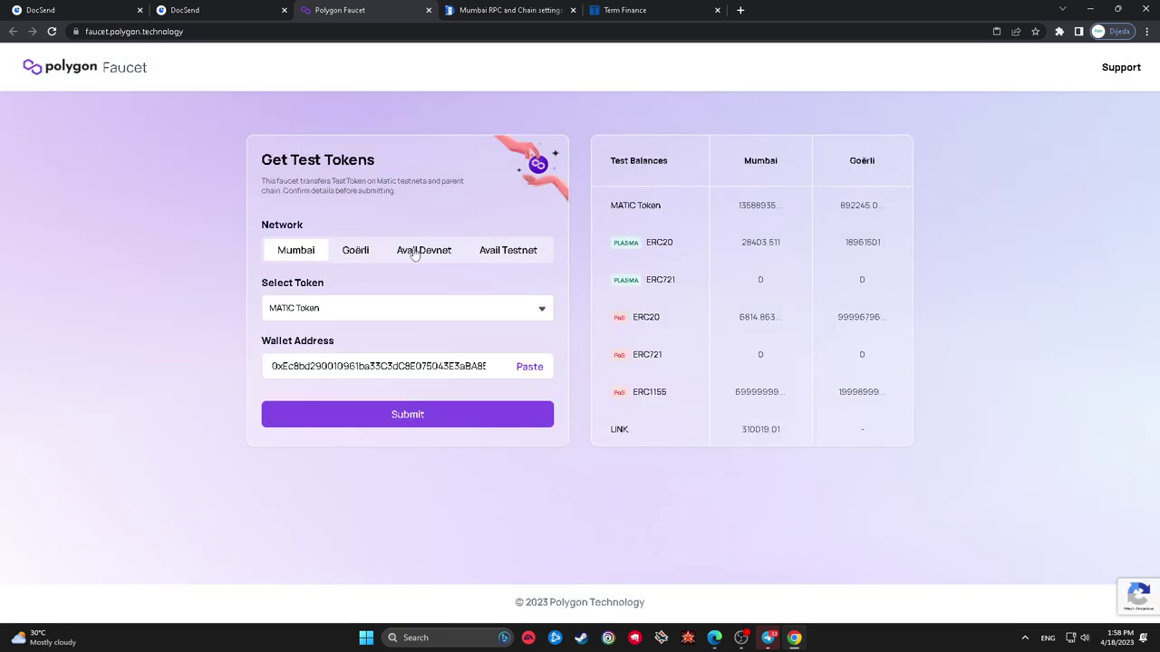
- Request MATIC Token on the Goërli network for the same wallet address and dismiss the request dialog
click(357, 252)
click(529, 366)
click(474, 414)
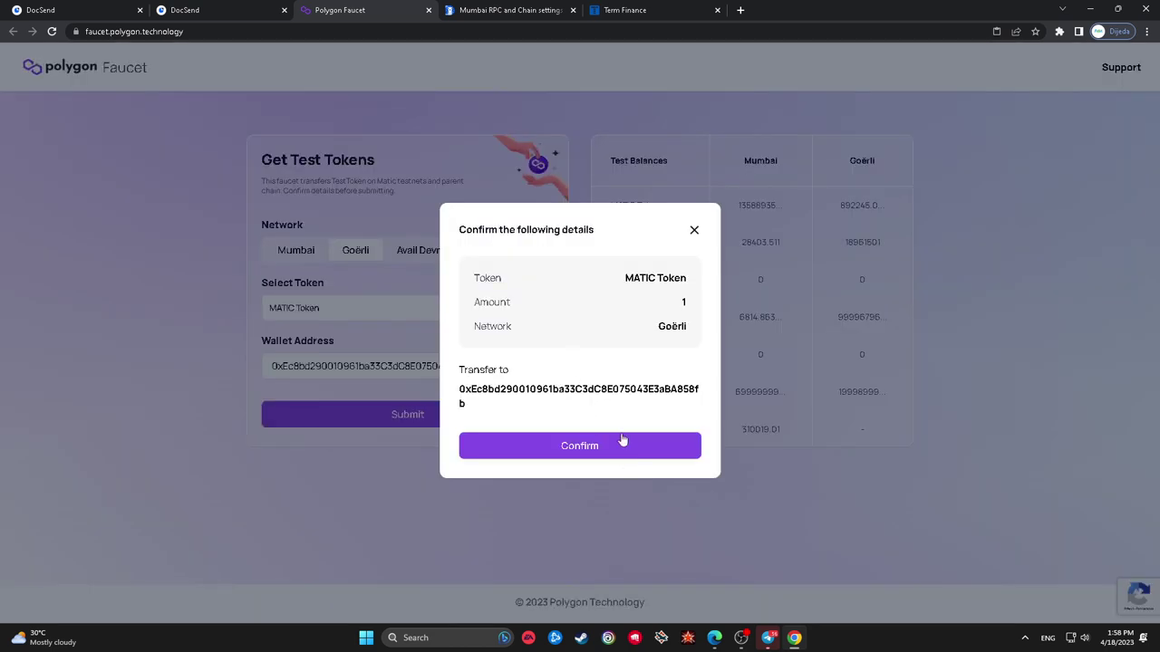
click(622, 440)
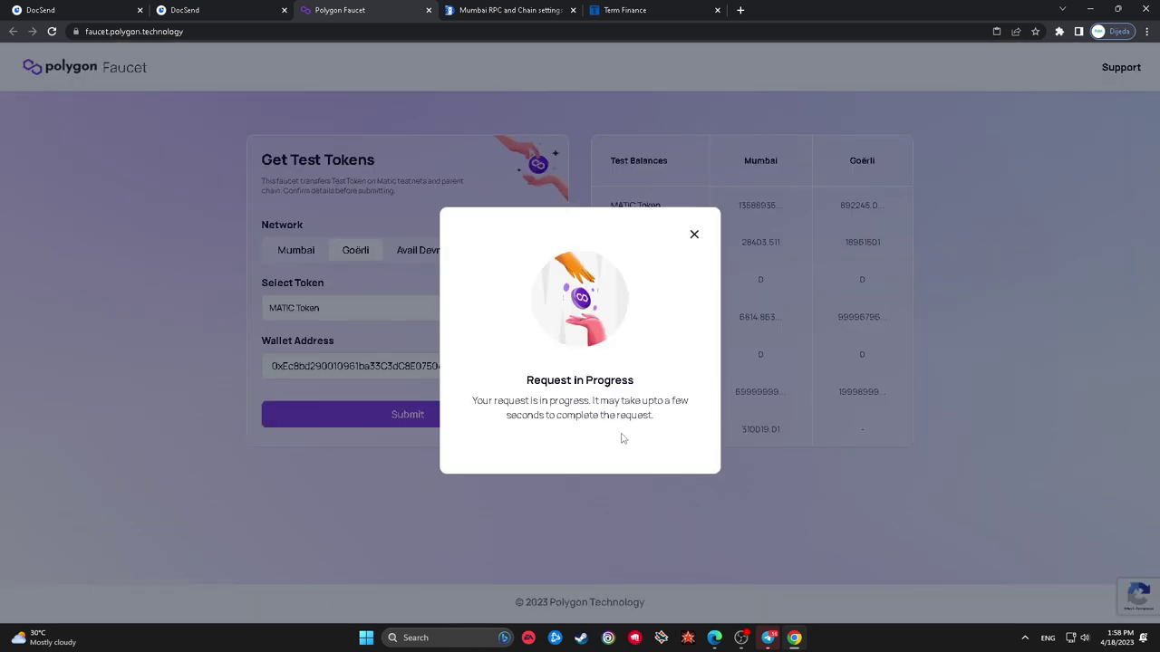
click(694, 237)
- Request Test Token on the Avail Devnet network for the wallet address and dismiss the request dialog
click(426, 257)
click(523, 367)
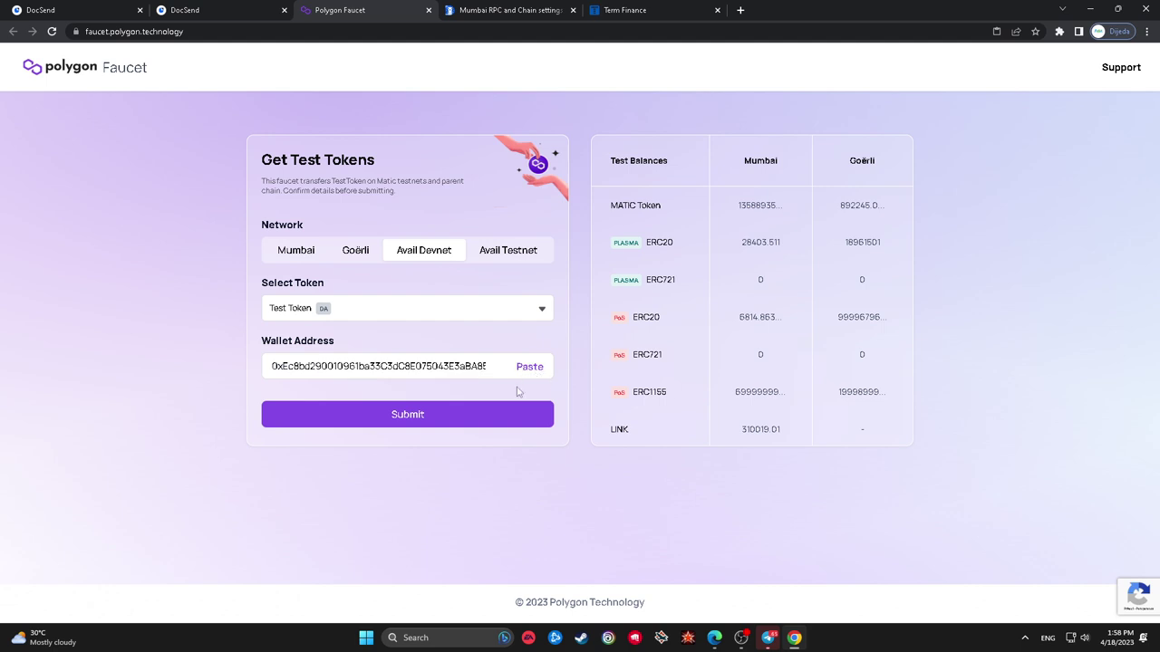
click(513, 408)
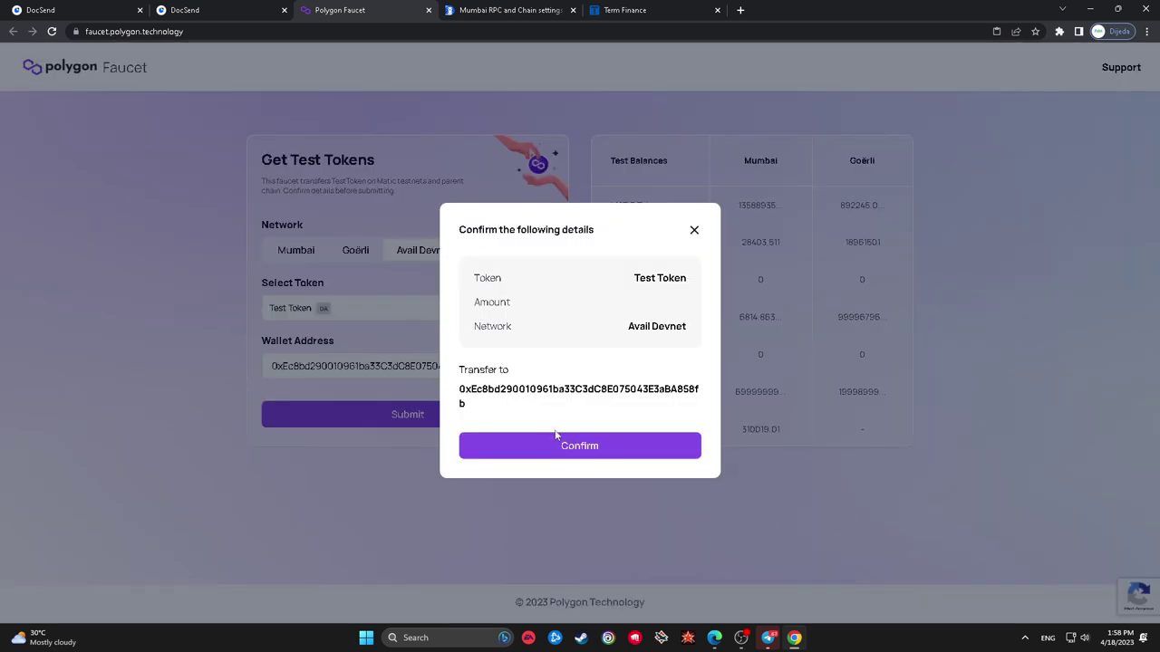
click(556, 437)
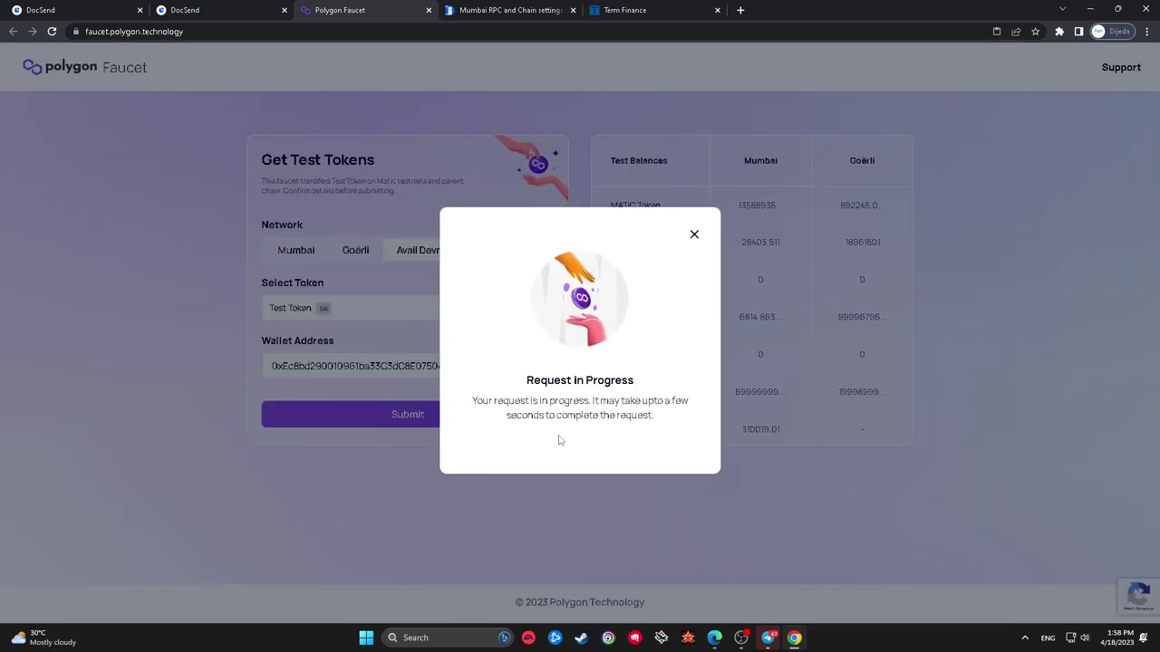
click(695, 236)
- Try to request Avail Token on the Avail Testnet network for the wallet address, and reload the faucet page
click(494, 247)
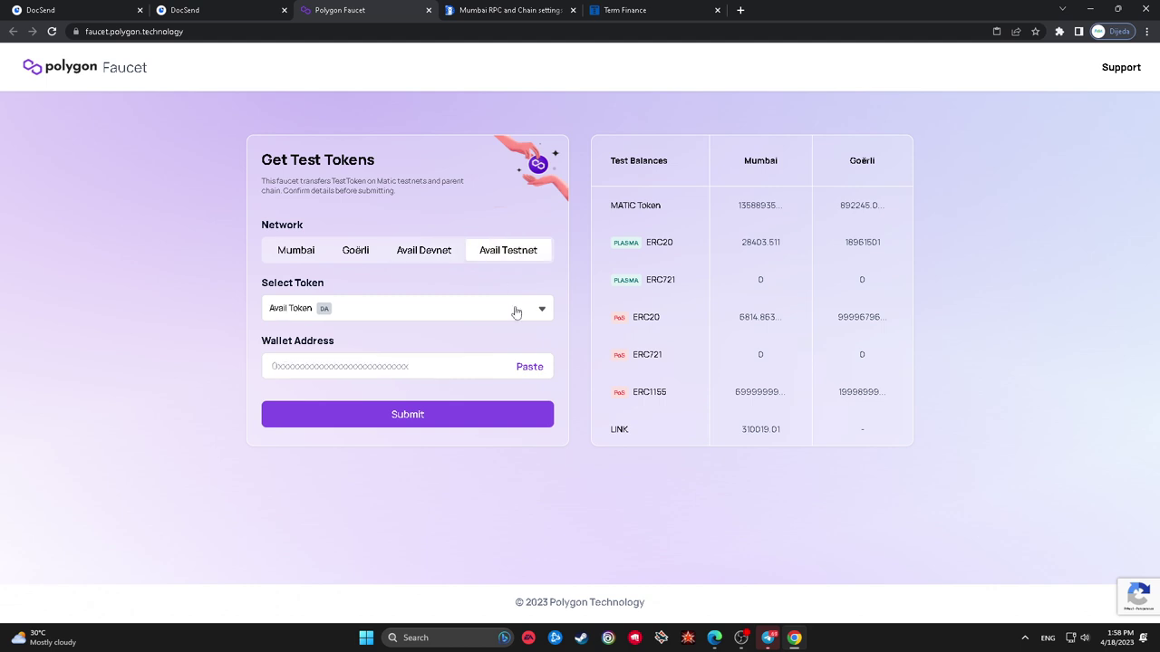
click(536, 366)
click(501, 412)
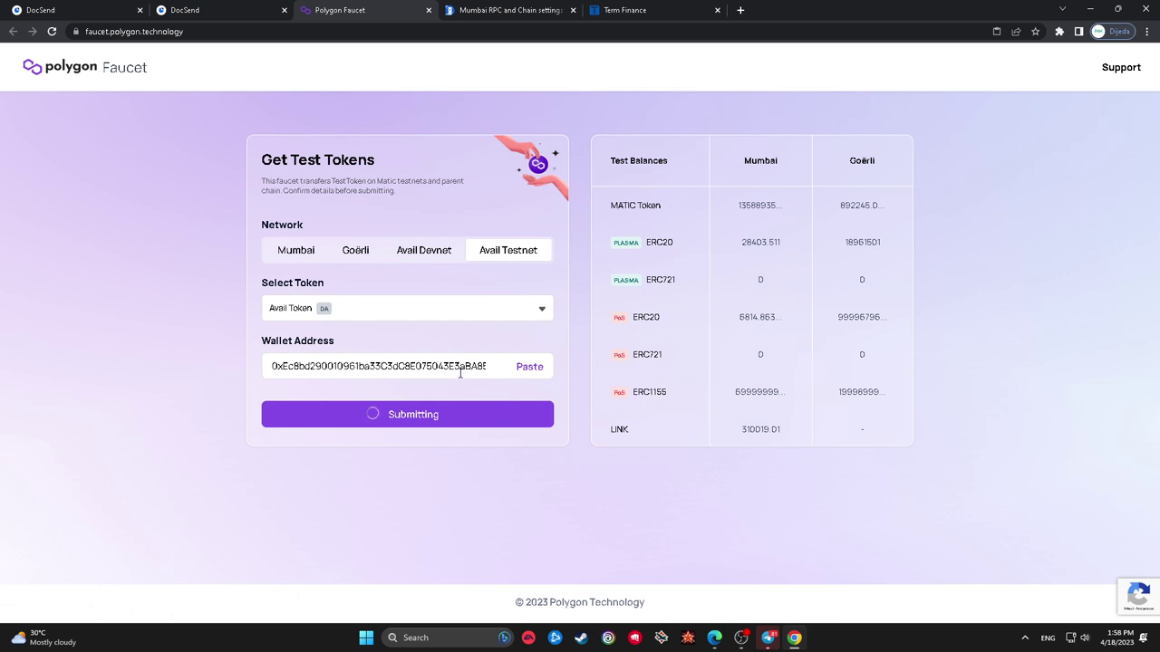
click(300, 260)
click(52, 31)
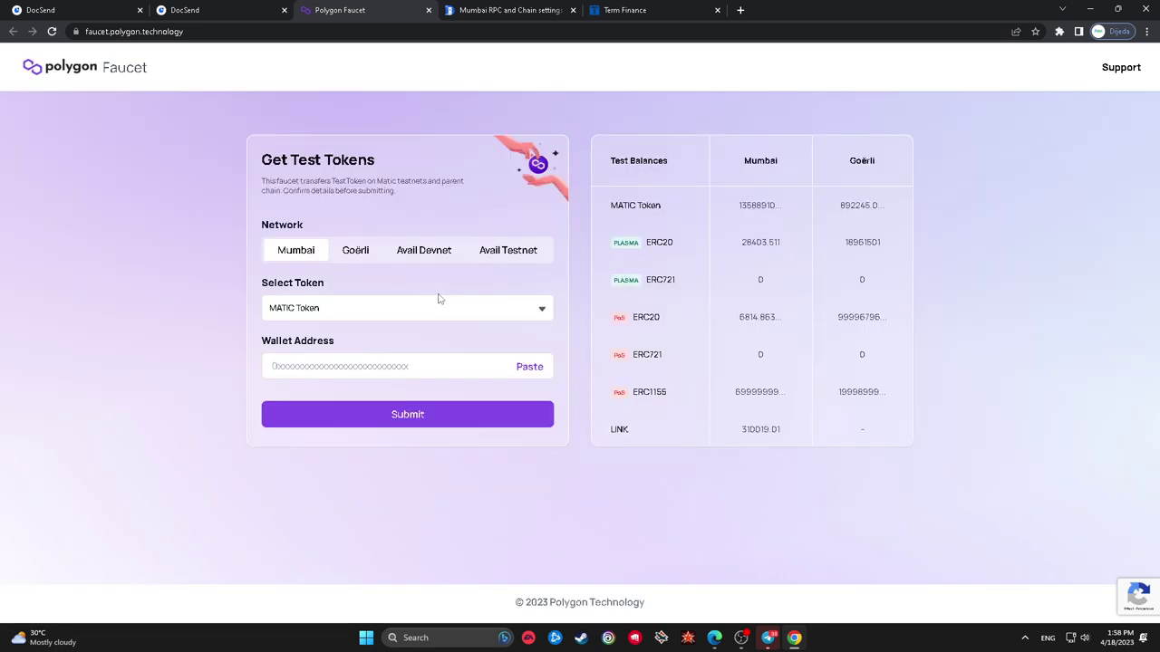
- Try to request MATIC Token on Mumbai again for the wallet address, and dismiss the result dialog
click(535, 313)
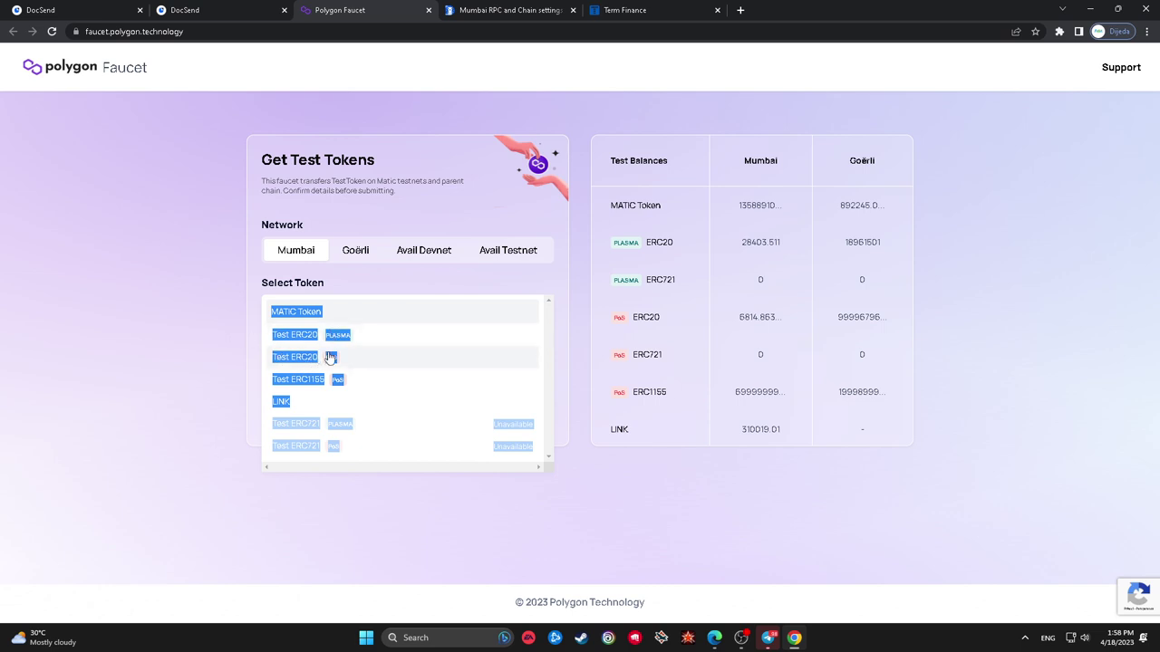
click(573, 425)
click(522, 373)
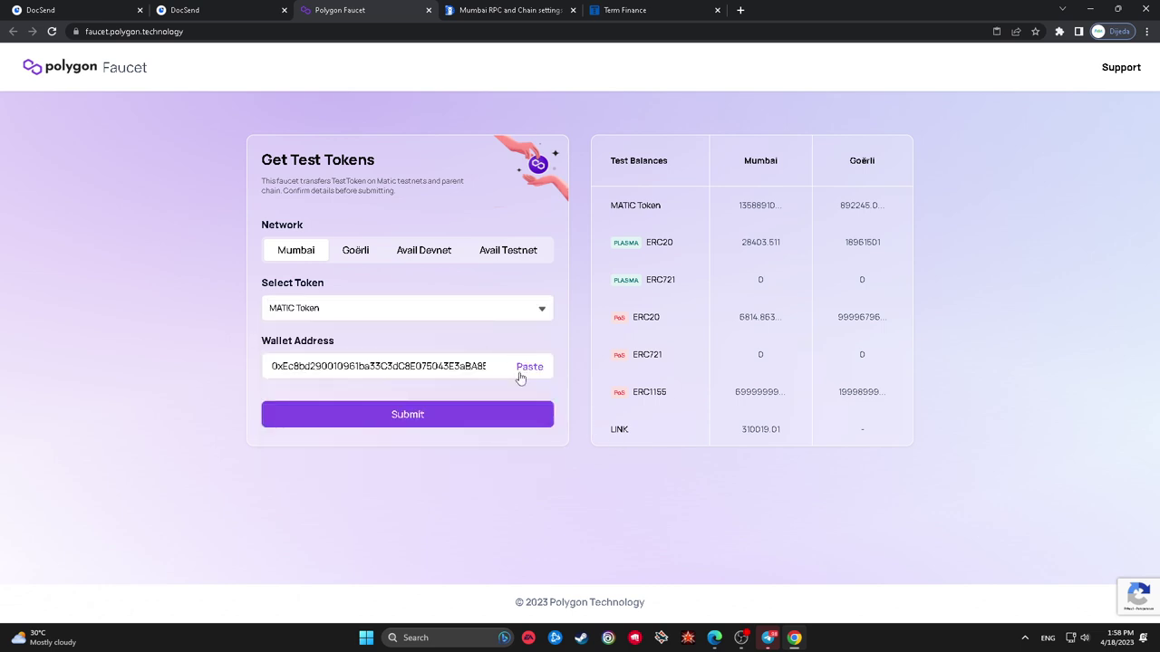
click(490, 424)
click(514, 440)
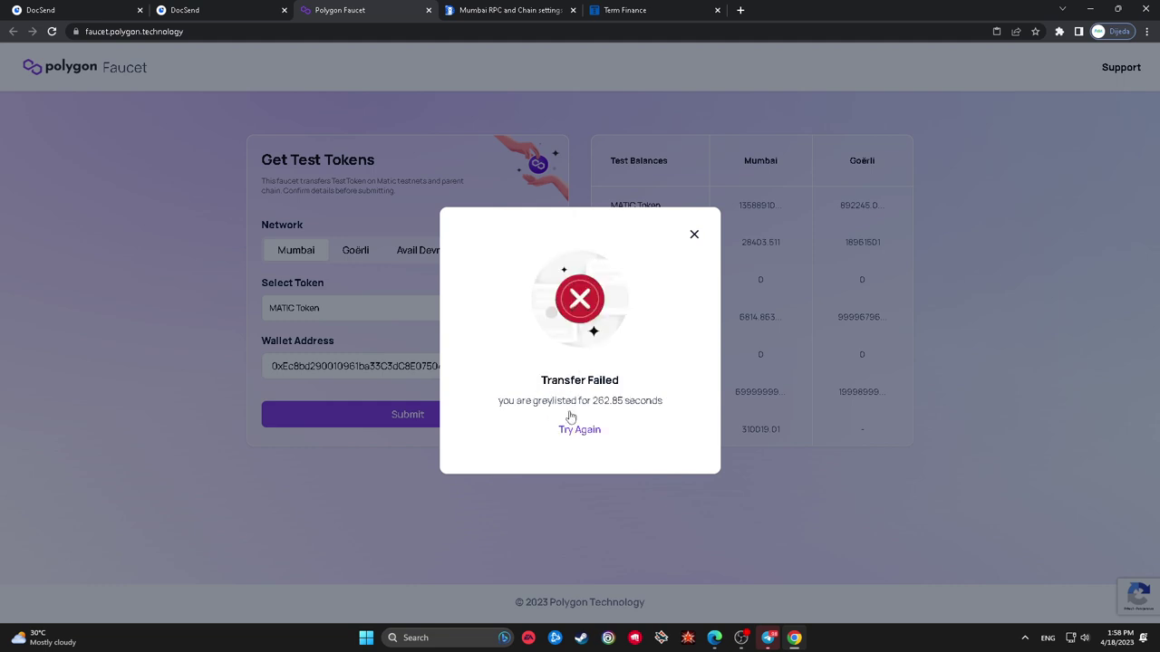
drag(496, 402, 677, 406)
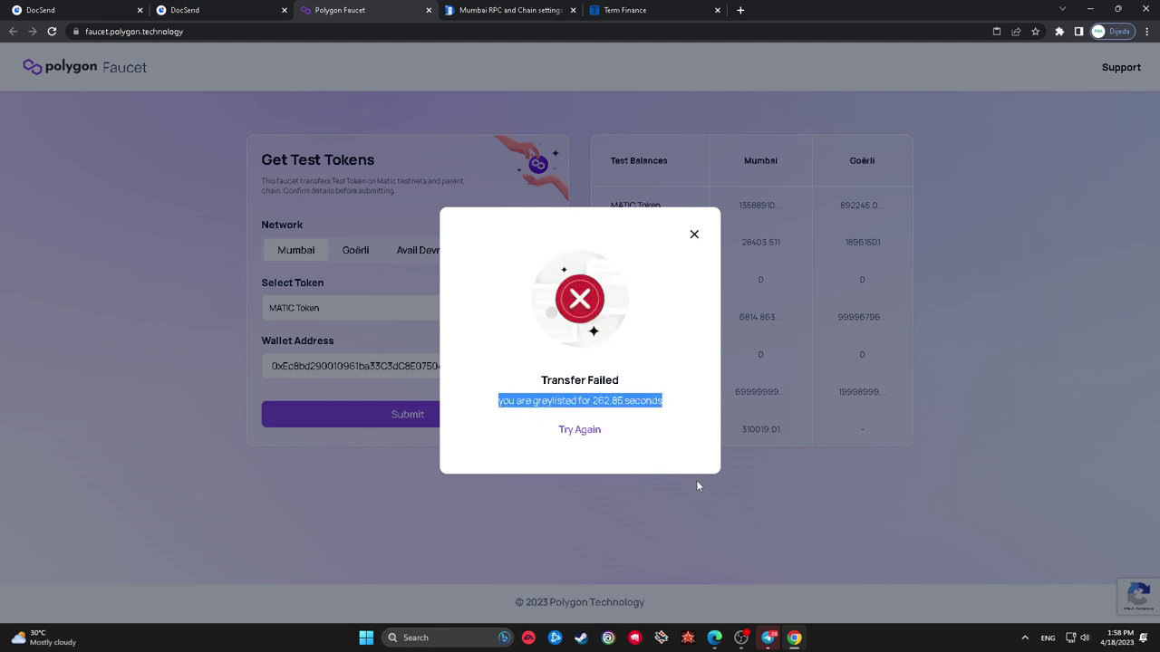
click(699, 484)
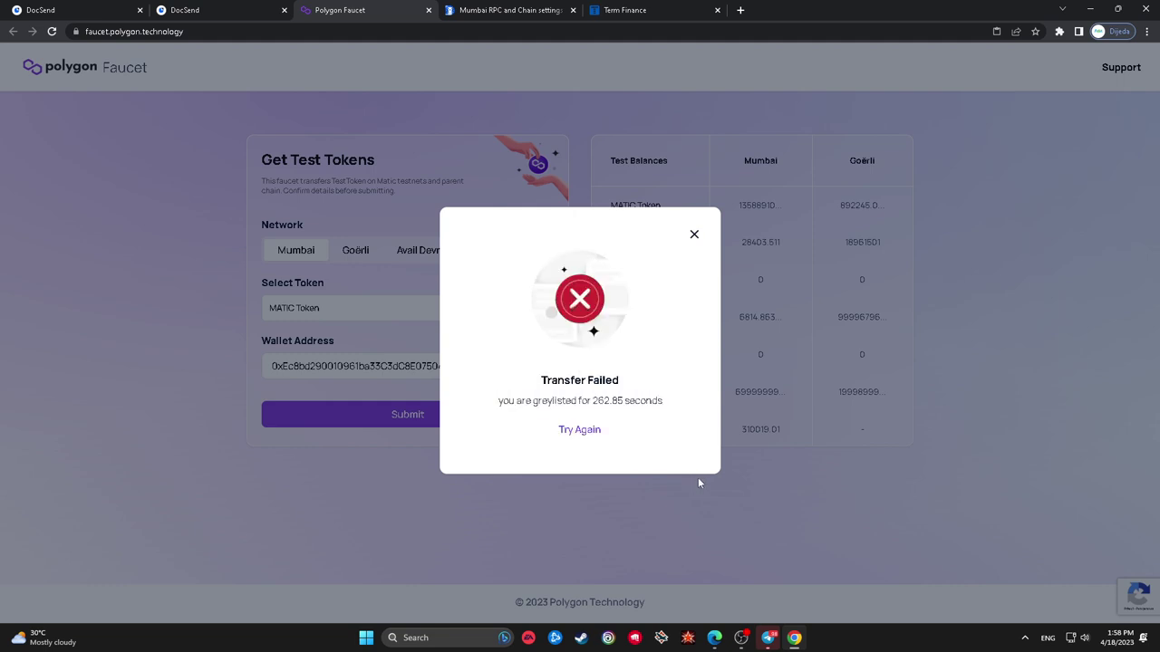
click(694, 233)
- Close the faucet and the existing Term Finance page, and open mumbai.term.finance from the guide's Connect Wallet section
click(429, 11)
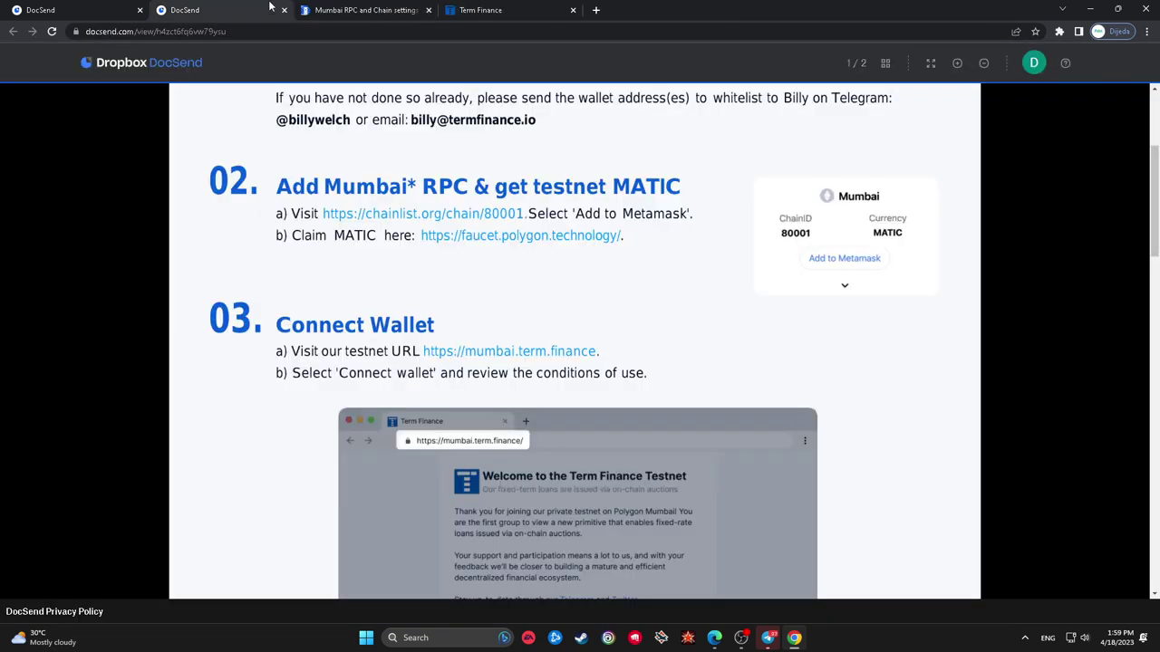
scroll(388, 197, down, 3)
scroll(464, 228, up, 1)
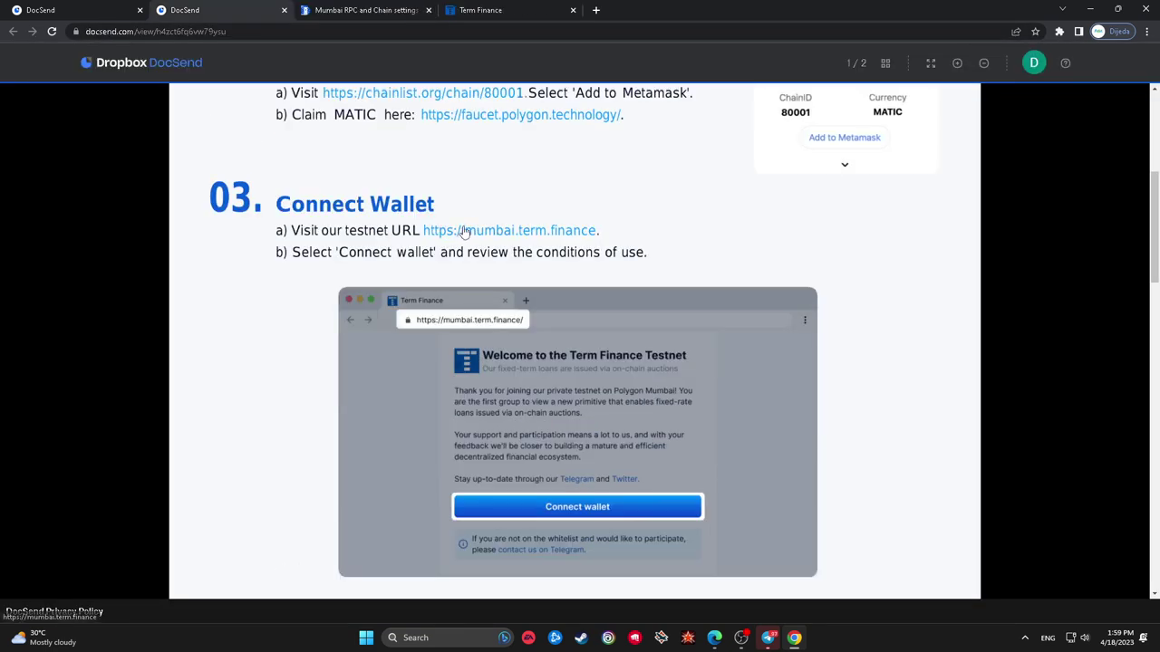
click(542, 9)
click(573, 10)
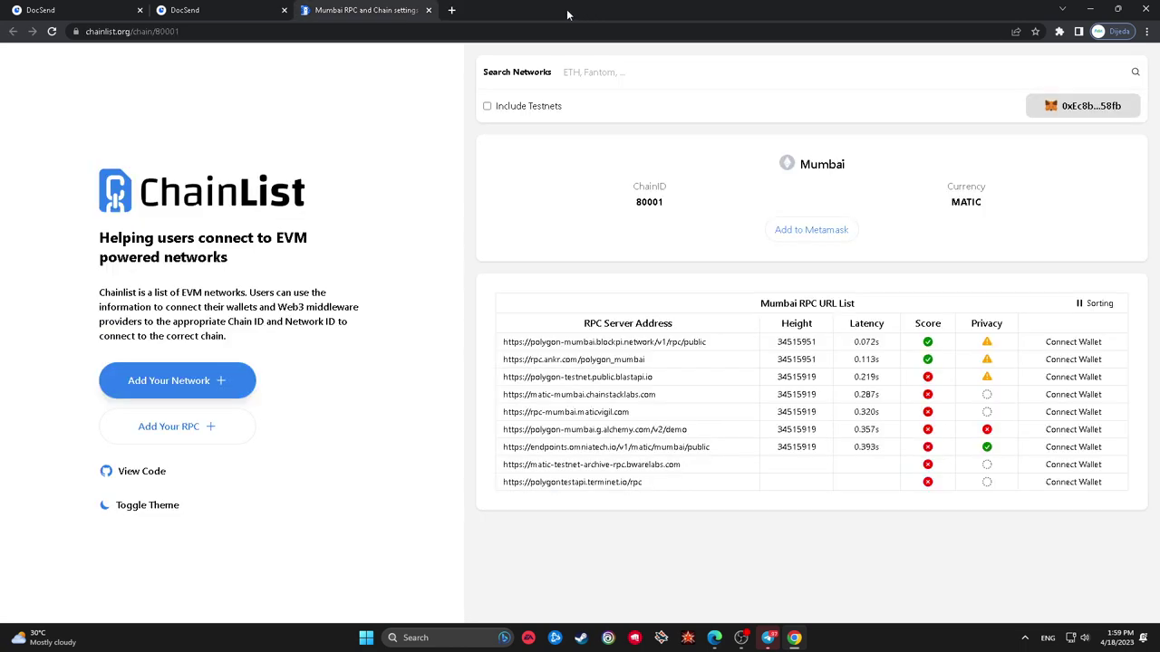
click(272, 9)
click(540, 240)
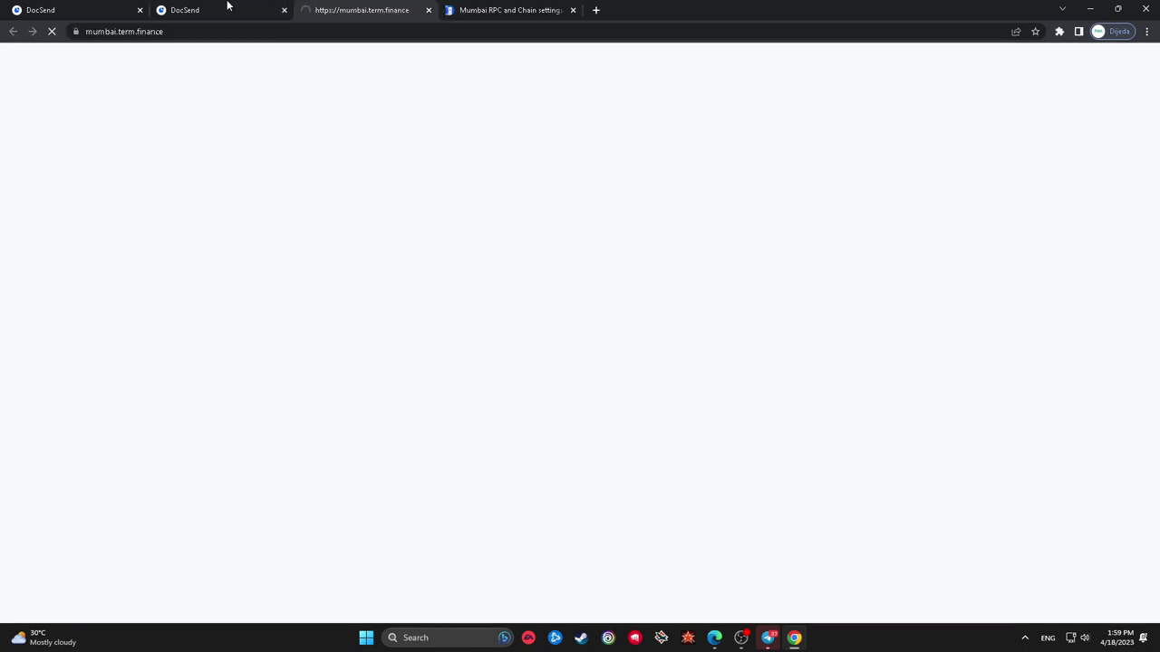
- Review the guide's instructions on connecting the wallet and claiming testnet tokens, and return to the Term Finance page
click(227, 9)
scroll(496, 305, down, 4)
scroll(499, 313, down, 2)
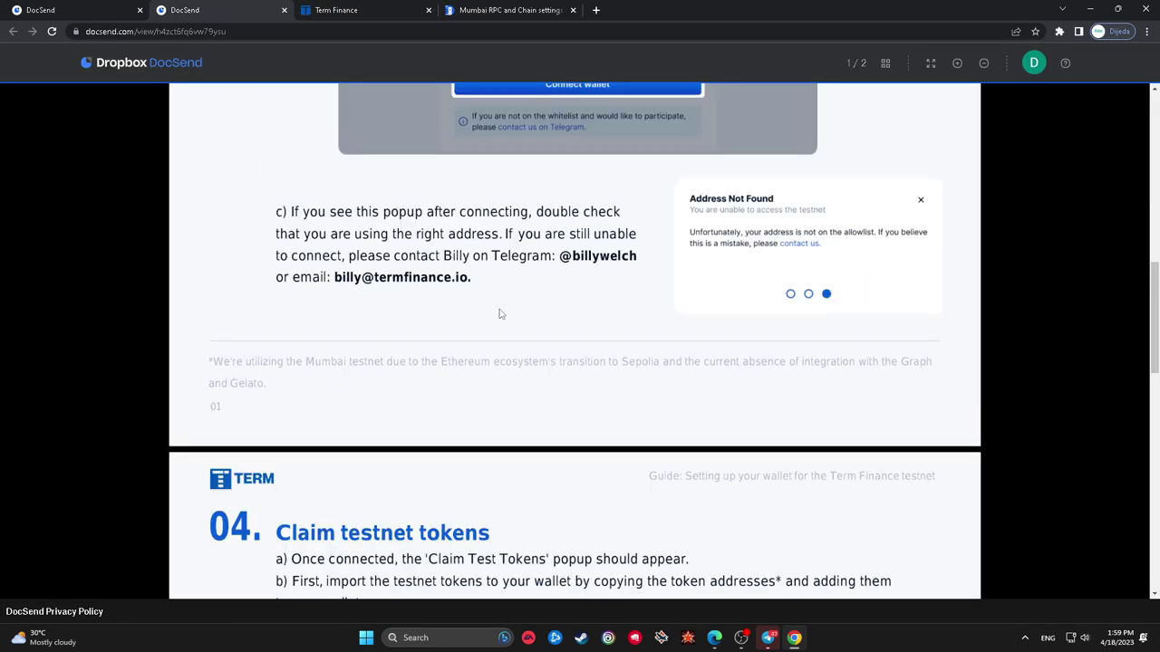
scroll(499, 313, up, 3)
scroll(508, 314, down, 5)
scroll(508, 311, down, 5)
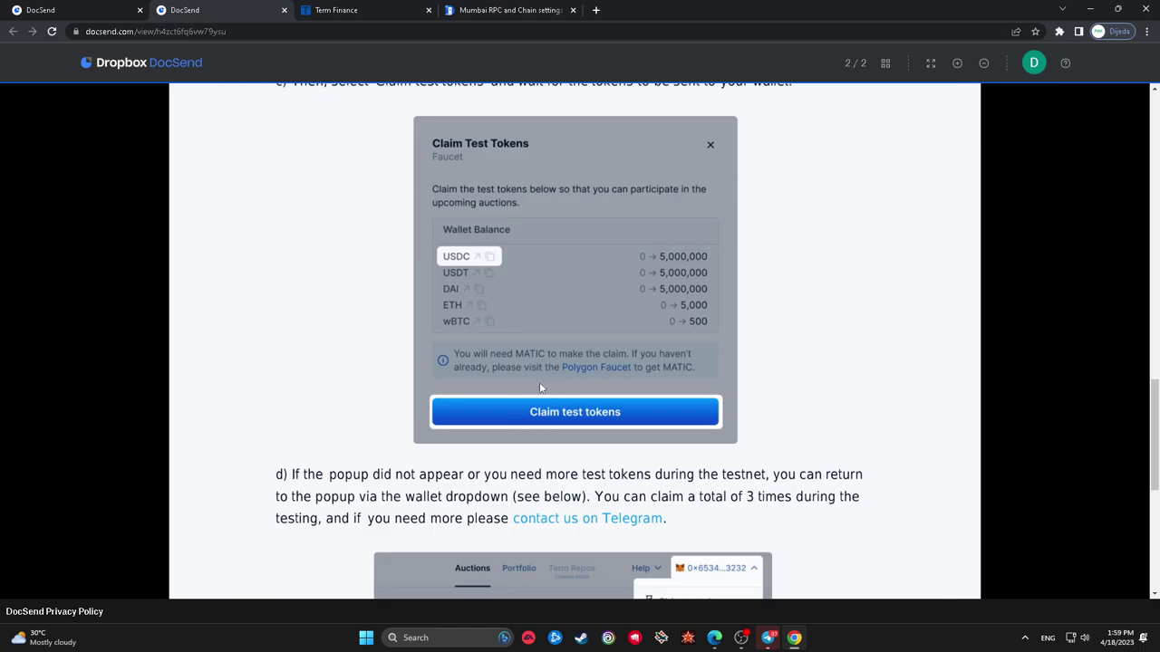
scroll(491, 354, up, 1)
click(412, 10)
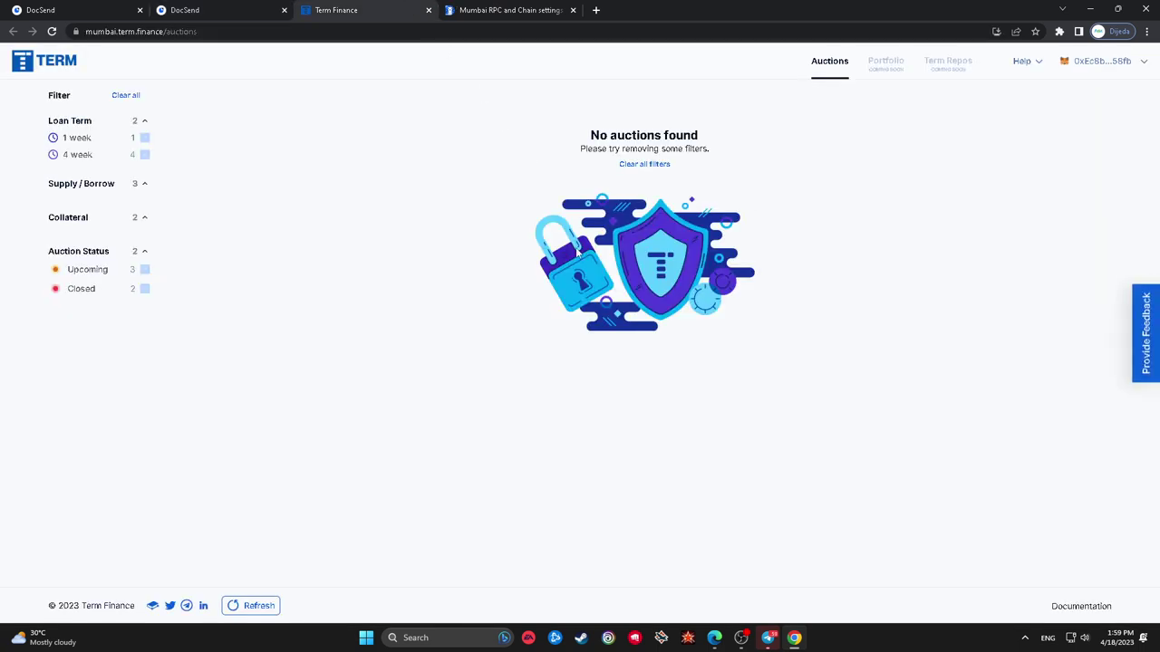
- Clear all auction filters and open the Claim Testnet Tokens dialog for the connected wallet
click(660, 164)
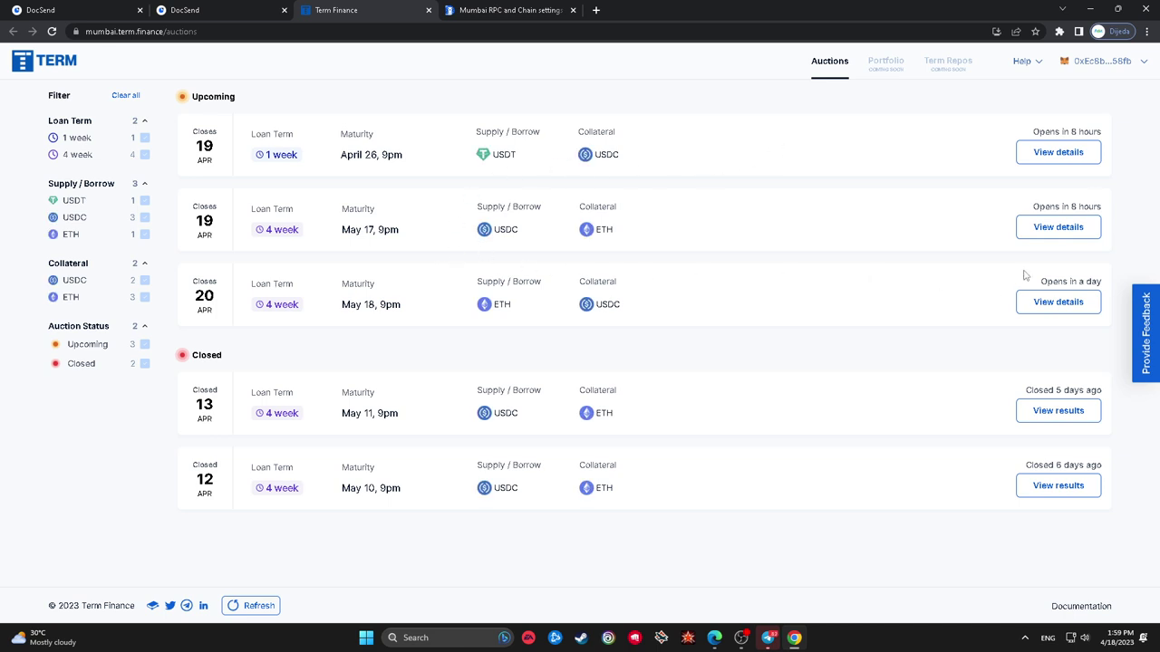
click(1120, 65)
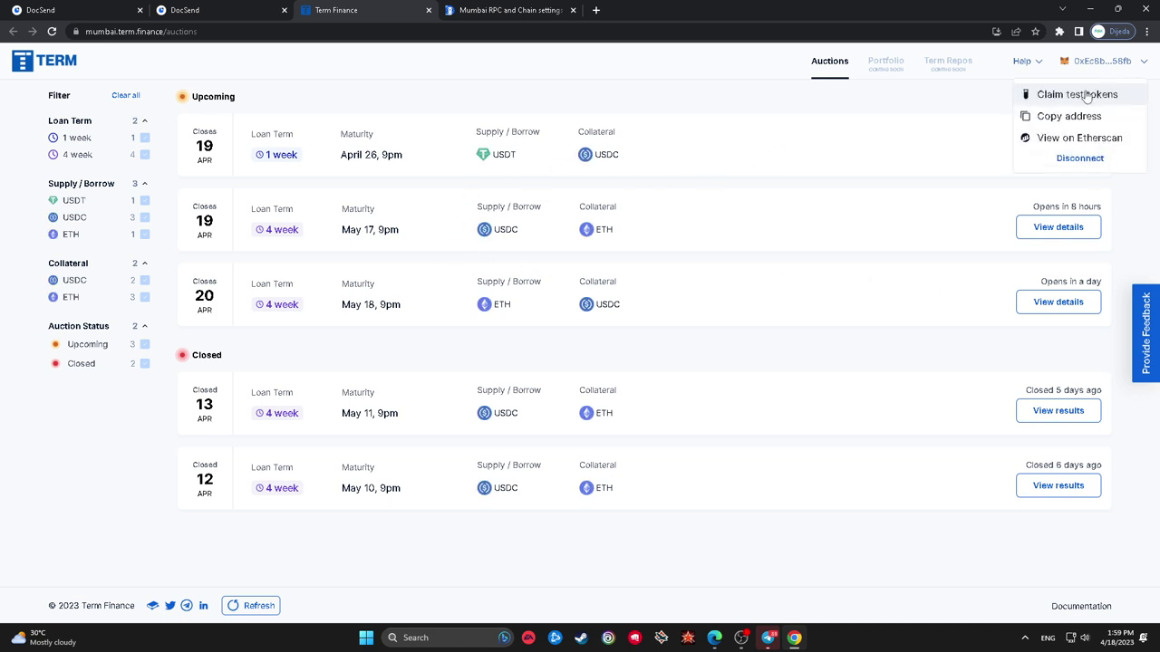
click(1080, 94)
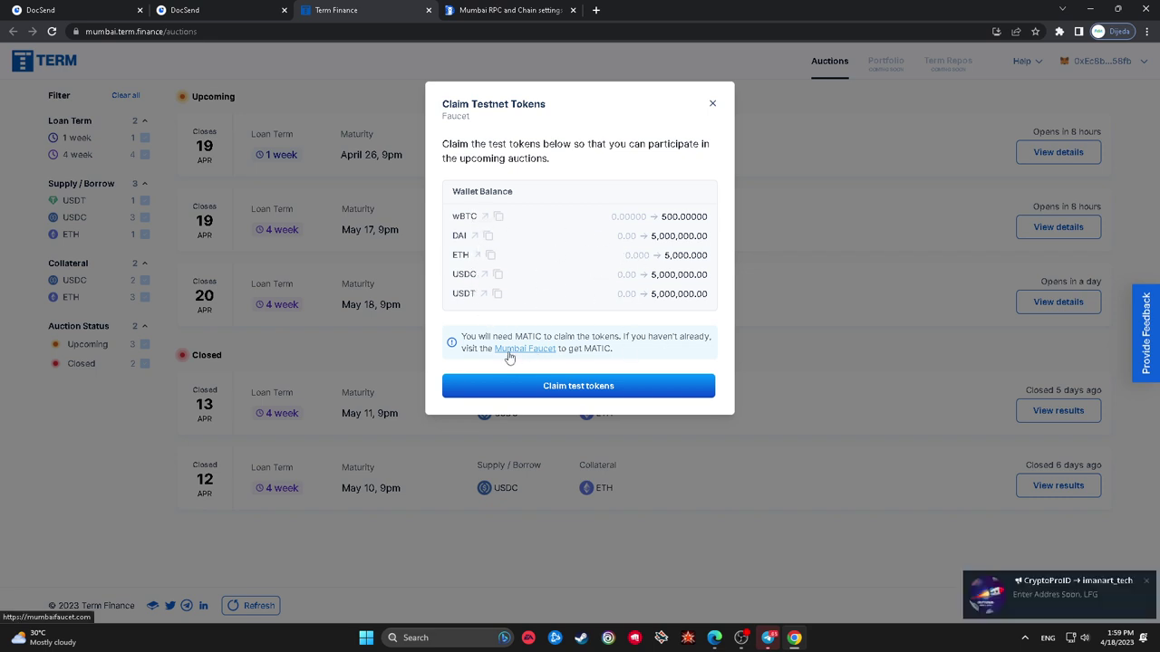
- Check the guide's testnet MATIC section, and open the claim dialog's Mumbai Faucet link in a new tab
click(230, 10)
scroll(569, 303, up, 10)
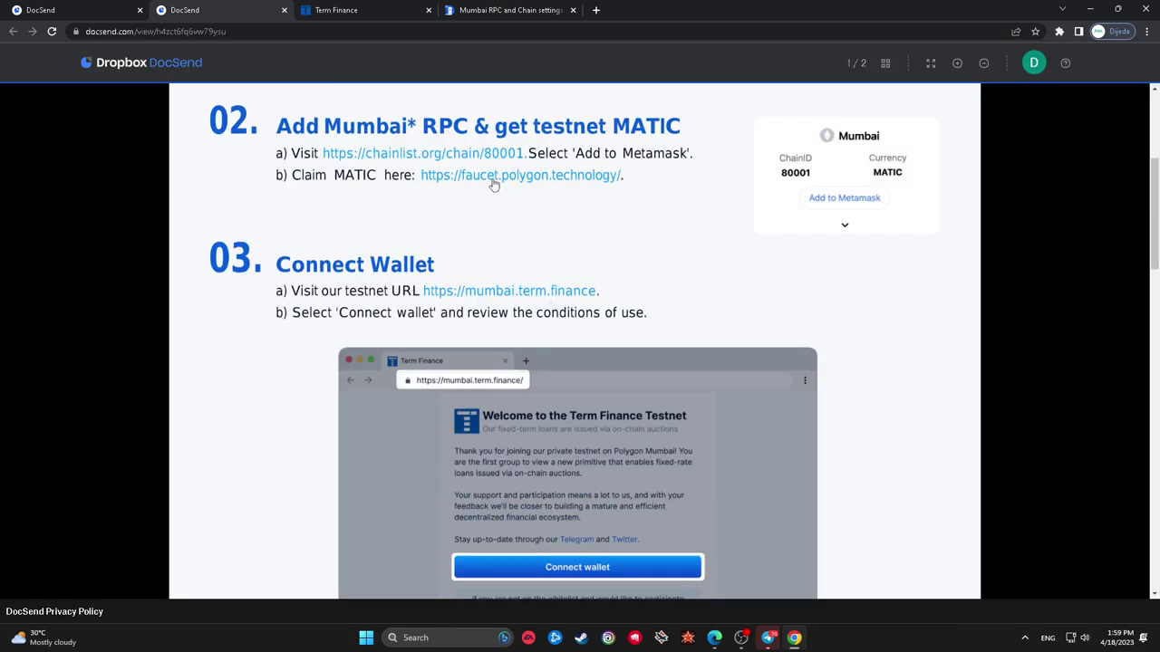
key(ctrl+Tab)
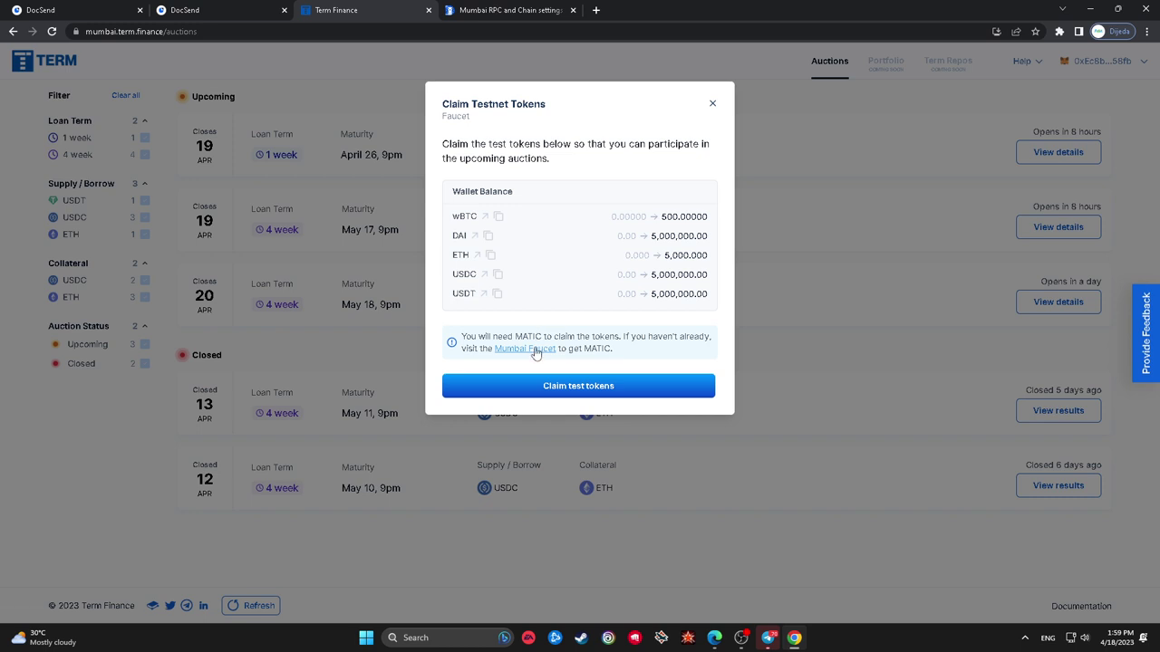
right_click(535, 353)
click(562, 362)
- Claim the test tokens and confirm the wBTC mint transaction in MetaMask
click(575, 387)
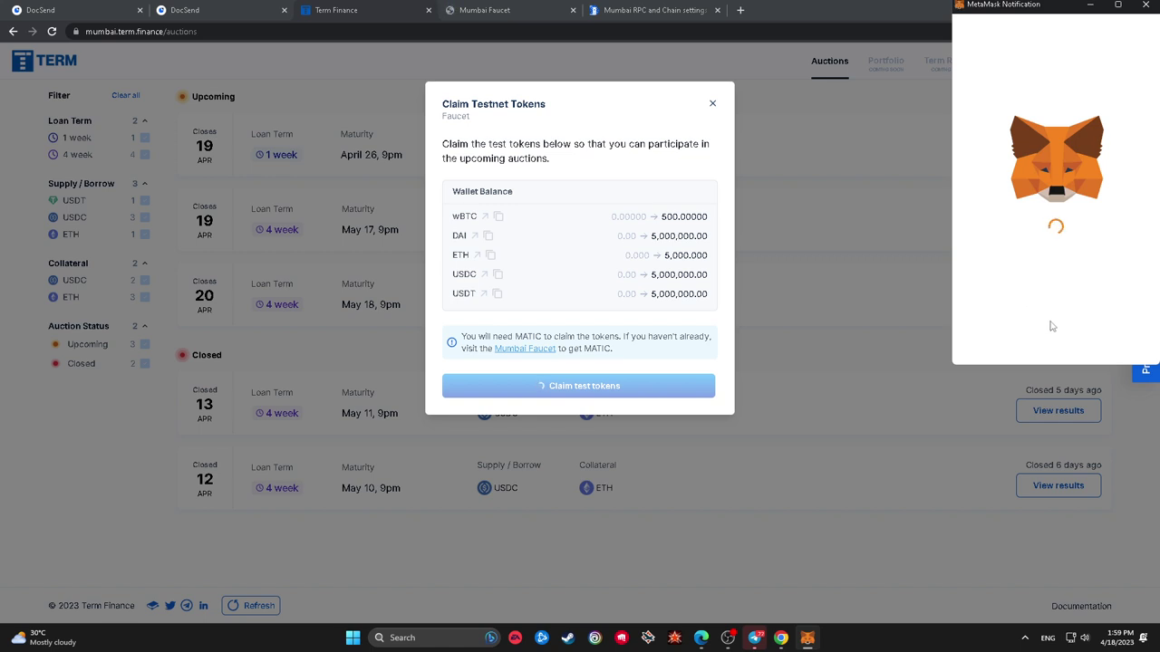
scroll(1070, 285, down, 2)
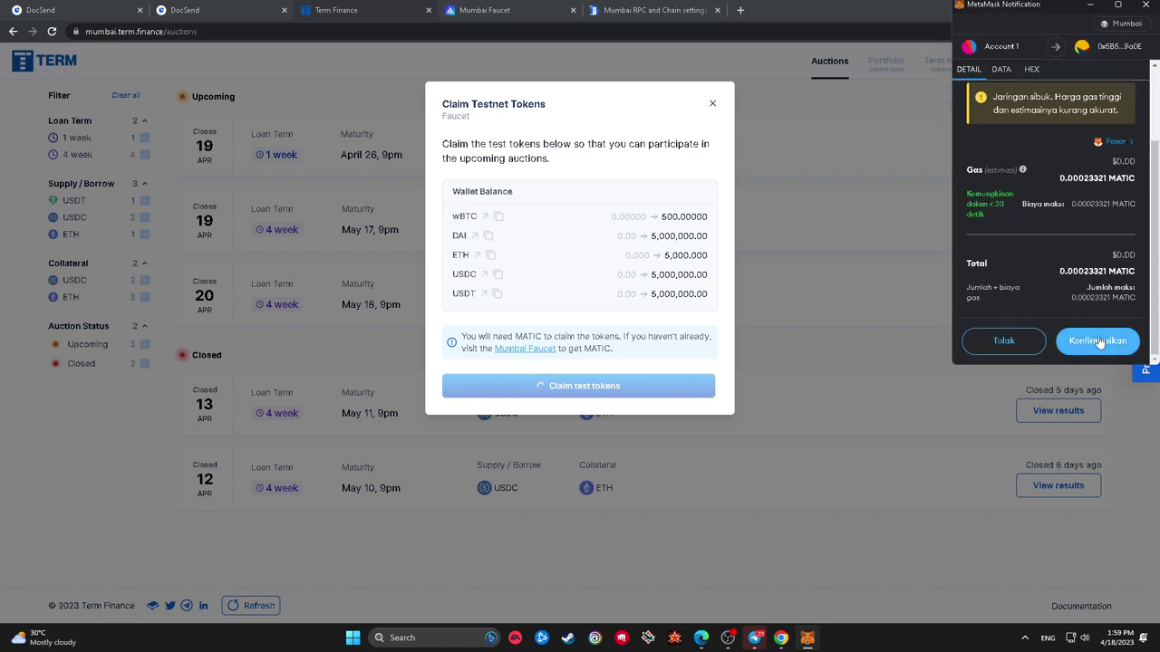
click(1099, 341)
- Try to sign in to Alchemy with a Google account from the Mumbai Faucet page, checking on the Term Finance claim meanwhile
click(507, 10)
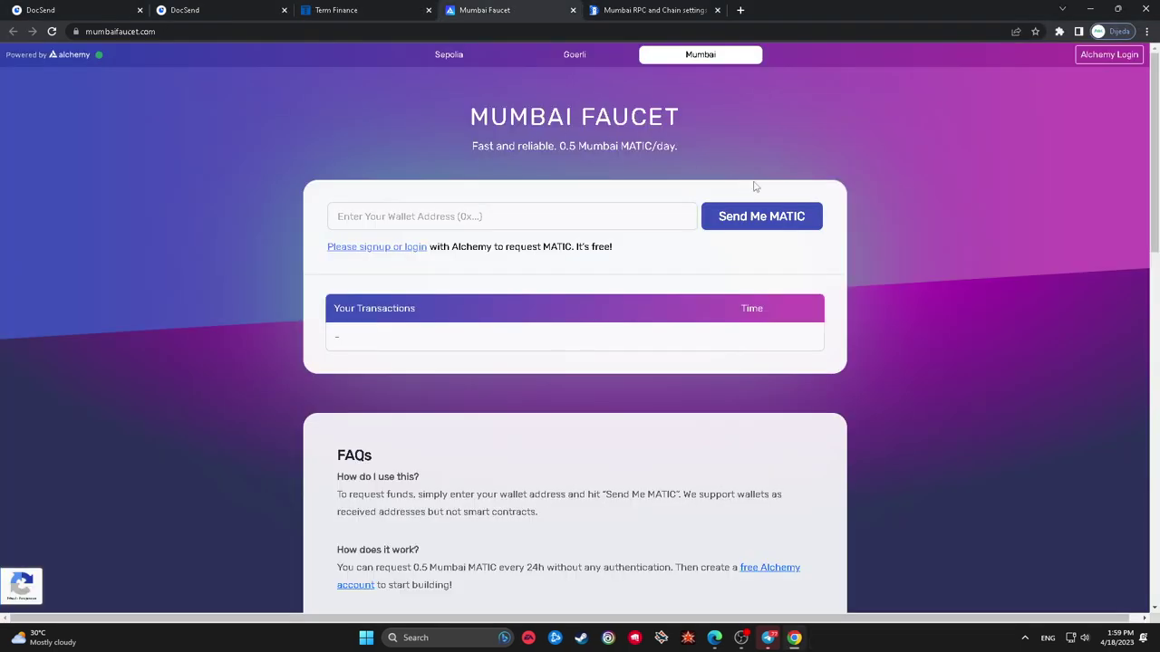
click(1107, 55)
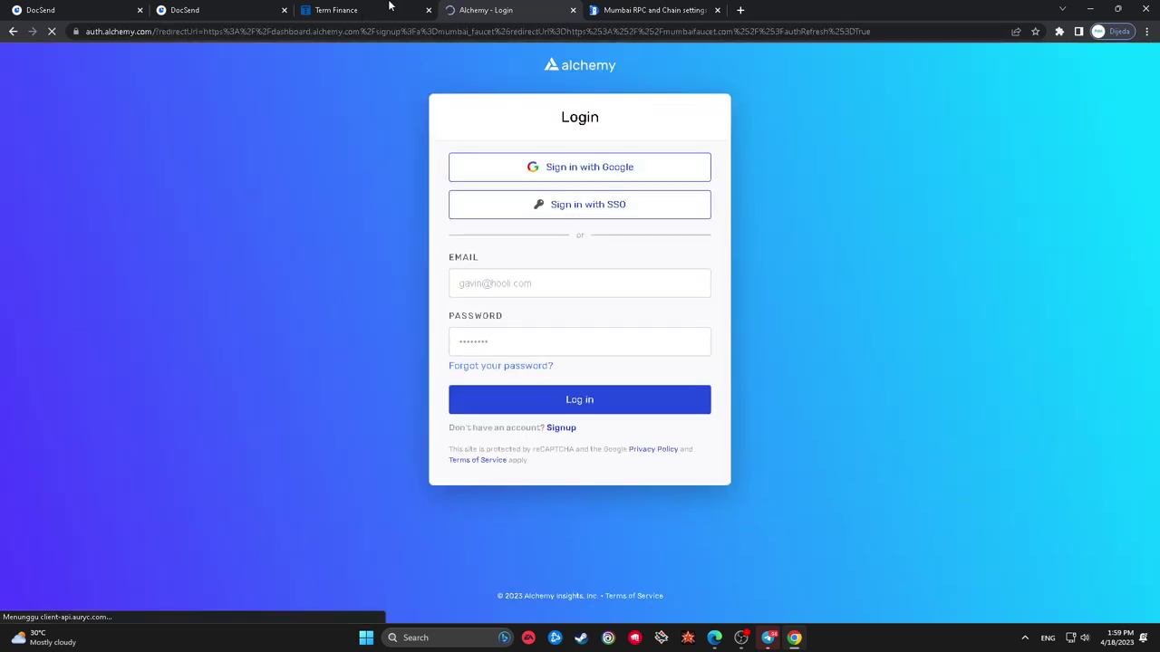
click(390, 7)
click(487, 9)
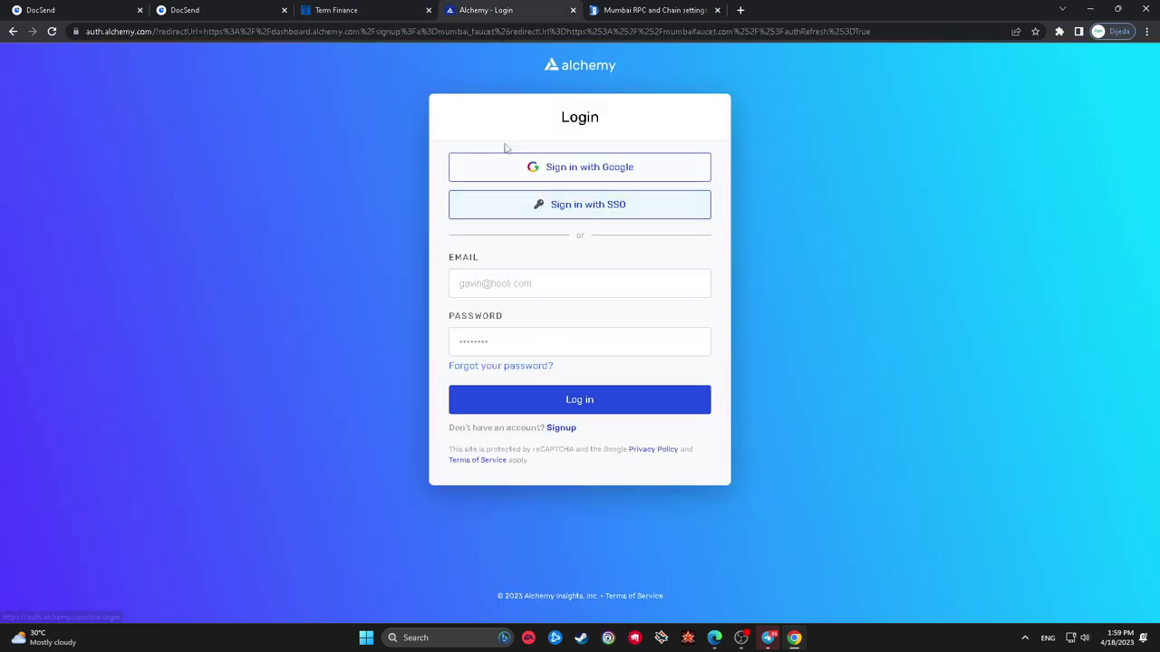
click(573, 168)
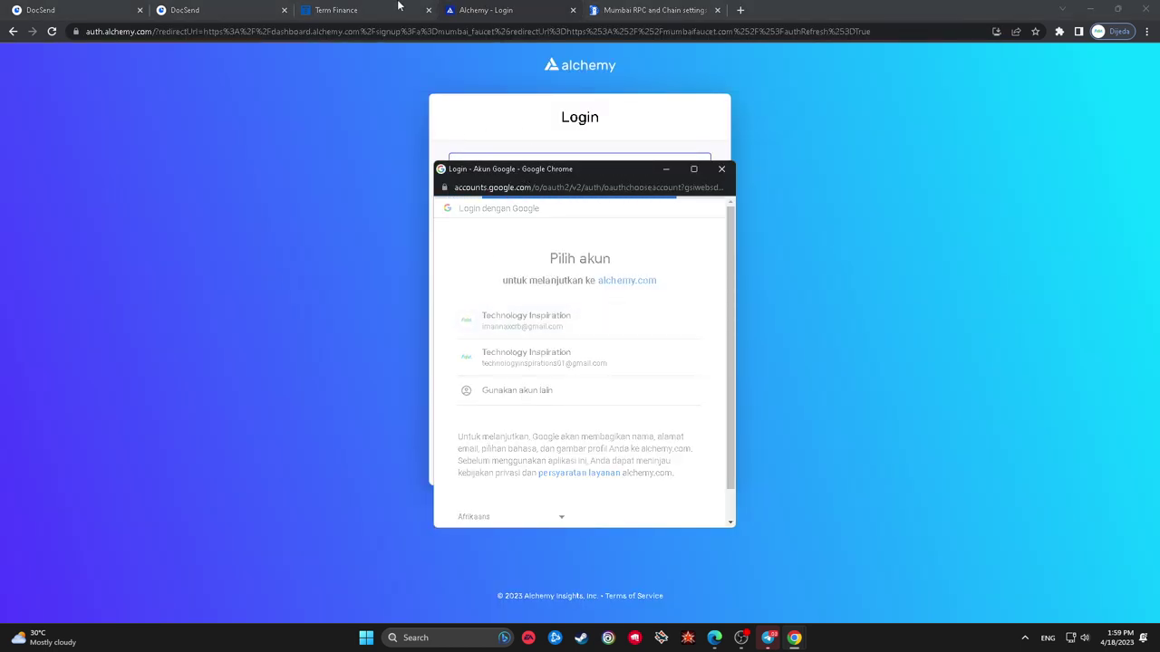
click(371, 10)
click(512, 12)
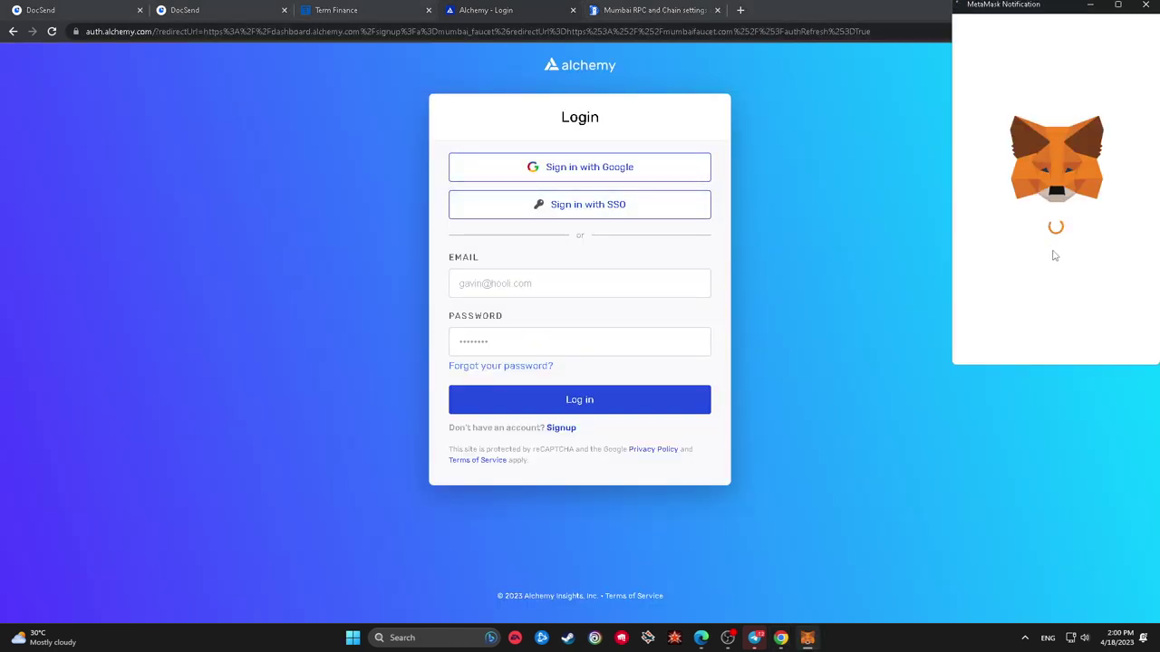
- Confirm the DAI mint transaction in MetaMask and check the balances in the Term Finance claim dialog
scroll(1086, 325, down, 2)
click(1094, 339)
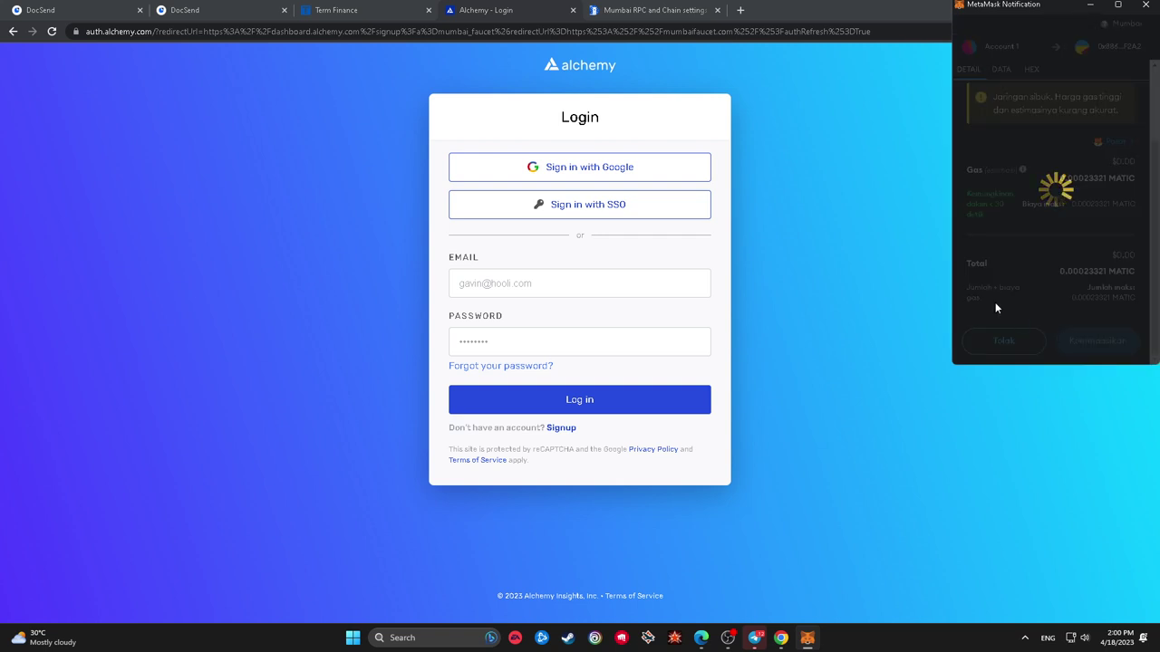
click(413, 8)
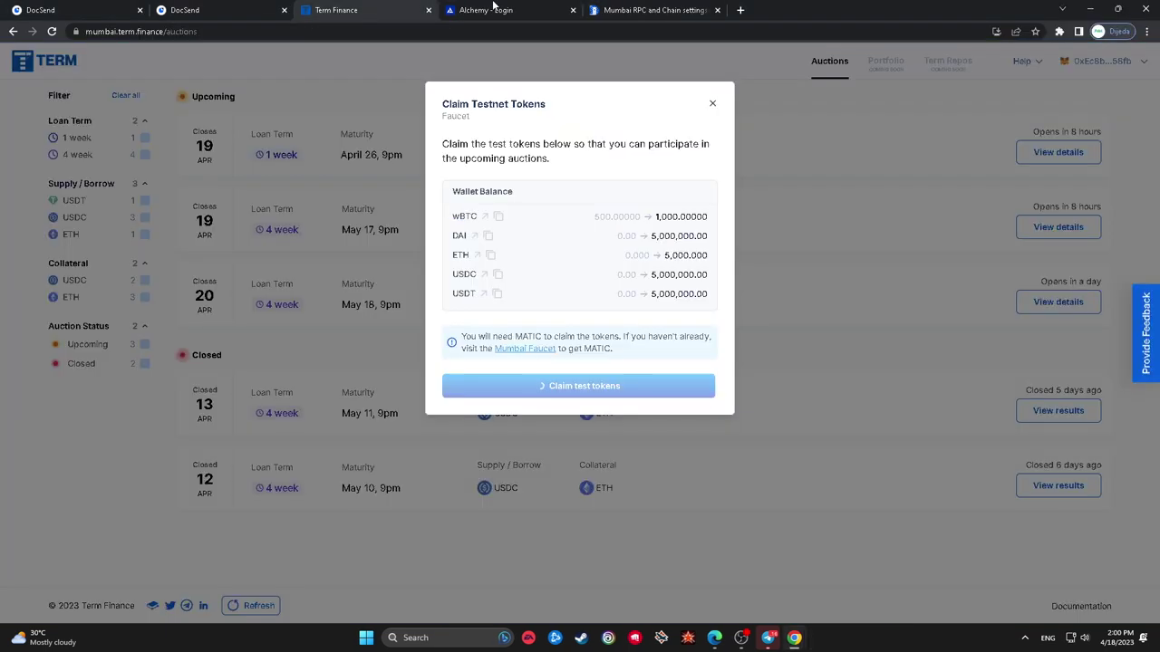
- Abandon the Google sign-in and close the Alchemy login and ChainList pages
click(497, 9)
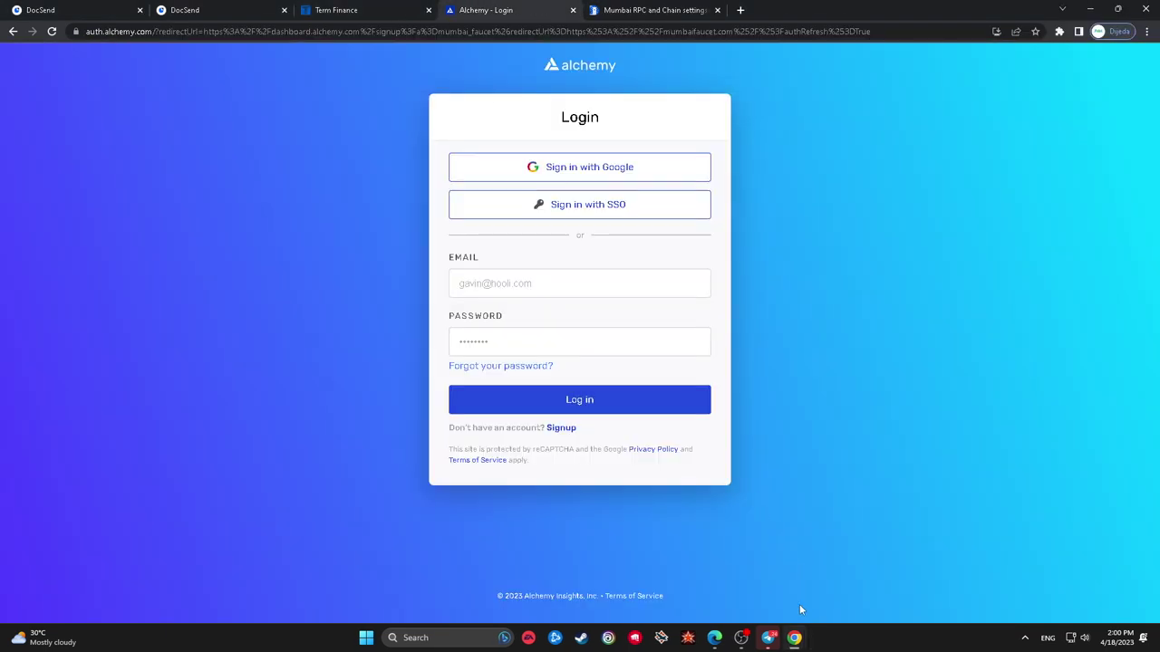
mouse_move(801, 638)
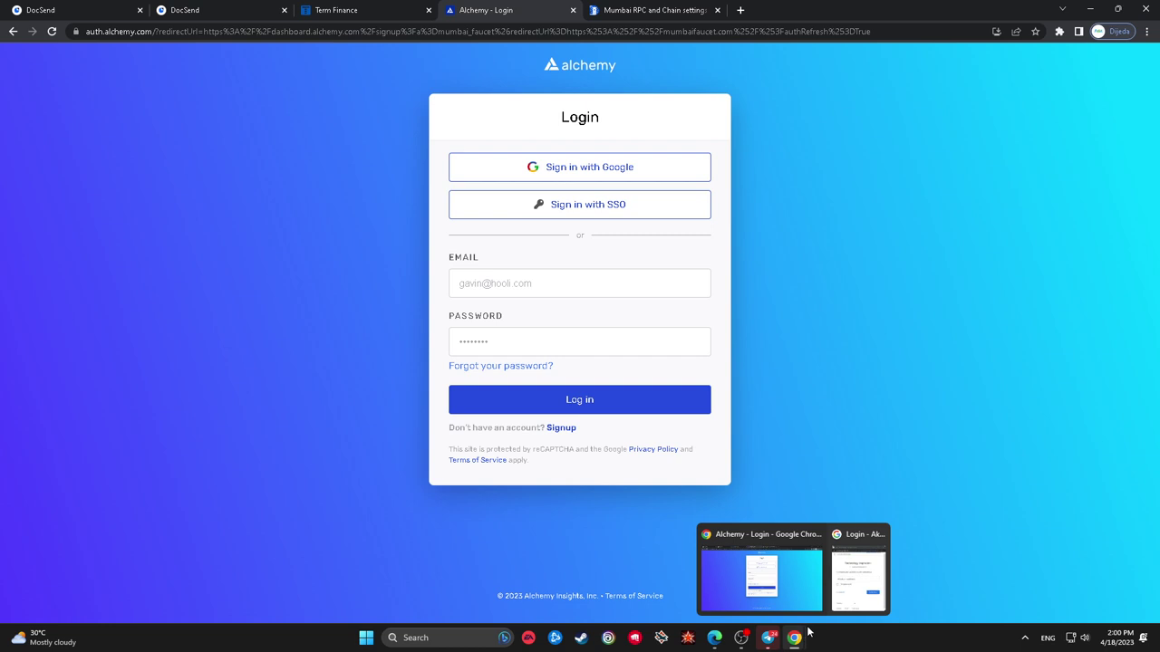
click(869, 553)
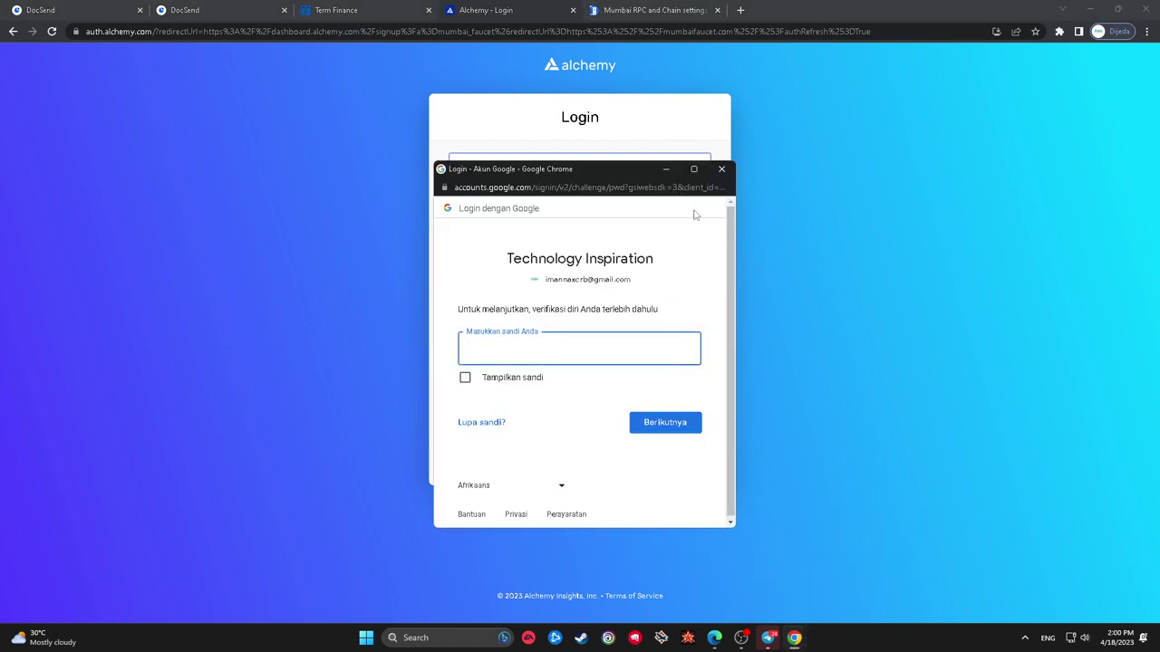
click(722, 172)
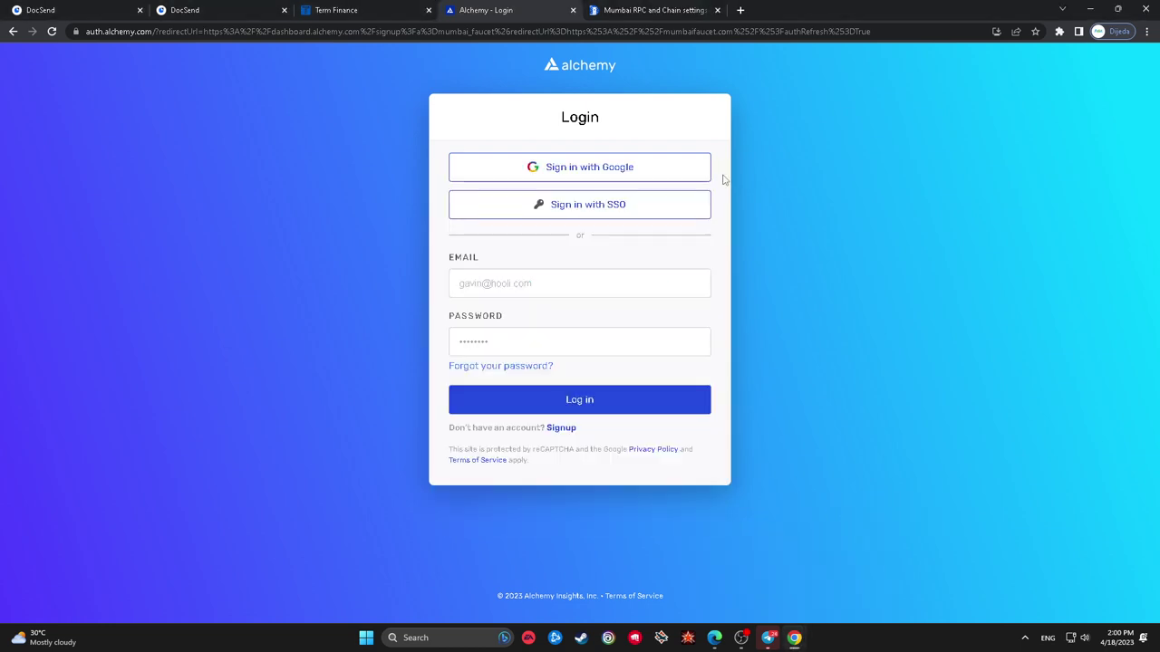
click(572, 11)
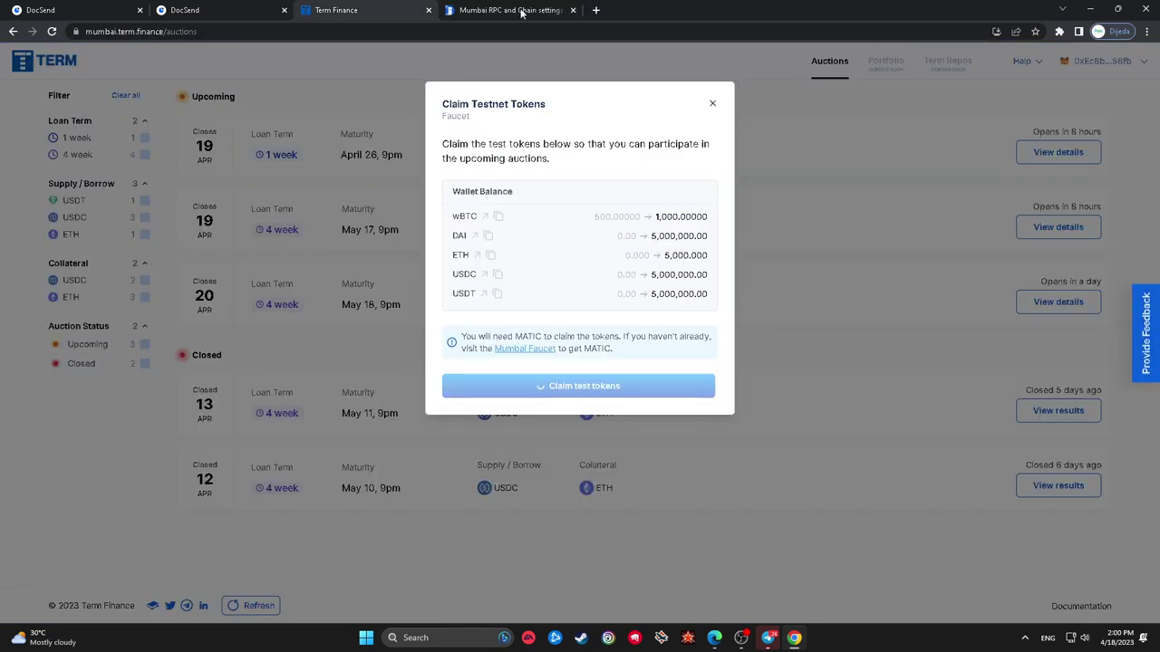
click(480, 11)
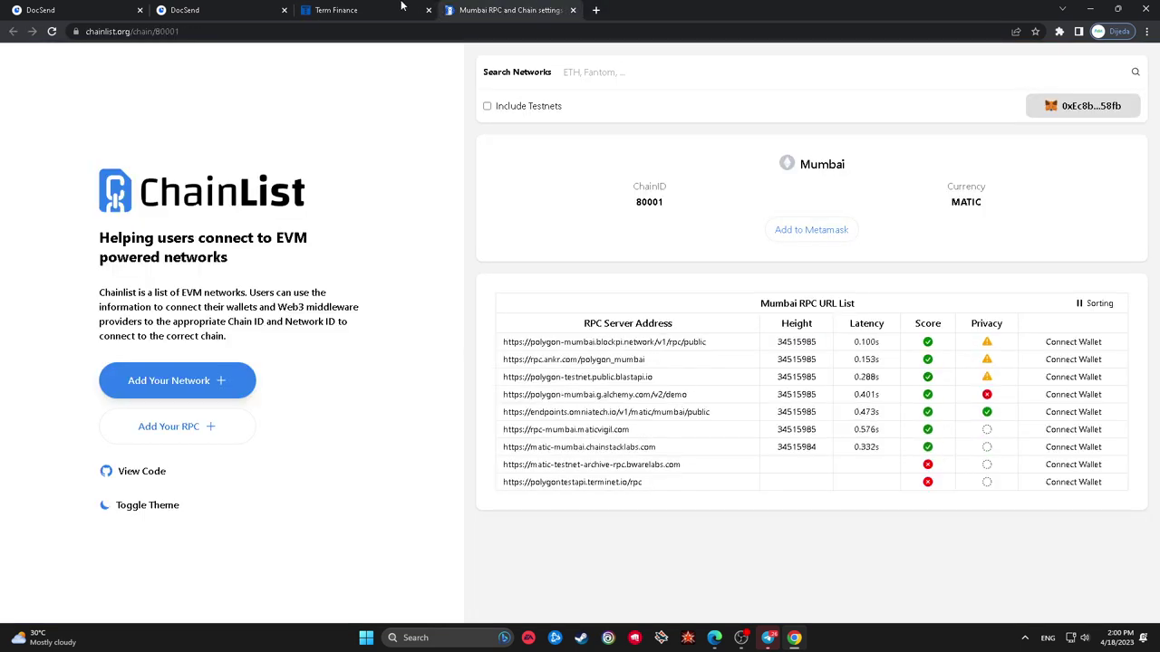
click(571, 10)
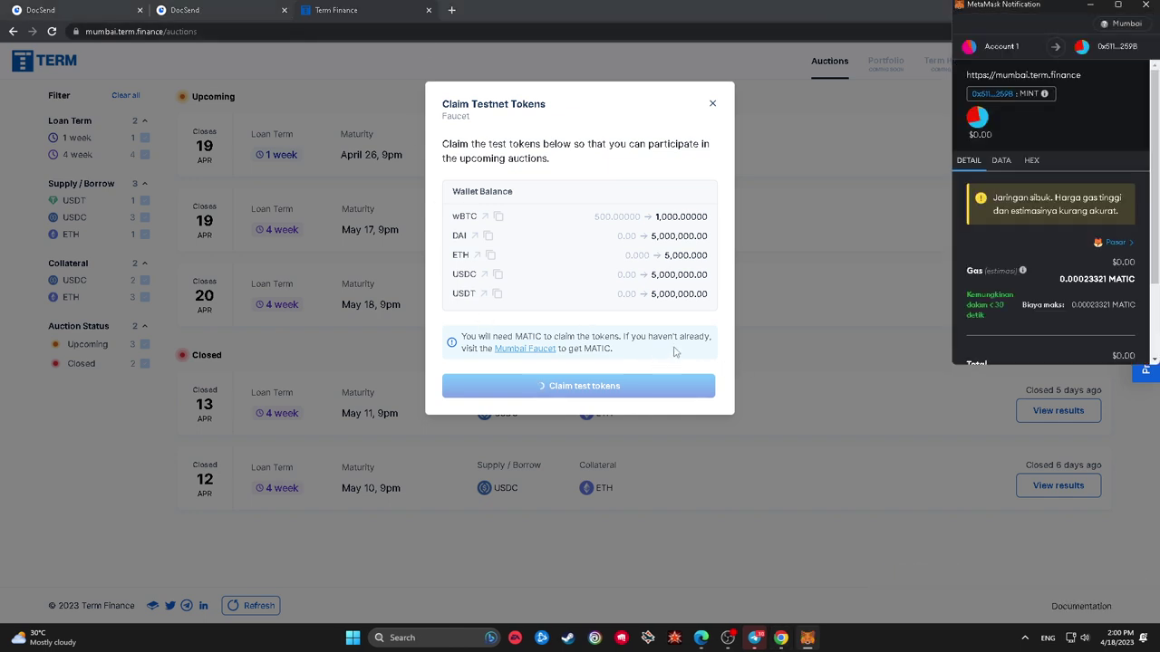
- Confirm the ETH, USDC and USDT mint transactions in MetaMask to complete the first test token claim
click(1104, 334)
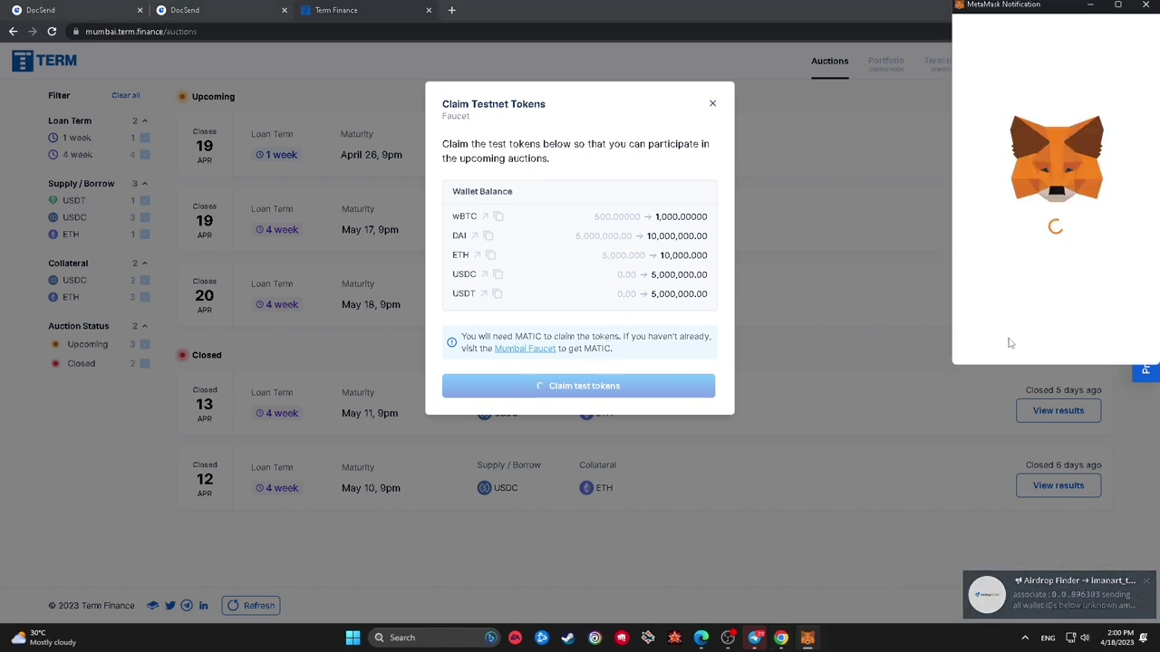
scroll(1100, 339, down, 1)
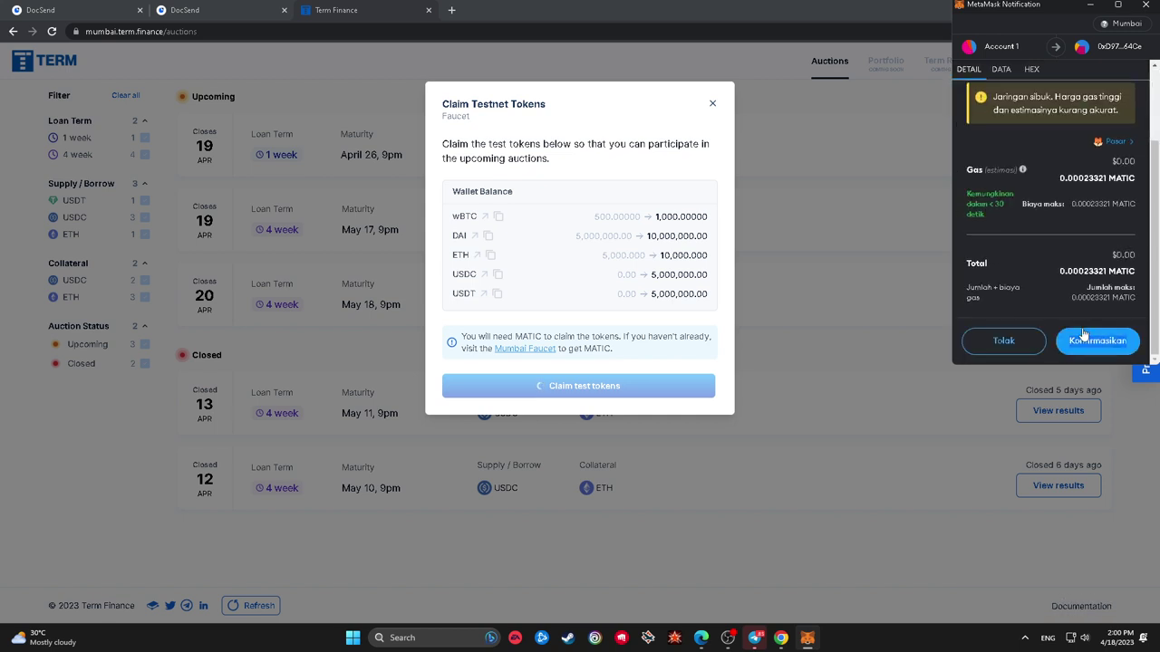
click(1083, 337)
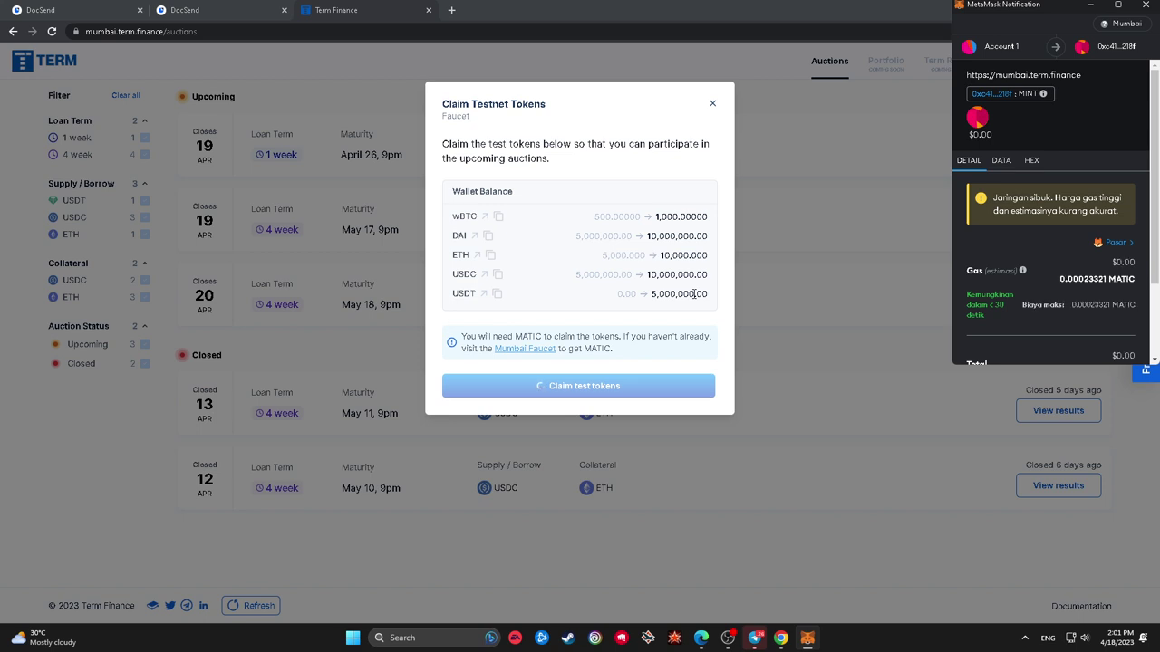
scroll(1116, 330, down, 5)
click(1114, 330)
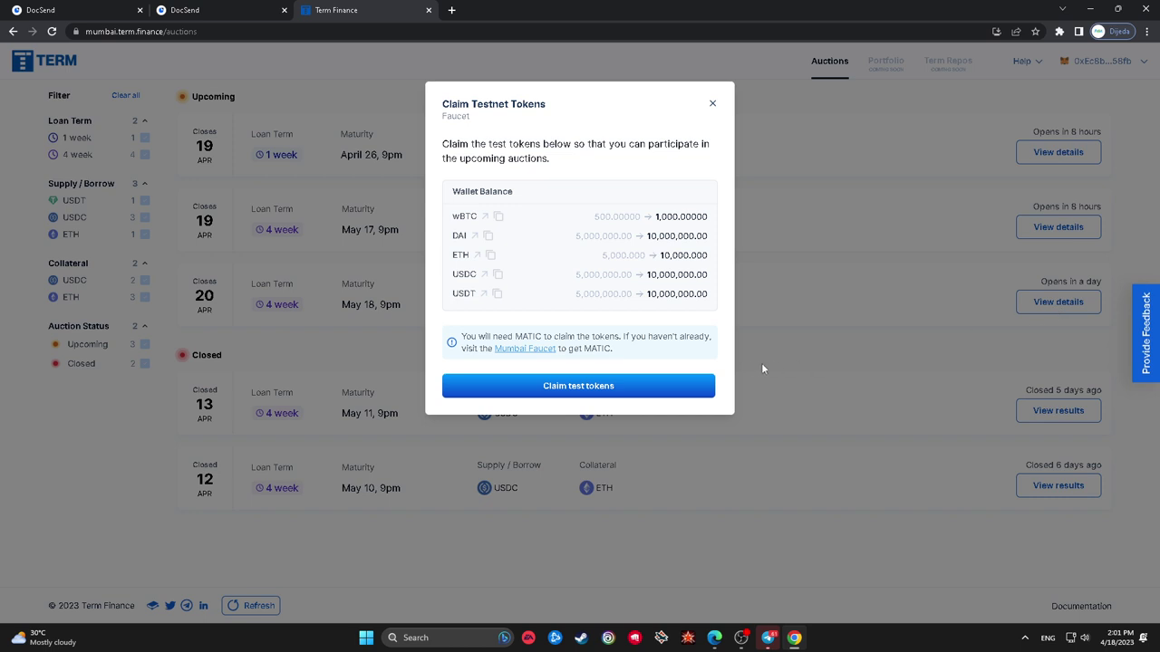
- Claim the test tokens a second time, confirming the wBTC, DAI, ETH, USDC and USDT mint transactions in MetaMask
click(627, 386)
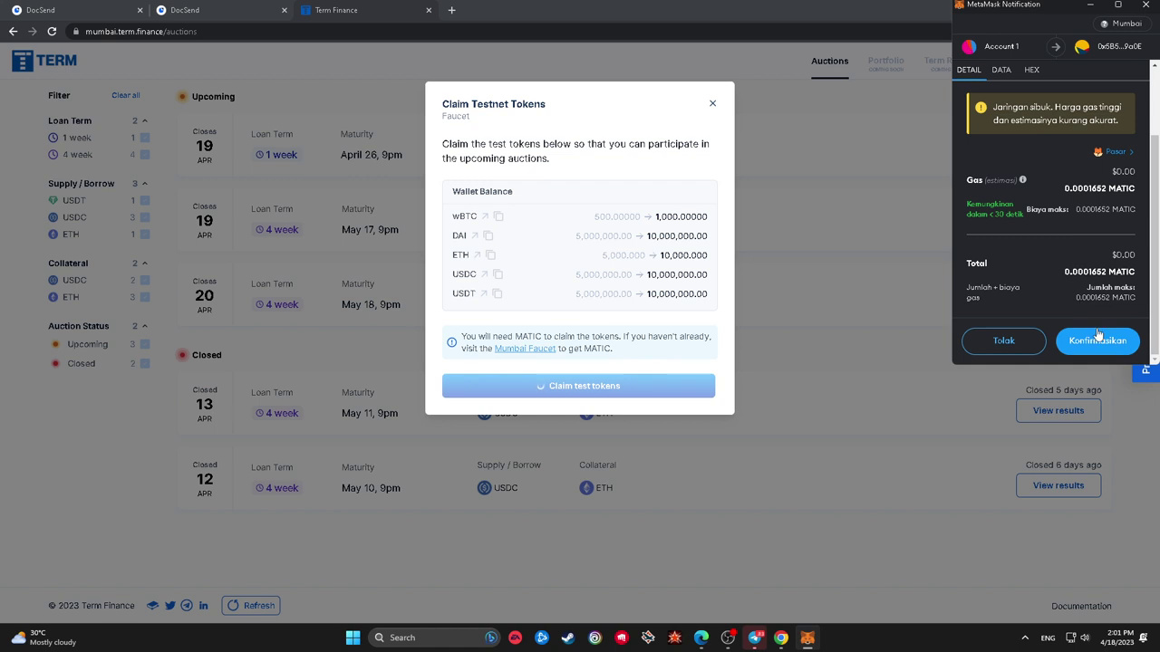
click(1097, 340)
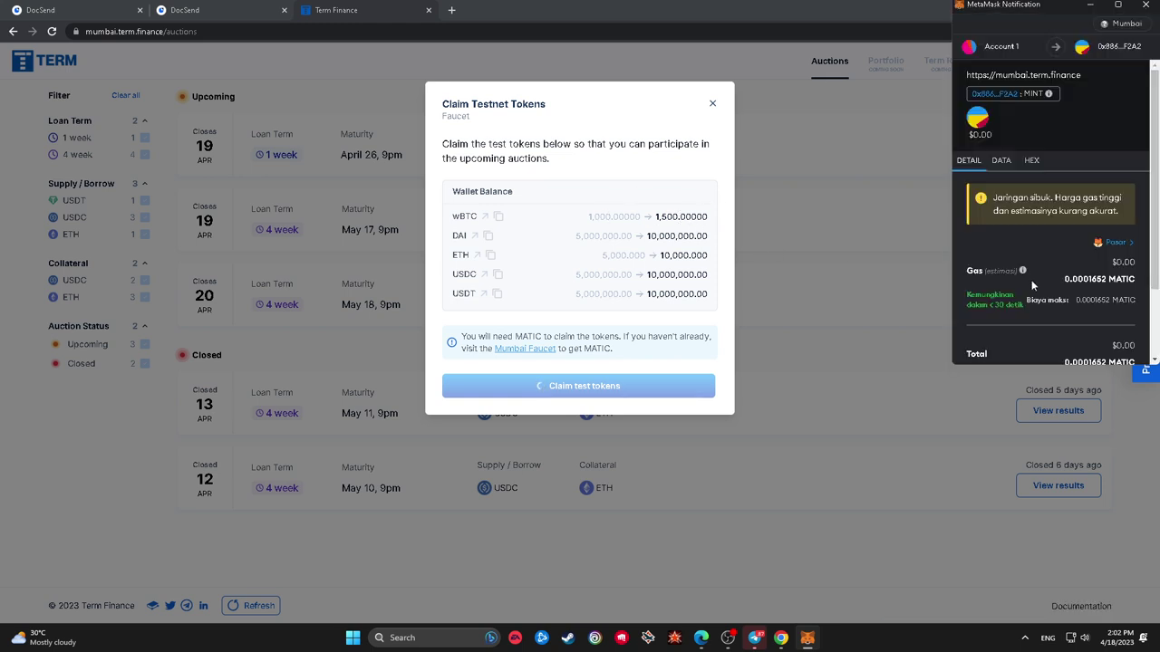
click(1075, 339)
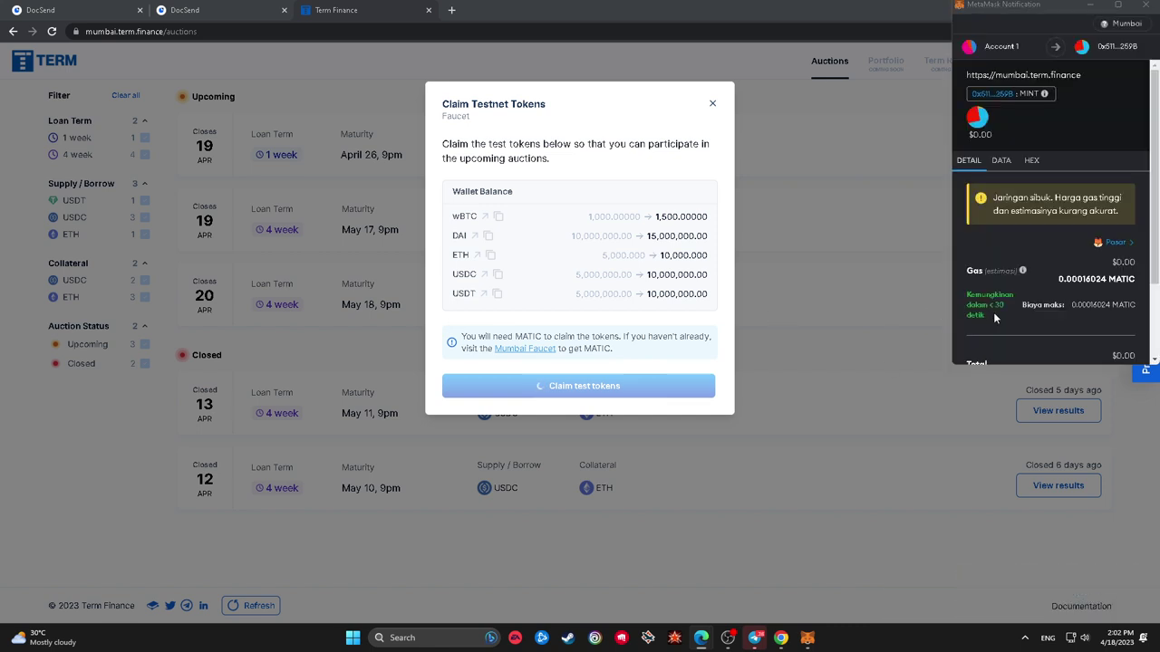
click(1096, 337)
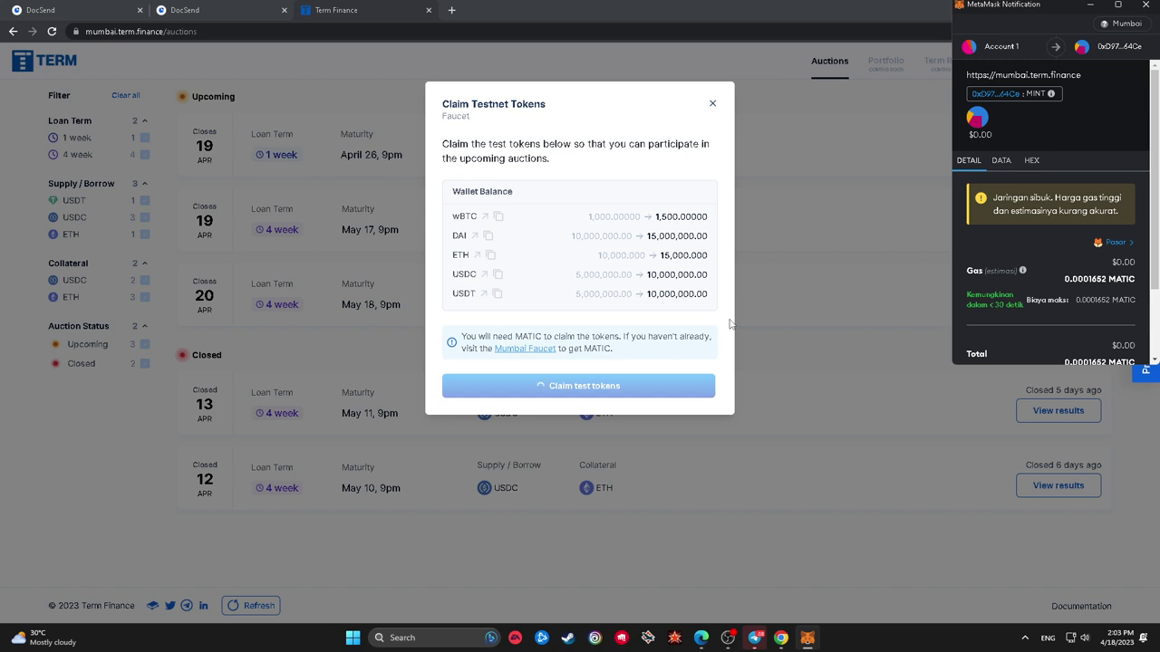
scroll(1051, 299, down, 2)
click(1086, 334)
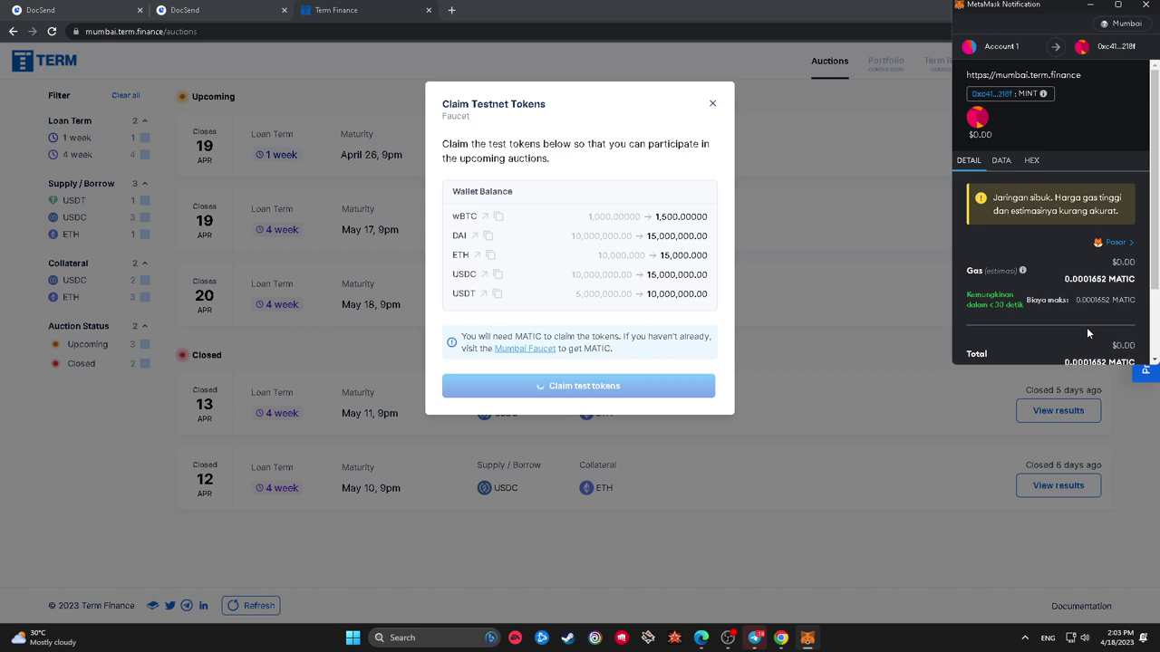
scroll(1087, 327, down, 2)
click(1085, 342)
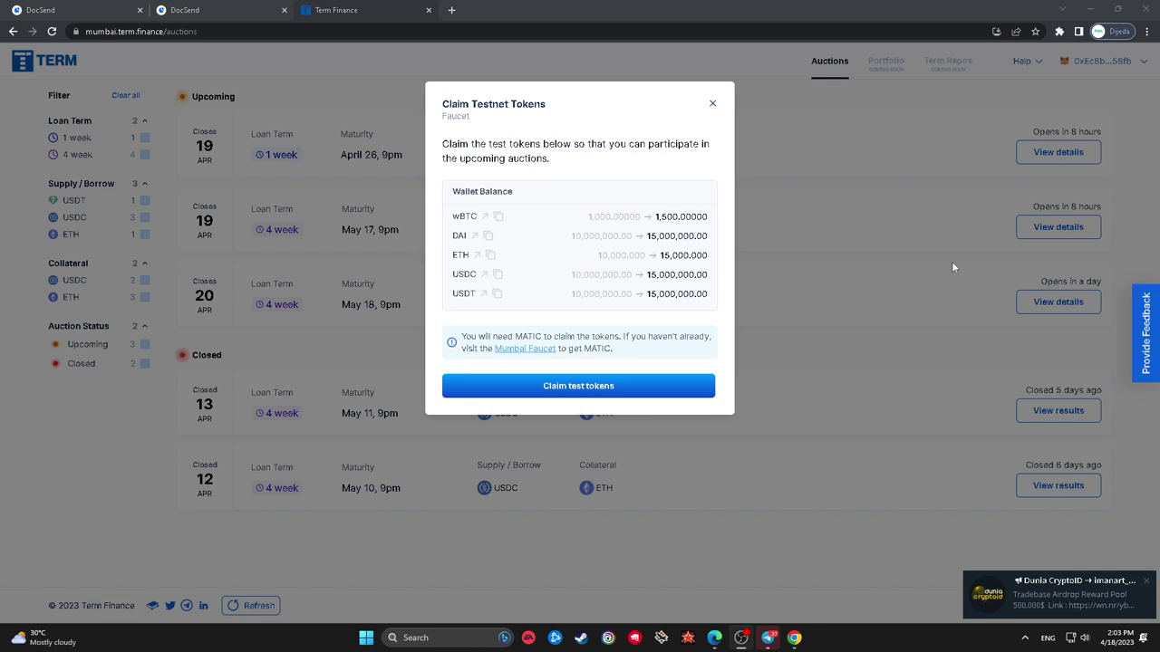
- Close the claim dialog, open the wallet address in the block explorer, and examine its transactions and ERC-20 token holdings
click(711, 105)
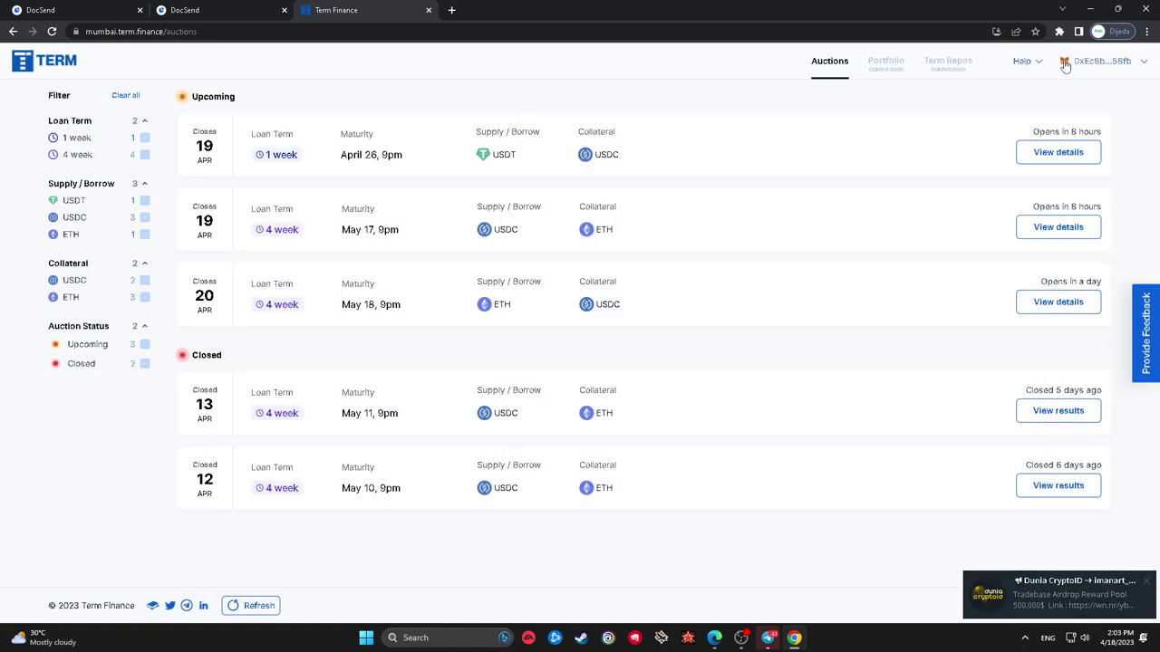
click(1065, 63)
click(1051, 136)
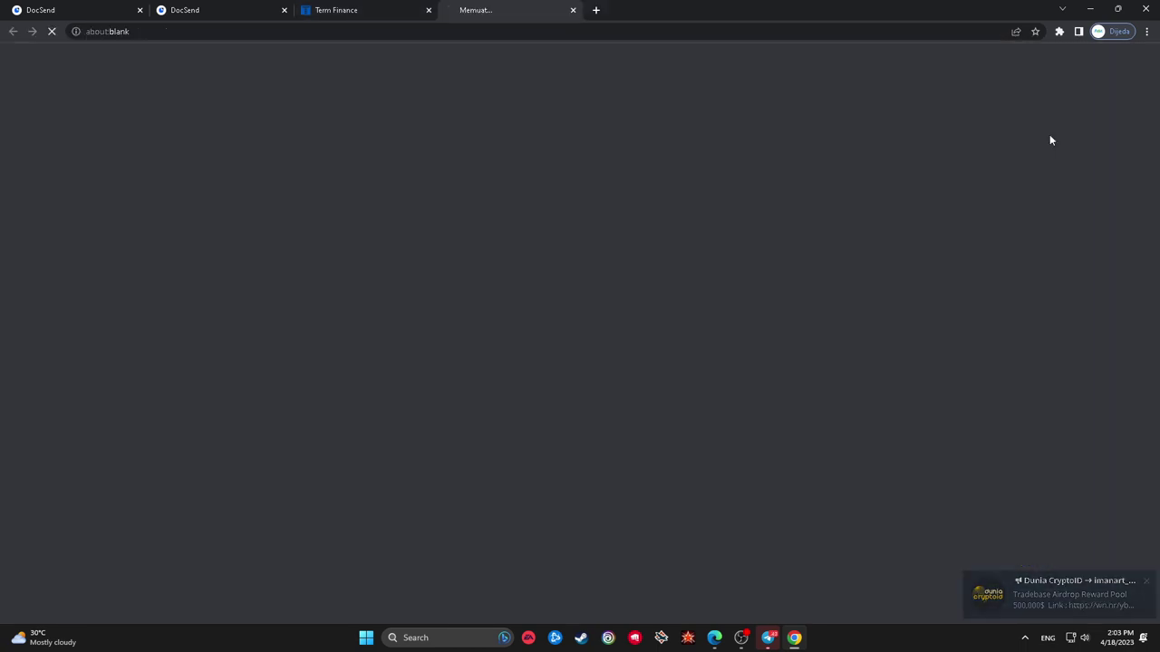
scroll(418, 215, down, 1)
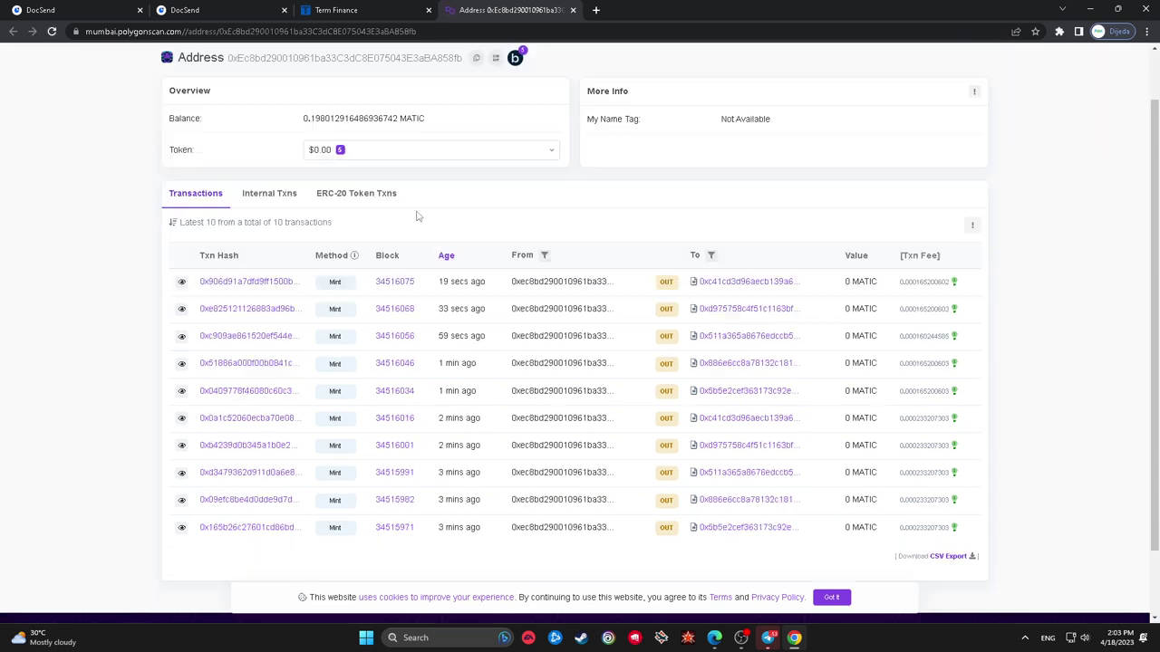
click(375, 153)
scroll(317, 272, up, 1)
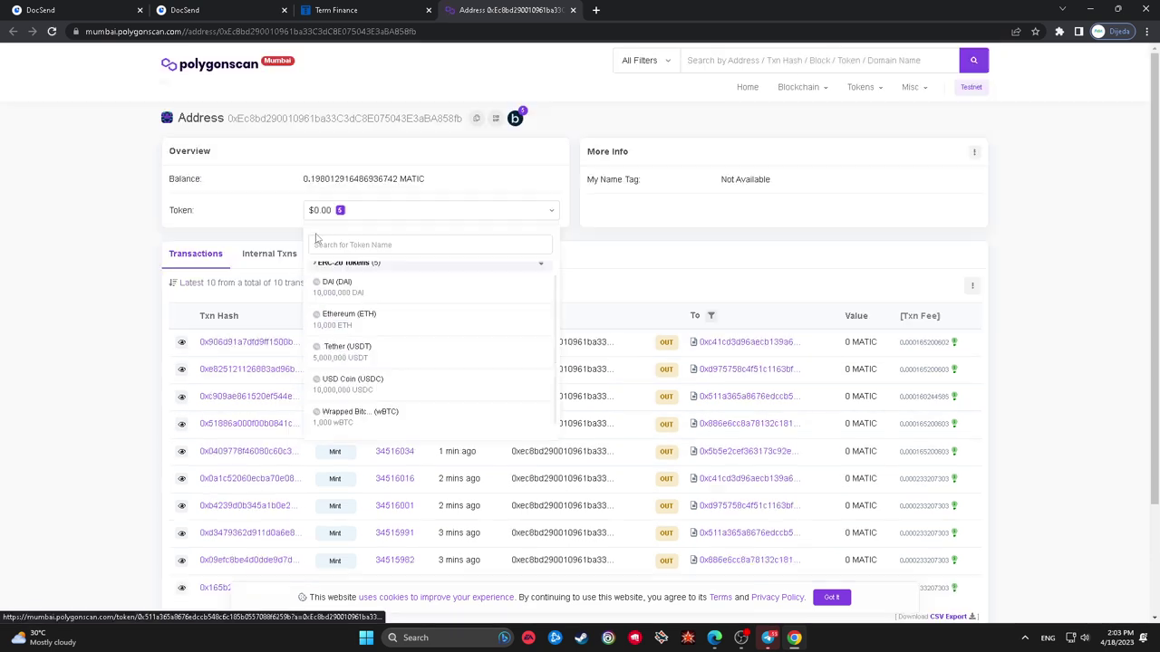
- Review the rest of the wallet setup guide through the testnet token addresses, and check the Term Finance auctions page
click(260, 176)
click(200, 10)
scroll(412, 262, down, 1)
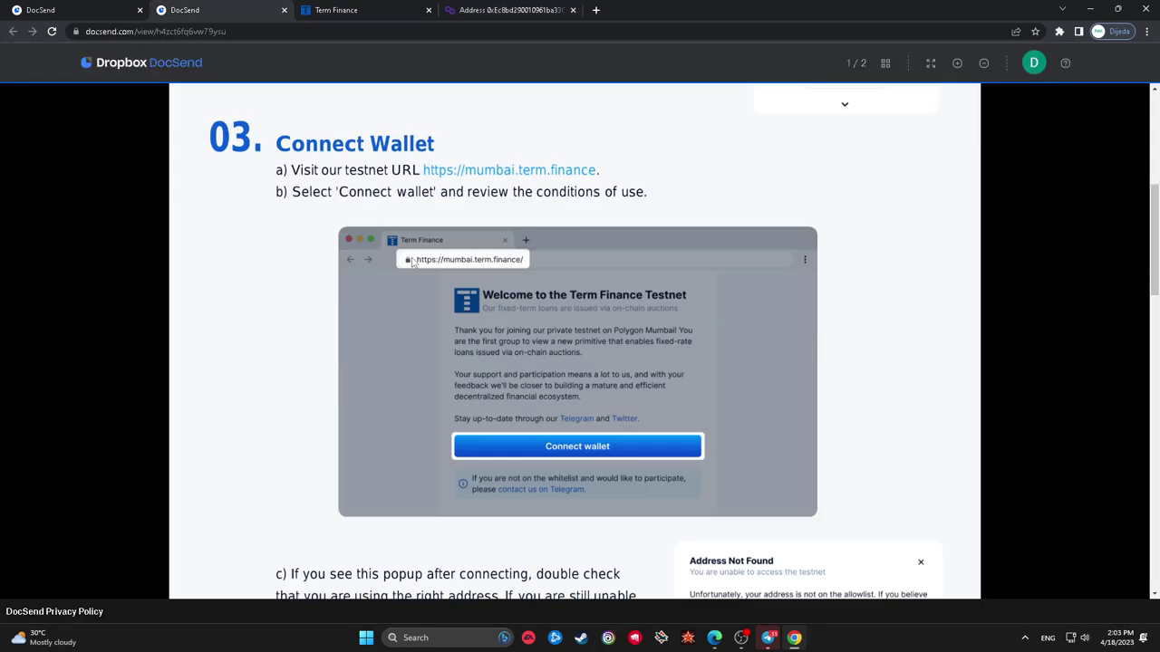
scroll(412, 262, down, 10)
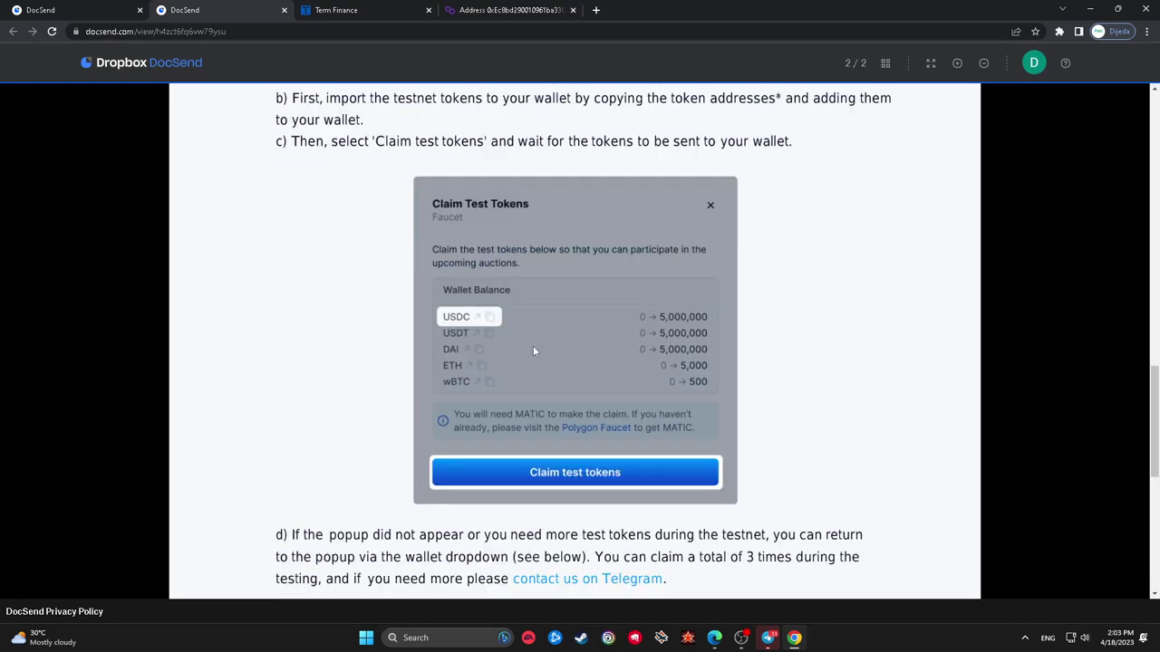
scroll(533, 351, down, 7)
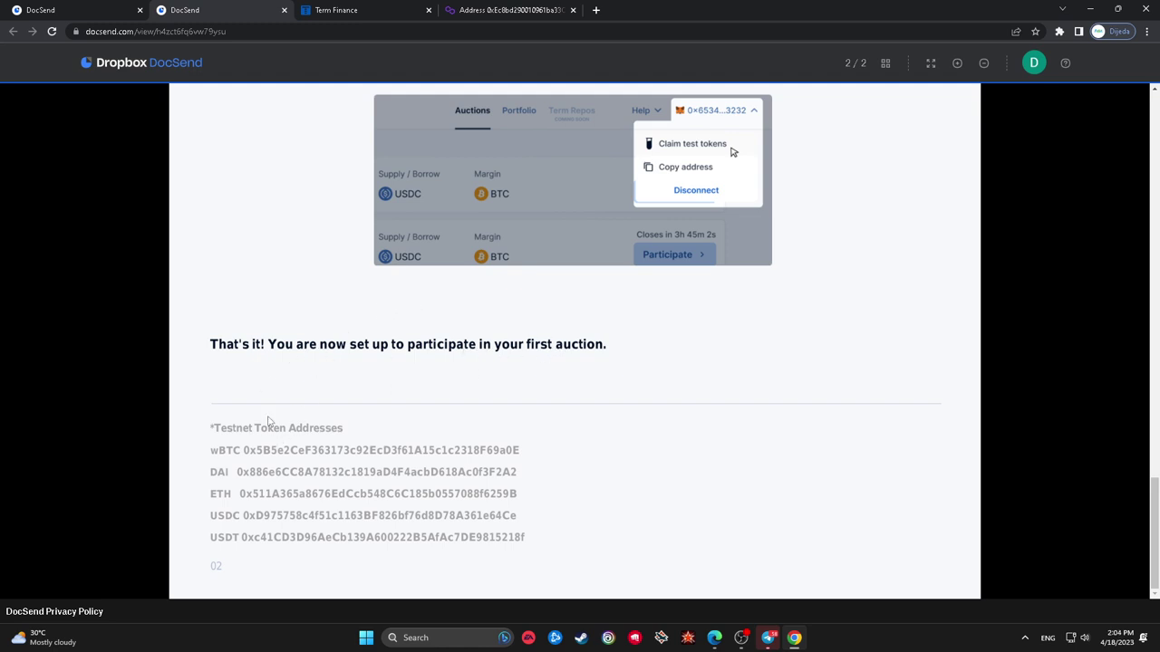
click(352, 10)
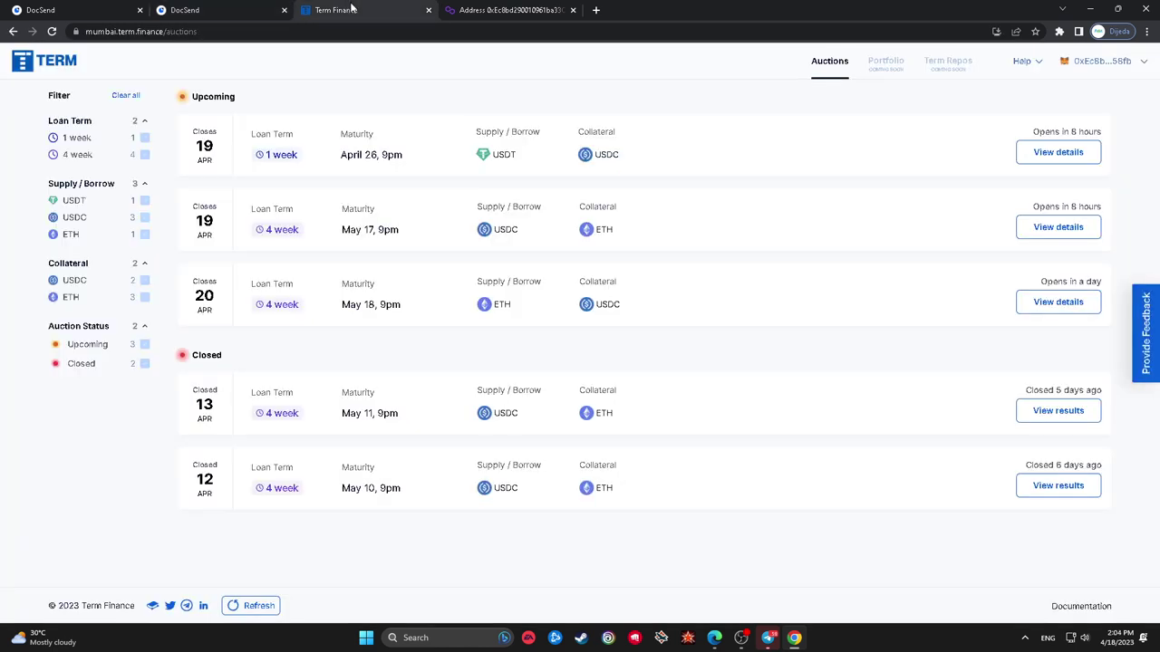
key(ctrl+shift+Tab)
click(258, 9)
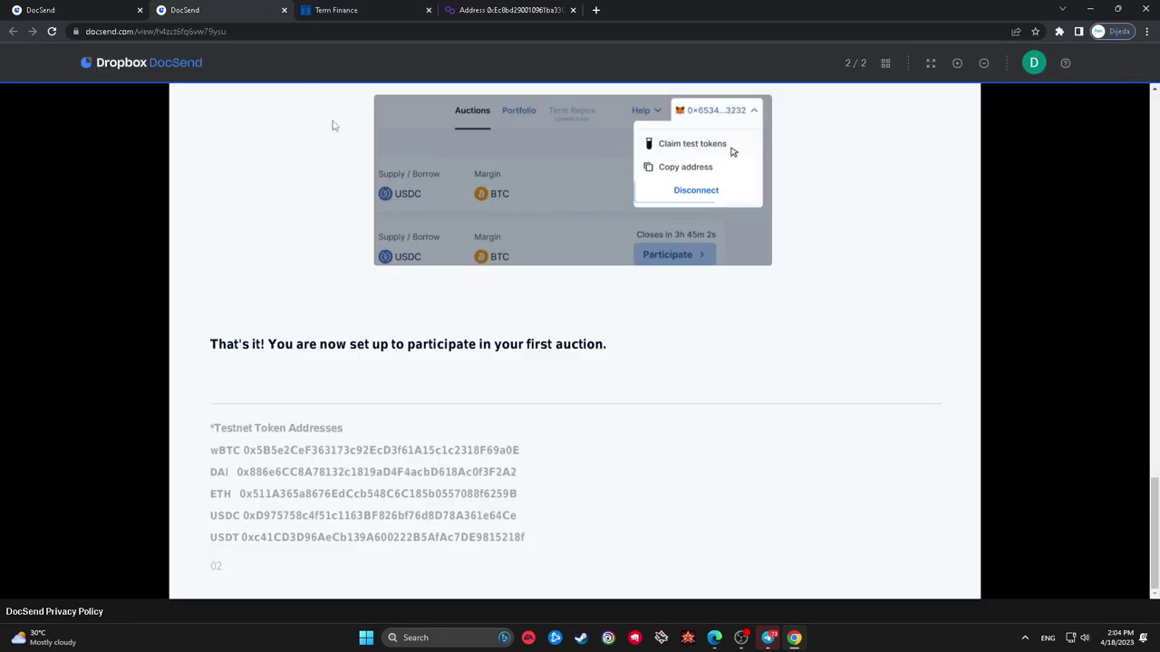
- Open the Phase 1 guide linked from the Phase 2 testnet roadmap in a new tab and switch to it
click(96, 8)
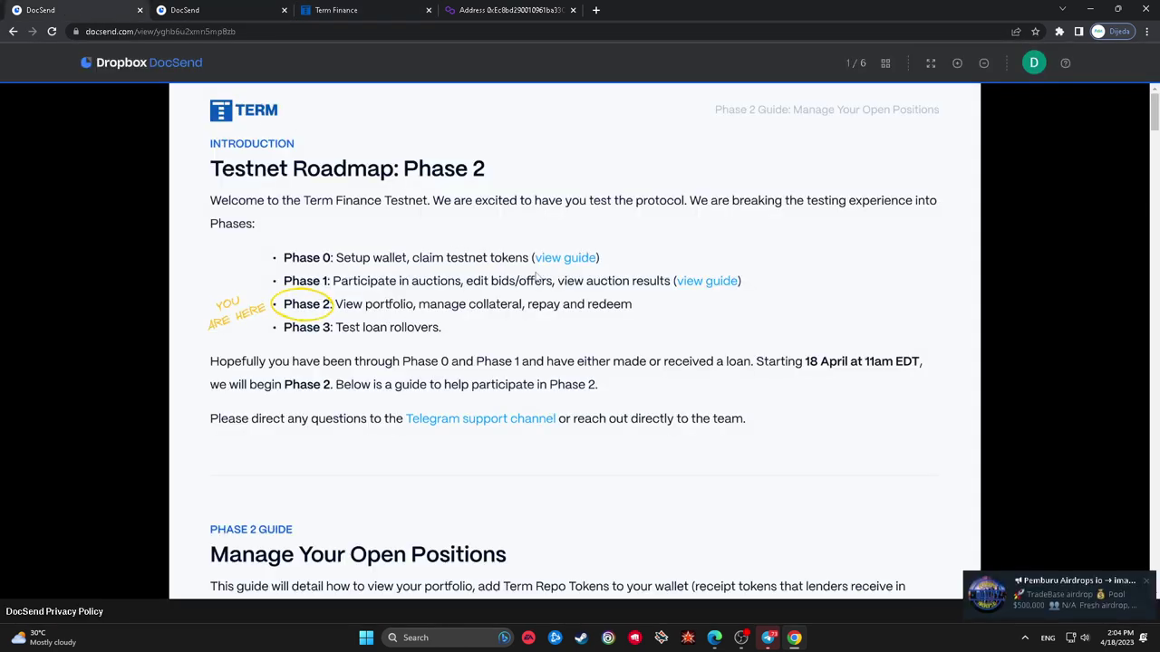
right_click(705, 286)
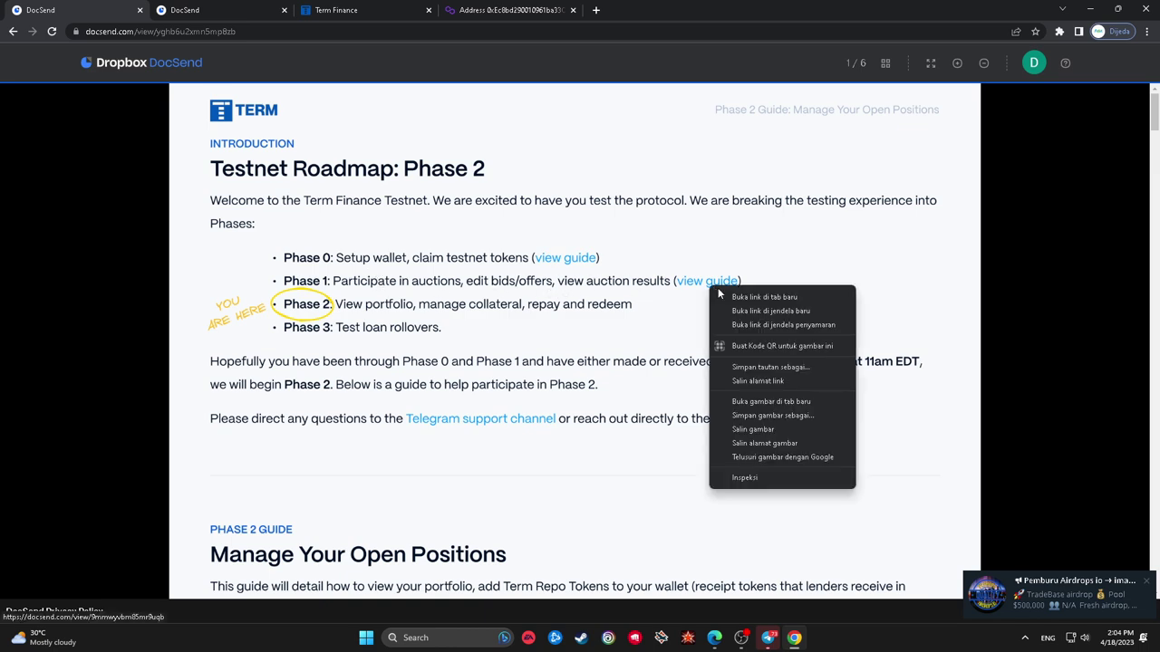
click(771, 297)
click(214, 8)
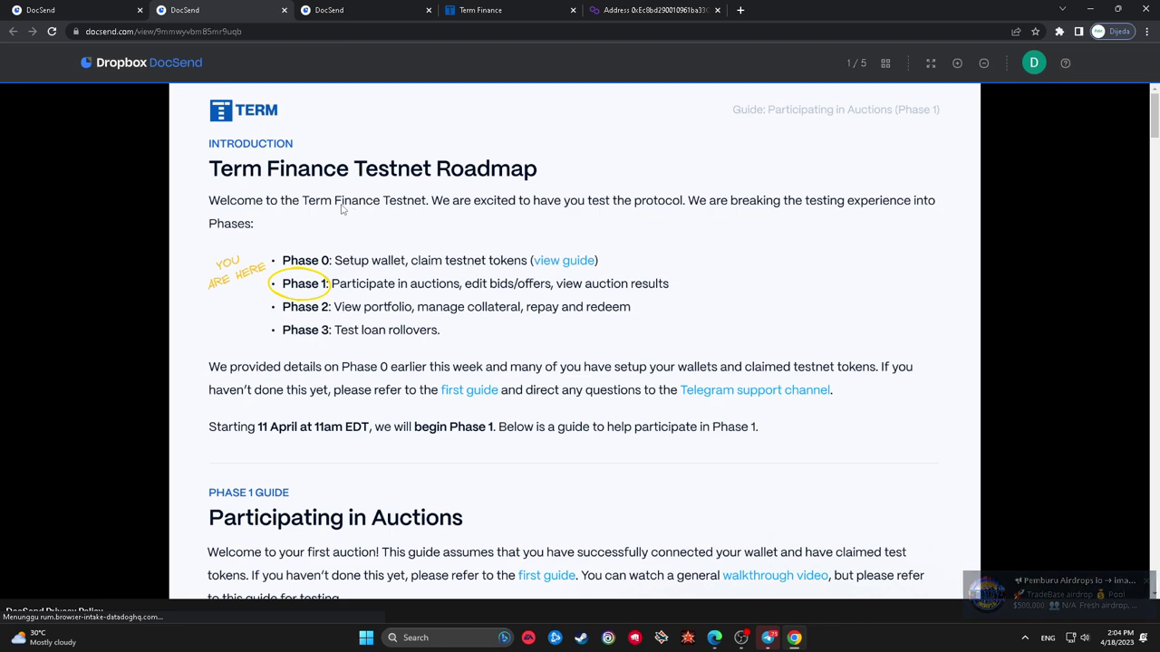
click(104, 8)
click(172, 8)
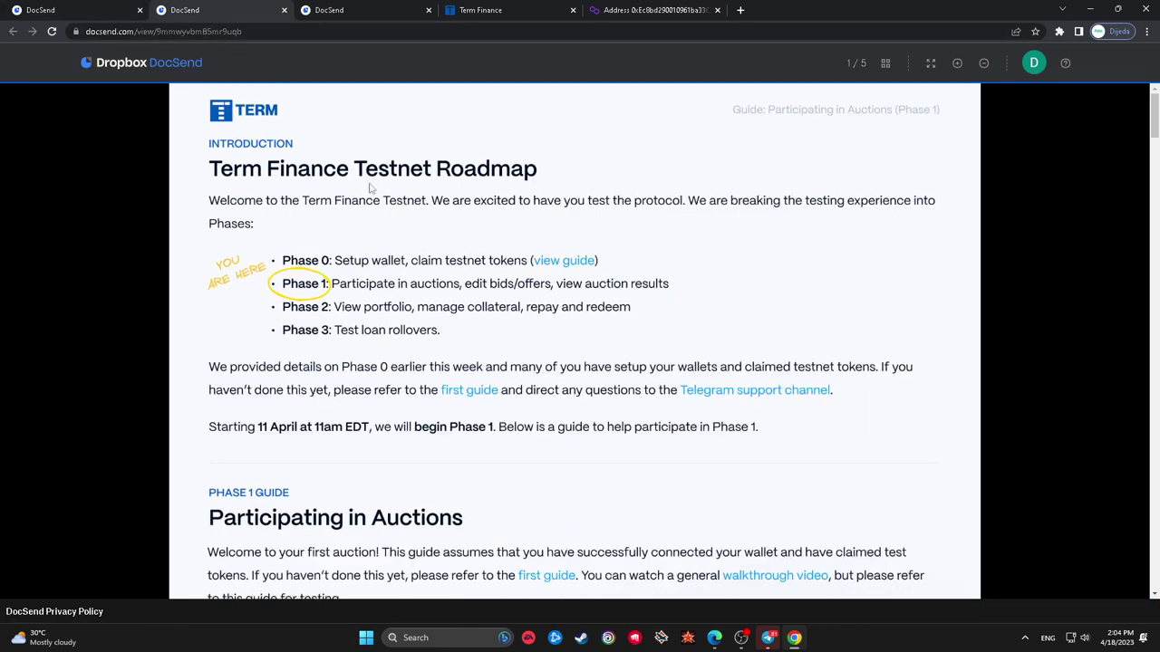
- Check the Phase 0 guide linked in the Phase 1 roadmap in a new tab, close it, and return to the Phase 1 guide
right_click(563, 262)
click(616, 271)
click(360, 13)
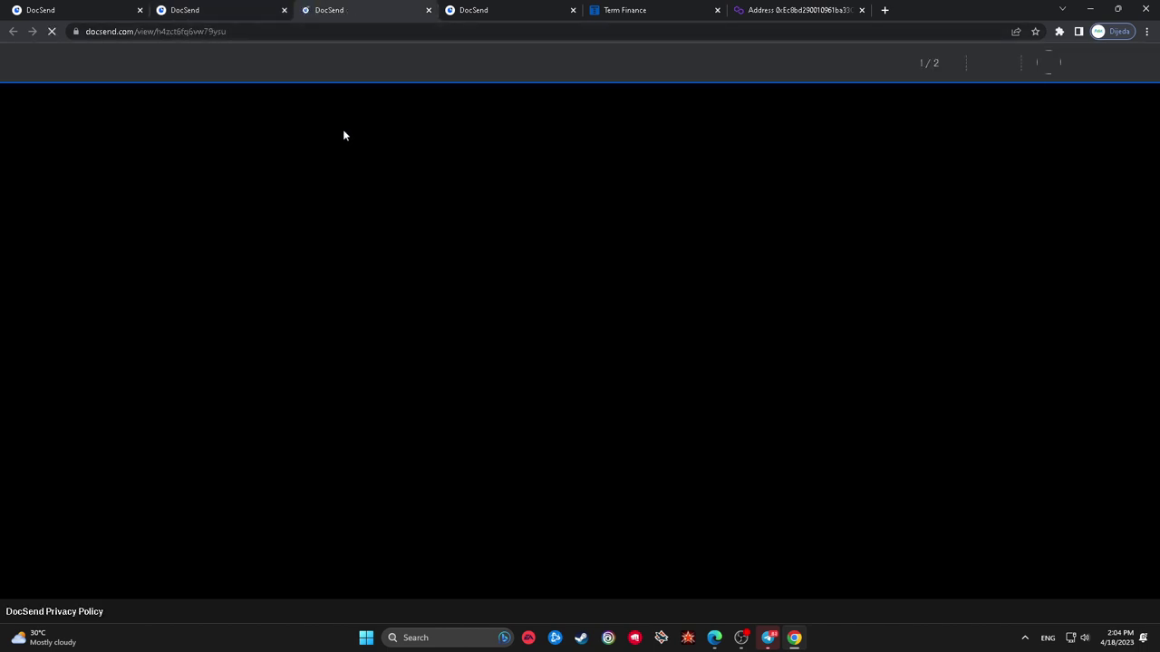
scroll(362, 201, down, 3)
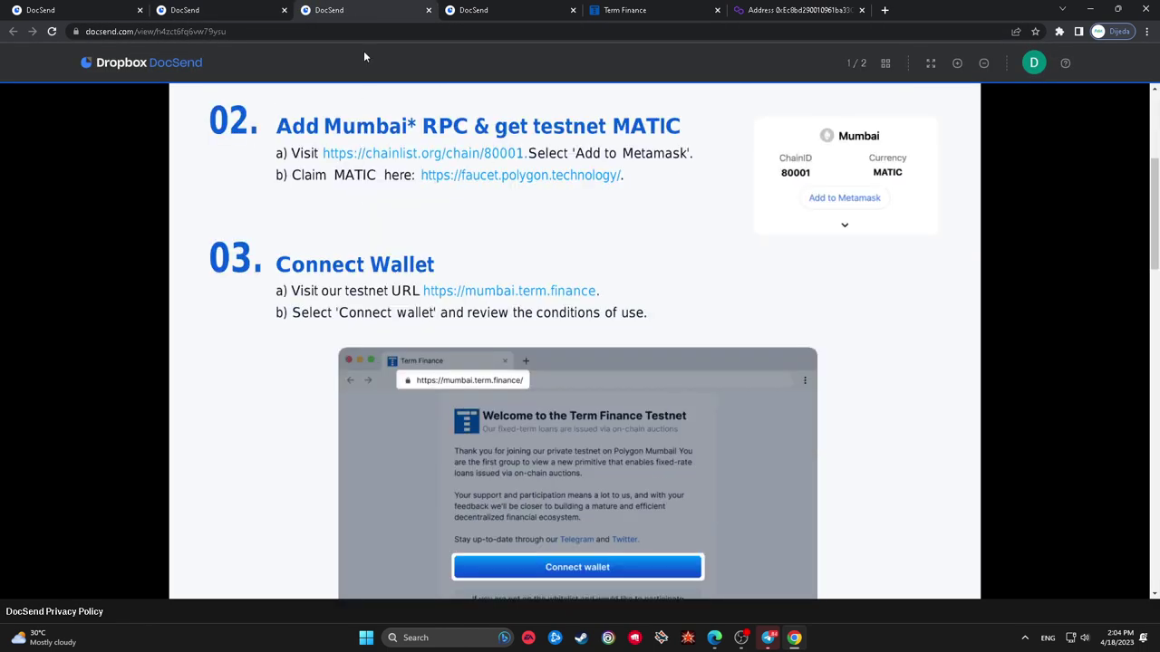
click(427, 11)
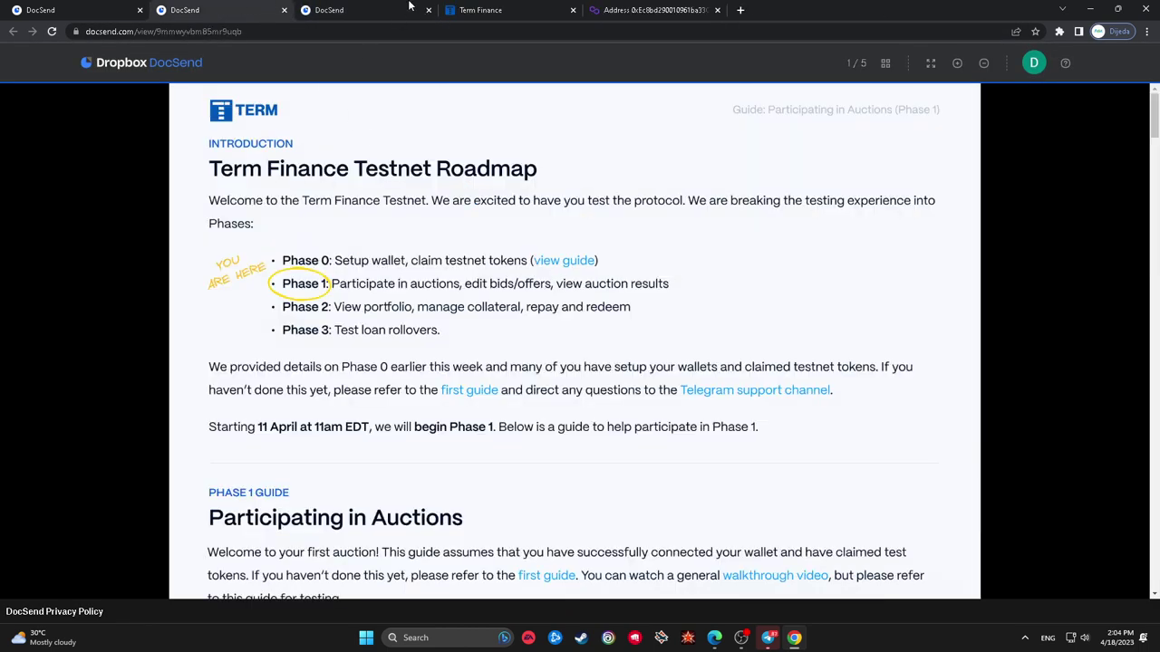
click(408, 9)
click(272, 13)
- Check the "first guide" link in the Phase 1 introduction in a new tab and close the duplicate wallet setup guide
scroll(395, 259, down, 1)
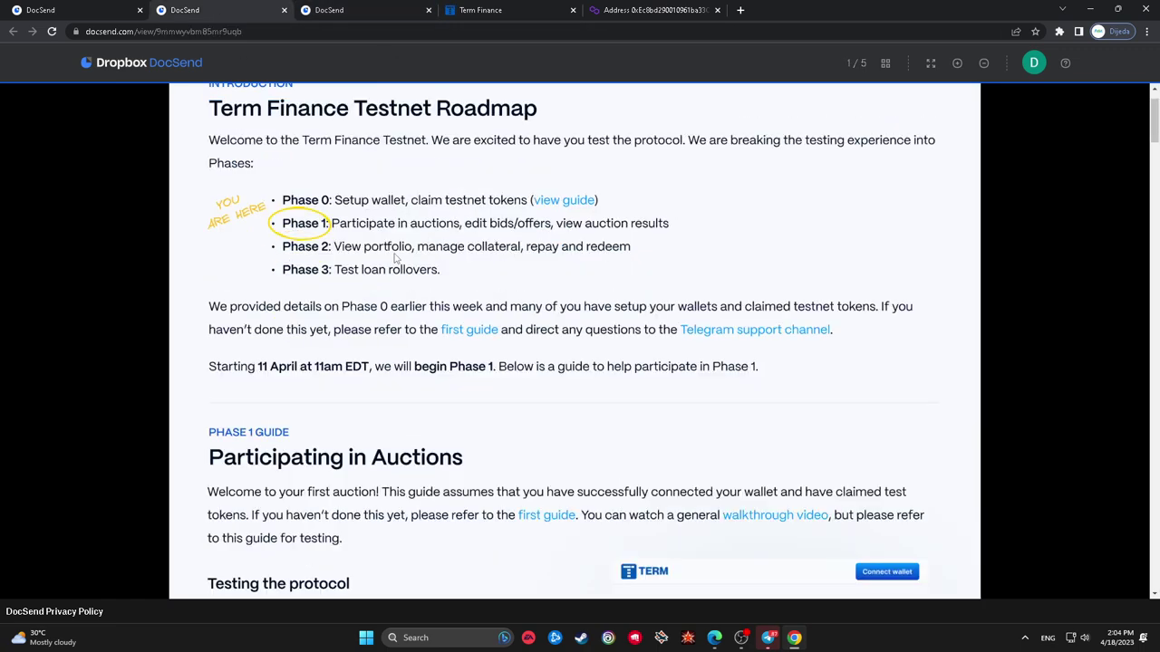
scroll(395, 258, down, 2)
scroll(395, 259, up, 2)
right_click(476, 335)
click(498, 342)
click(311, 10)
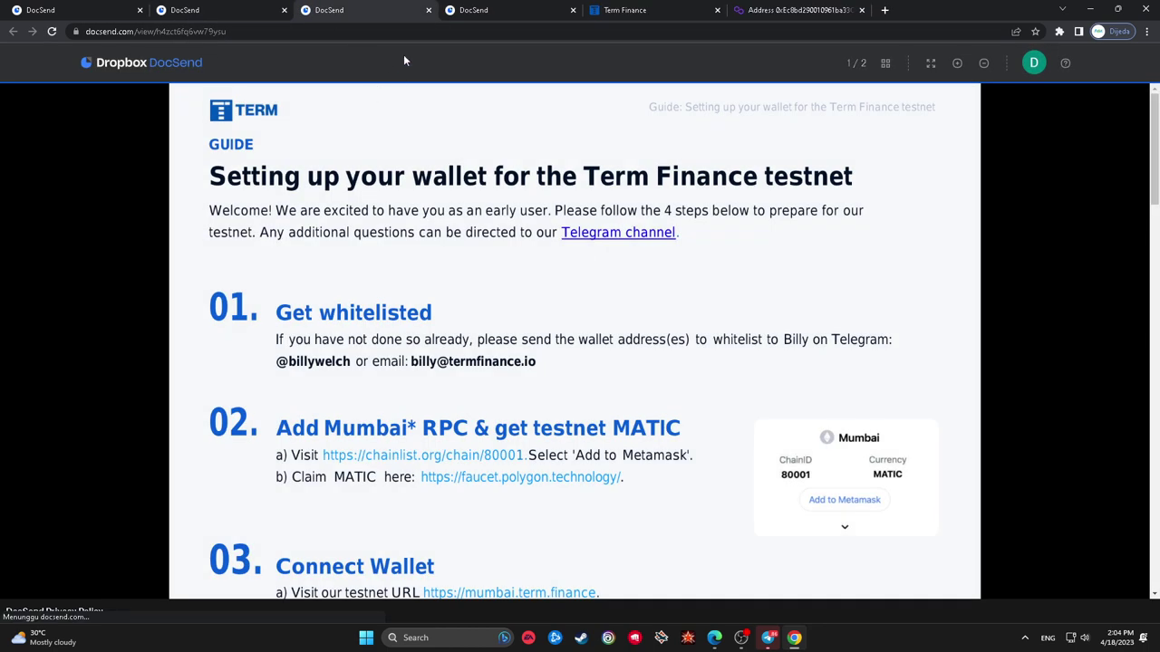
click(429, 10)
- Read the Phase 1 guide through "View the open auction", checking its start date against the system calendar
scroll(395, 223, down, 2)
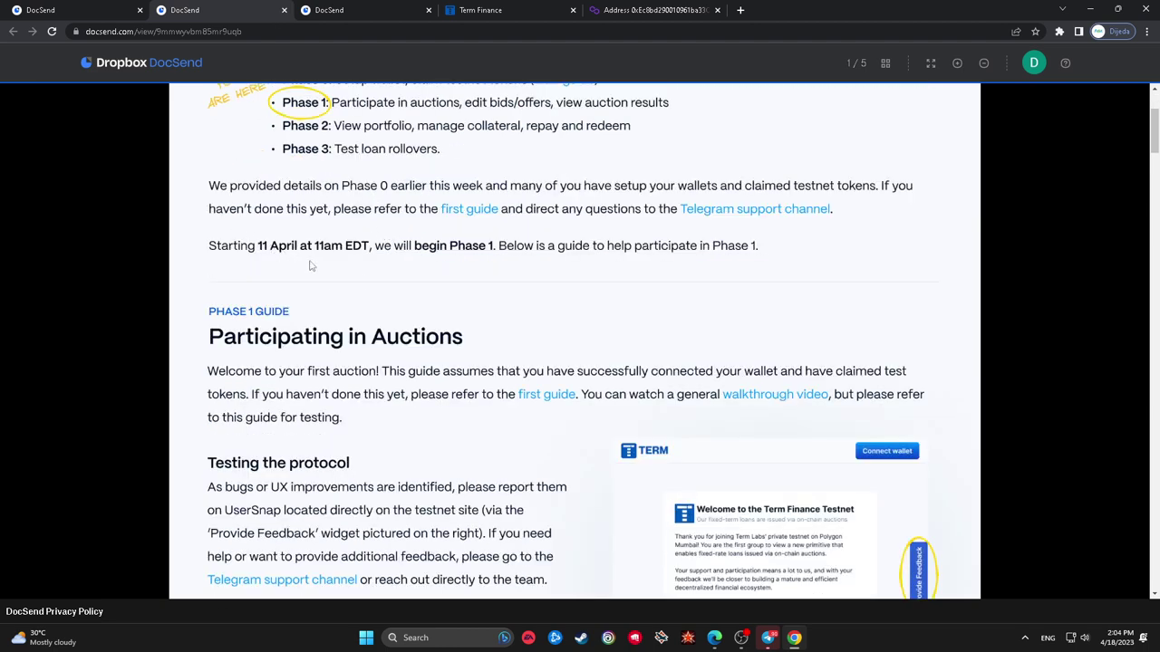
click(1116, 638)
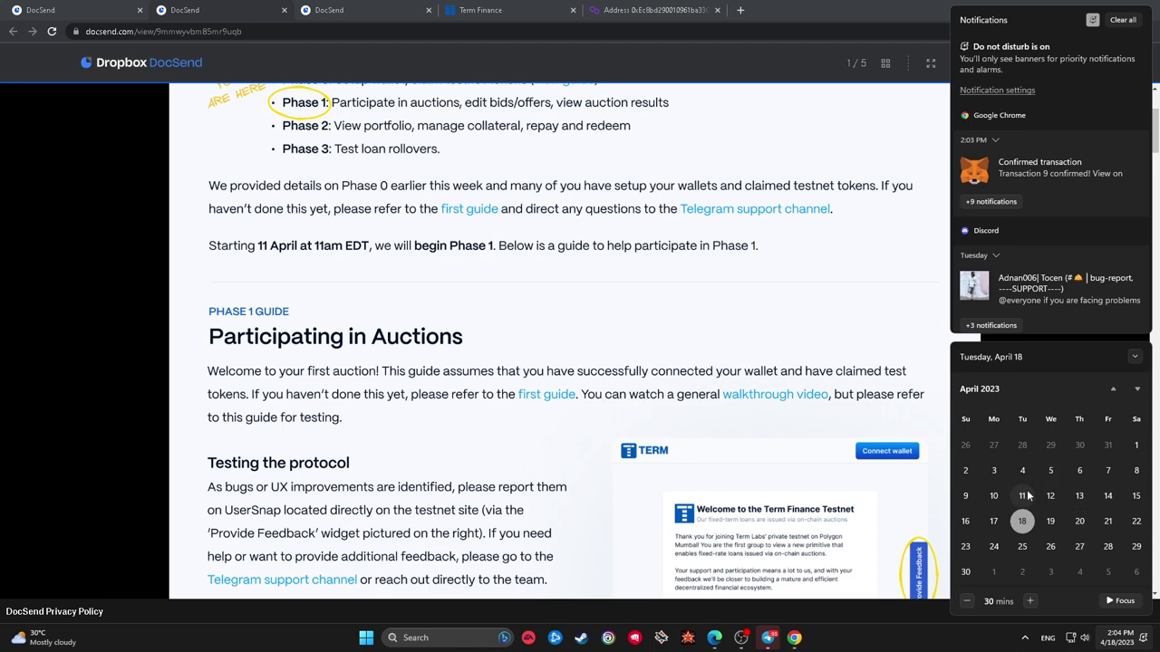
click(572, 296)
scroll(547, 339, down, 2)
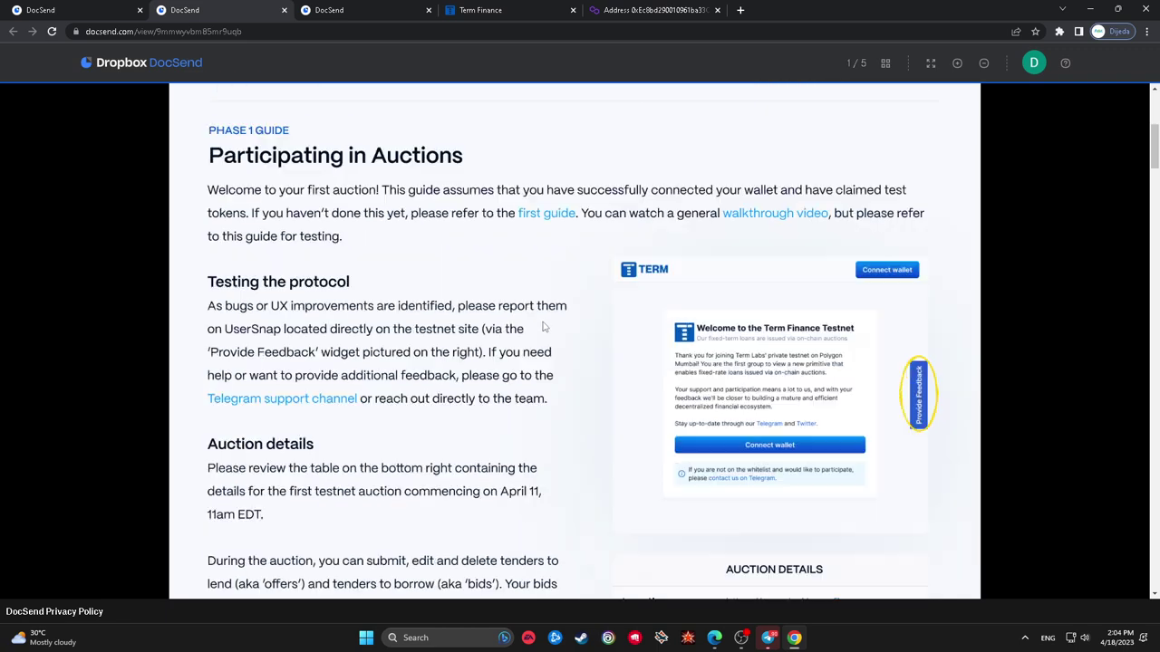
scroll(546, 327, down, 1)
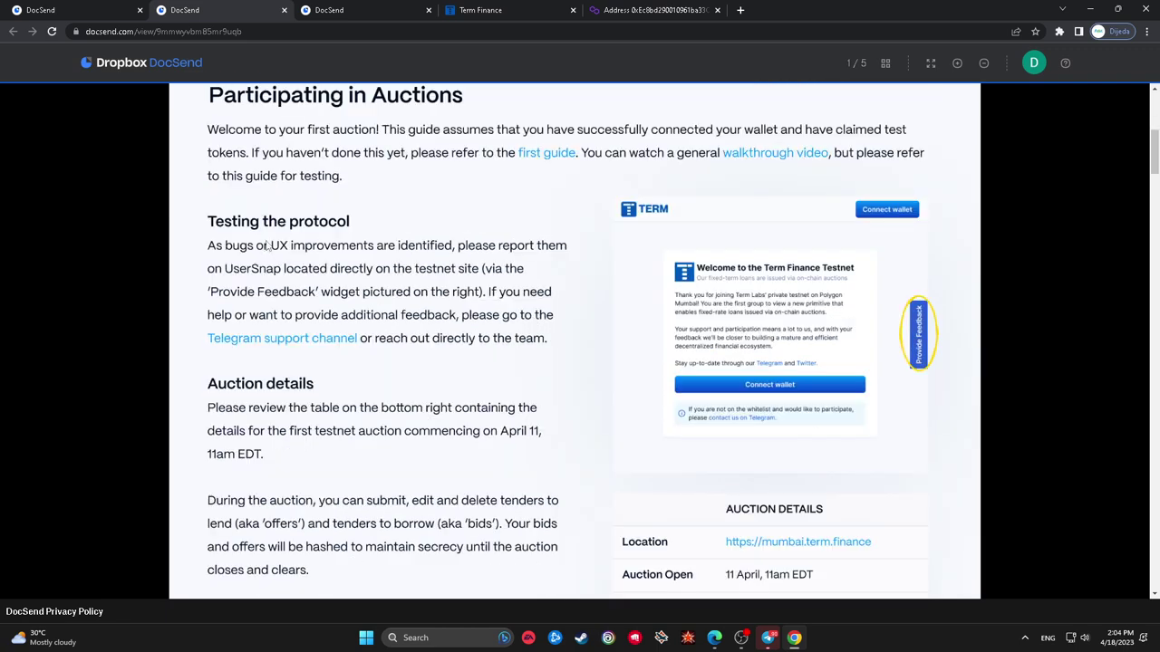
scroll(329, 301, down, 6)
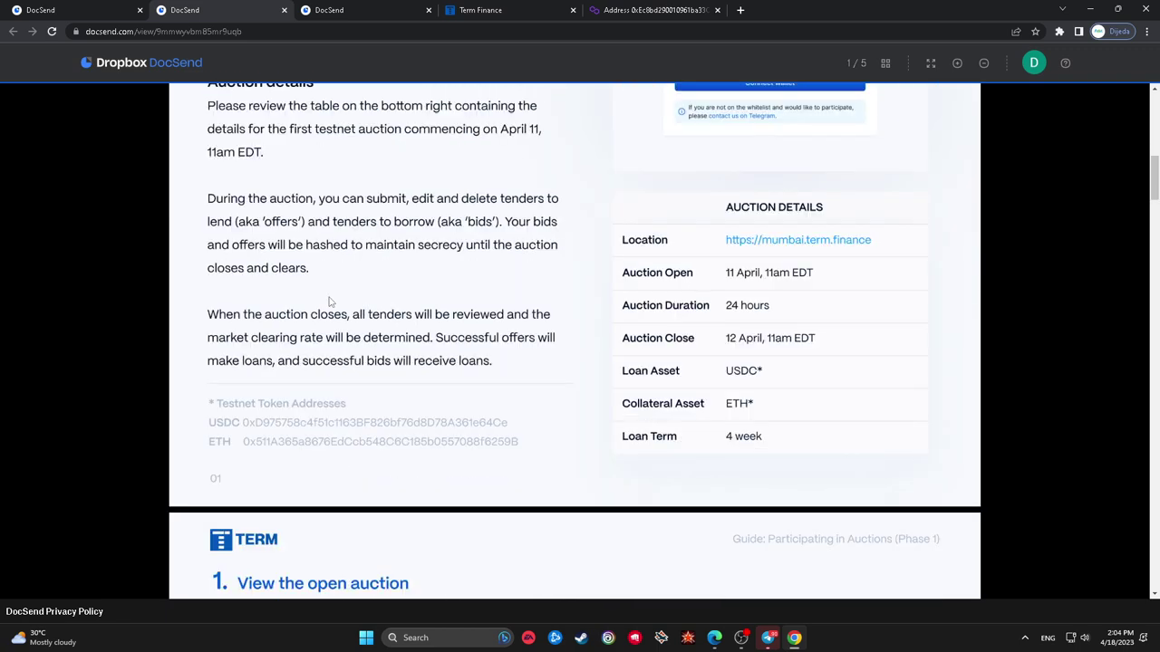
scroll(331, 304, down, 3)
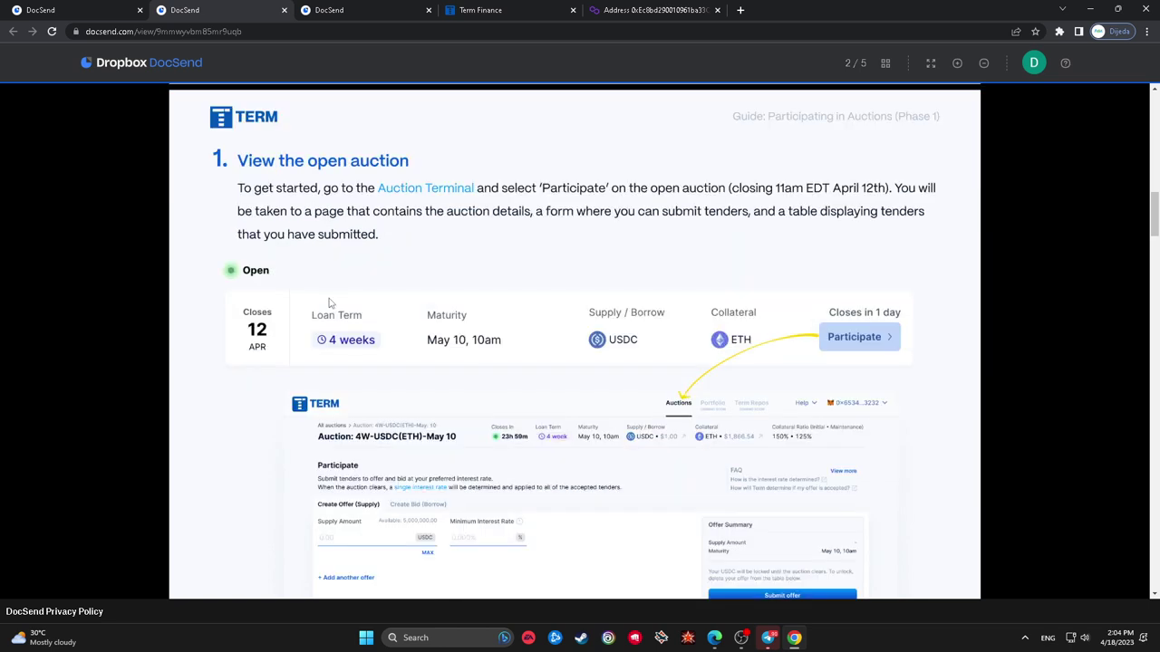
scroll(330, 304, down, 1)
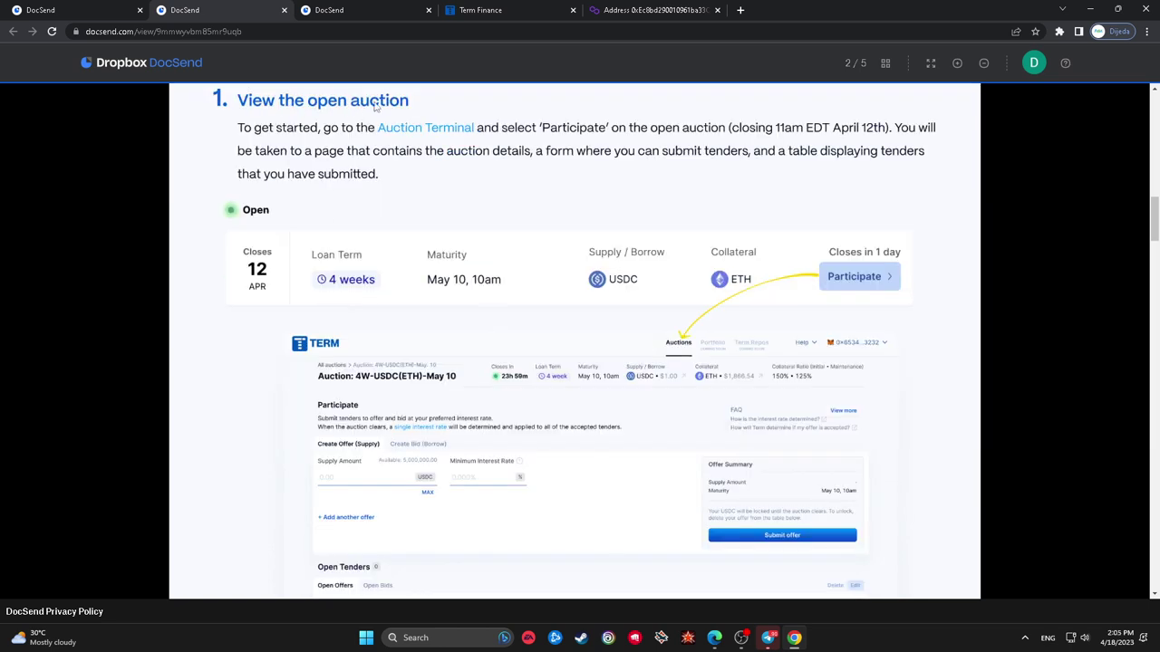
- Examine the details of the upcoming 1-week USDT auction with USDC collateral, comparing the auctions page with the Phase 1 guide
click(413, 7)
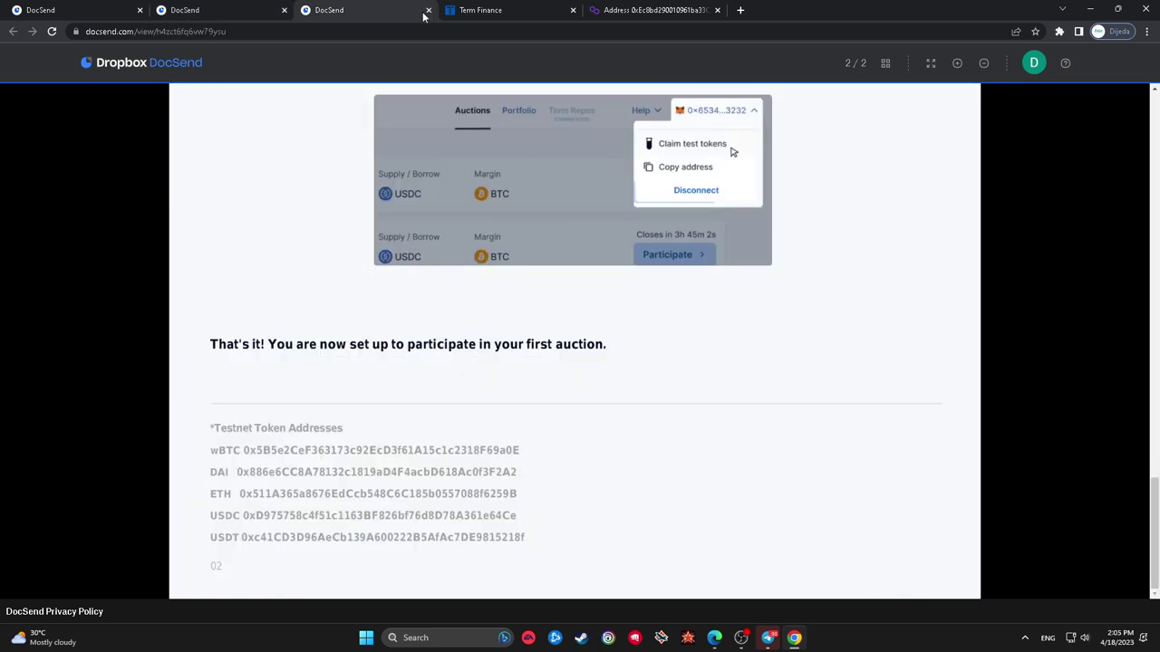
click(458, 9)
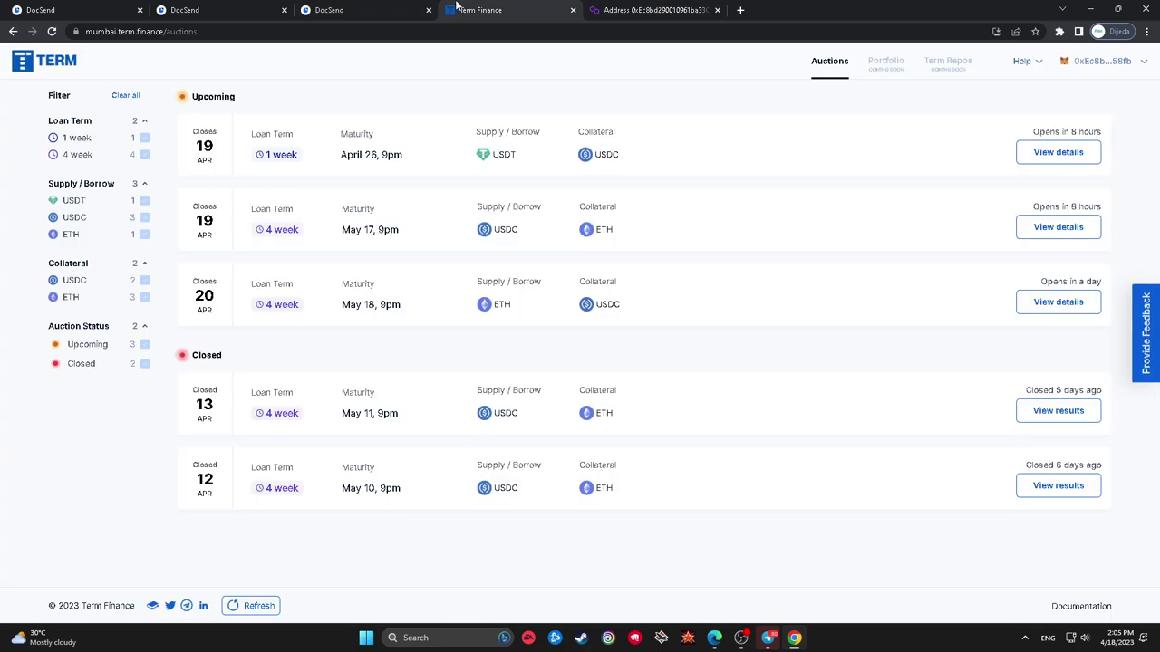
double_click(1045, 132)
click(1035, 148)
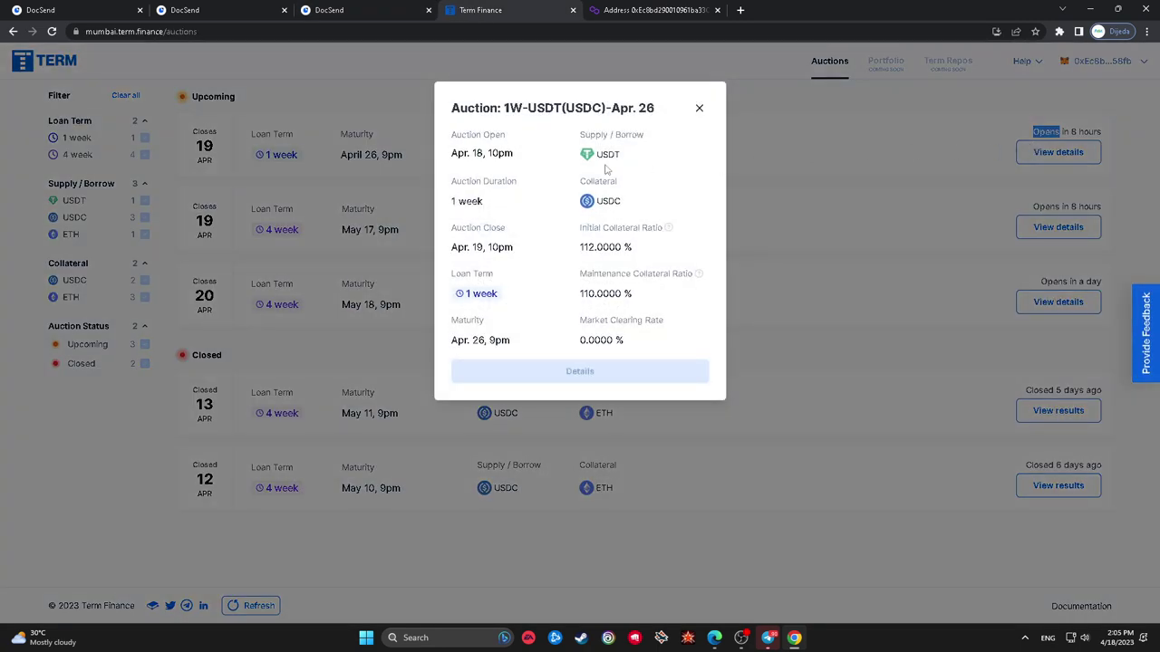
click(698, 108)
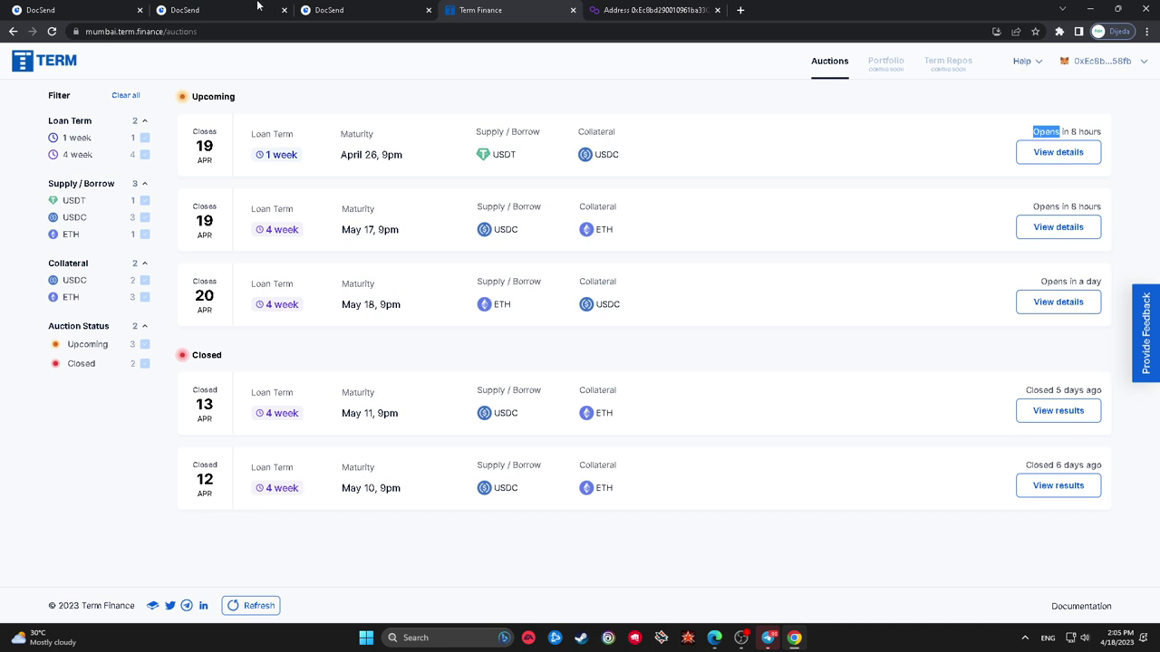
click(226, 9)
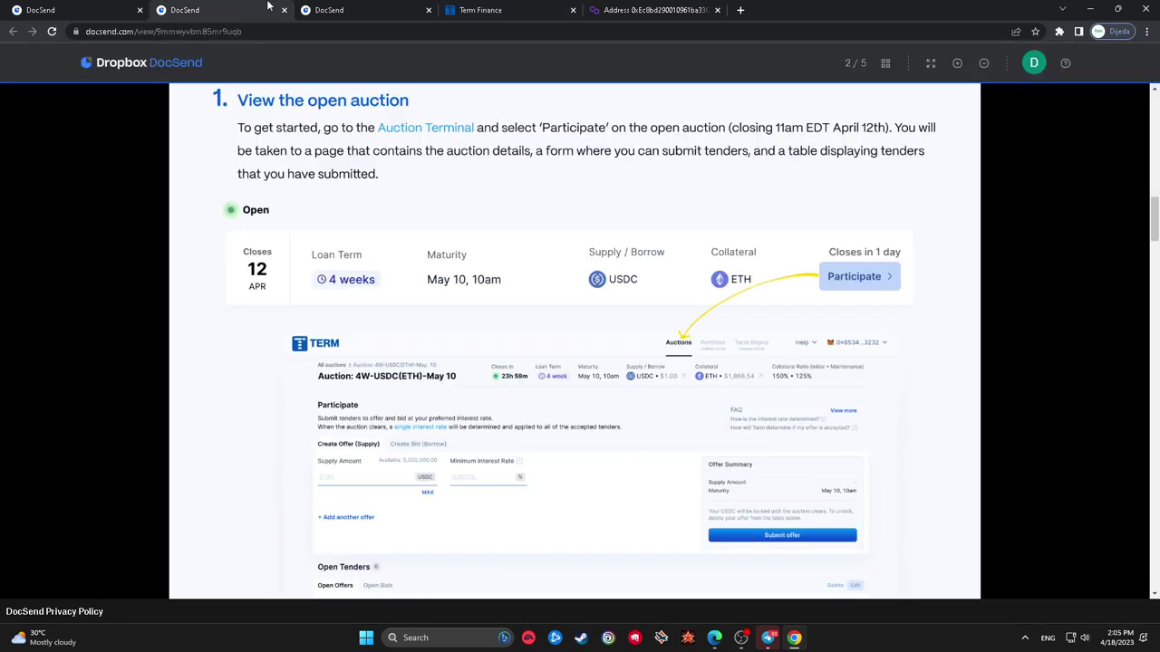
click(513, 8)
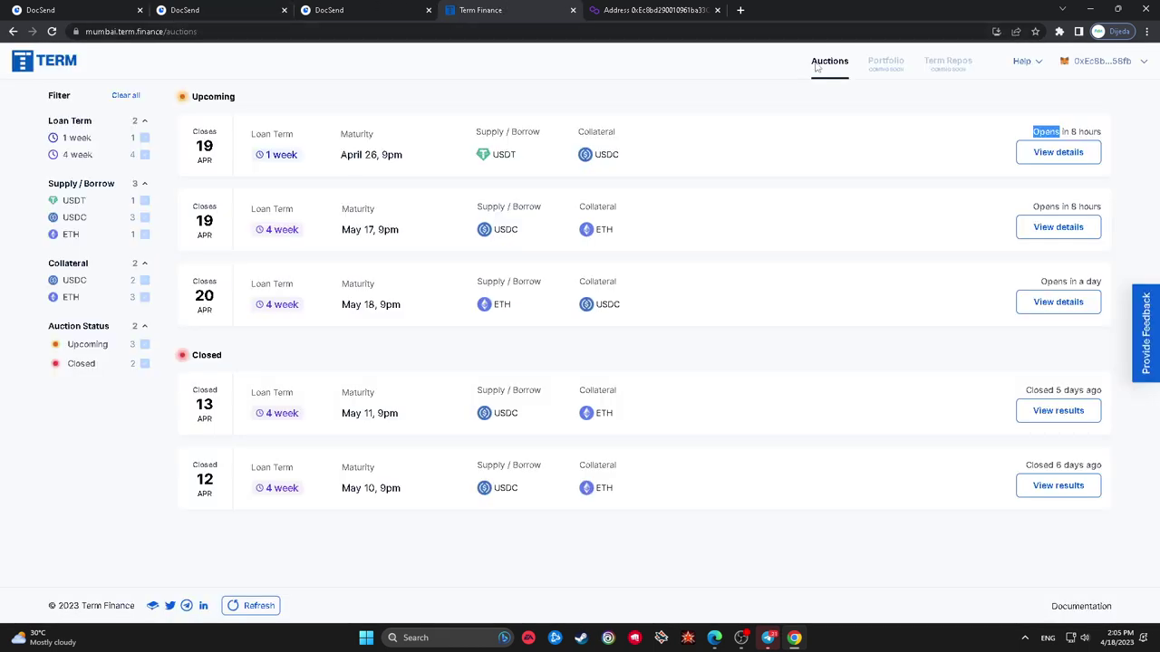
click(1032, 150)
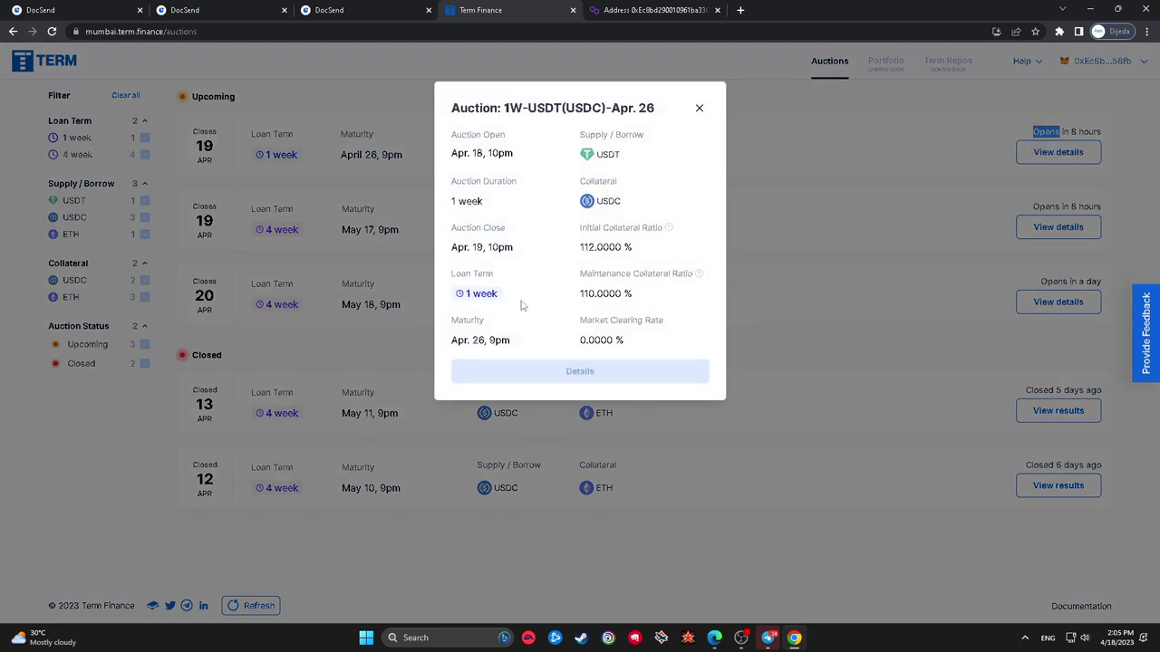
click(594, 299)
click(701, 110)
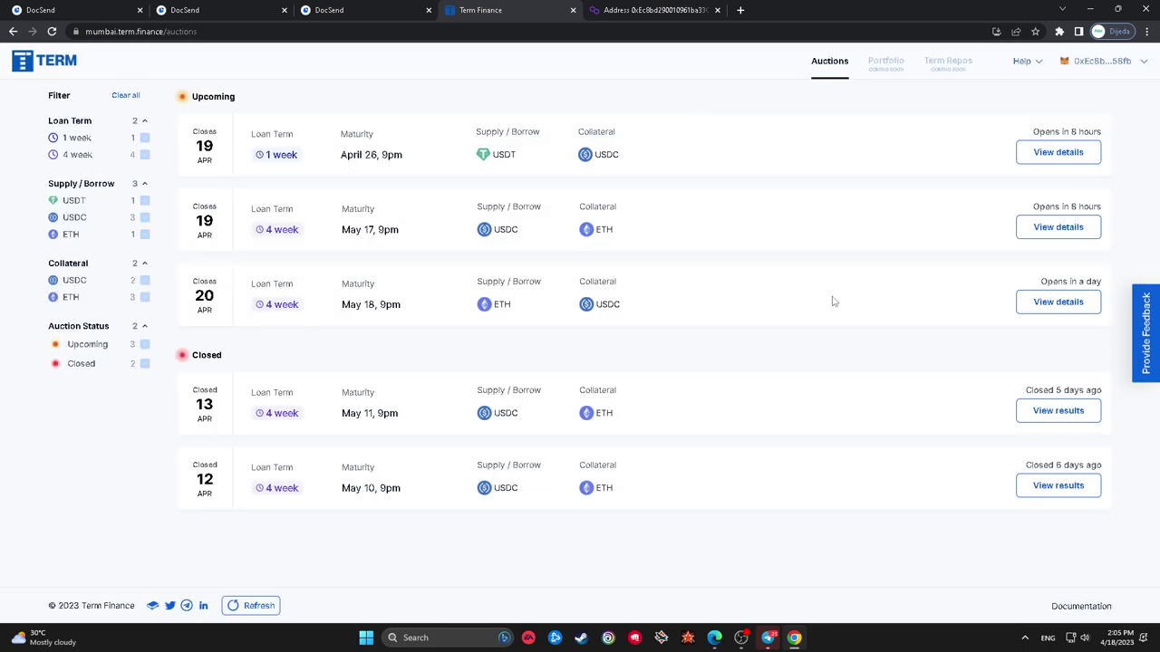
- Examine the details of the upcoming 4-week USDC auction with ETH collateral and the 4-week ETH auction with USDC collateral
click(1045, 225)
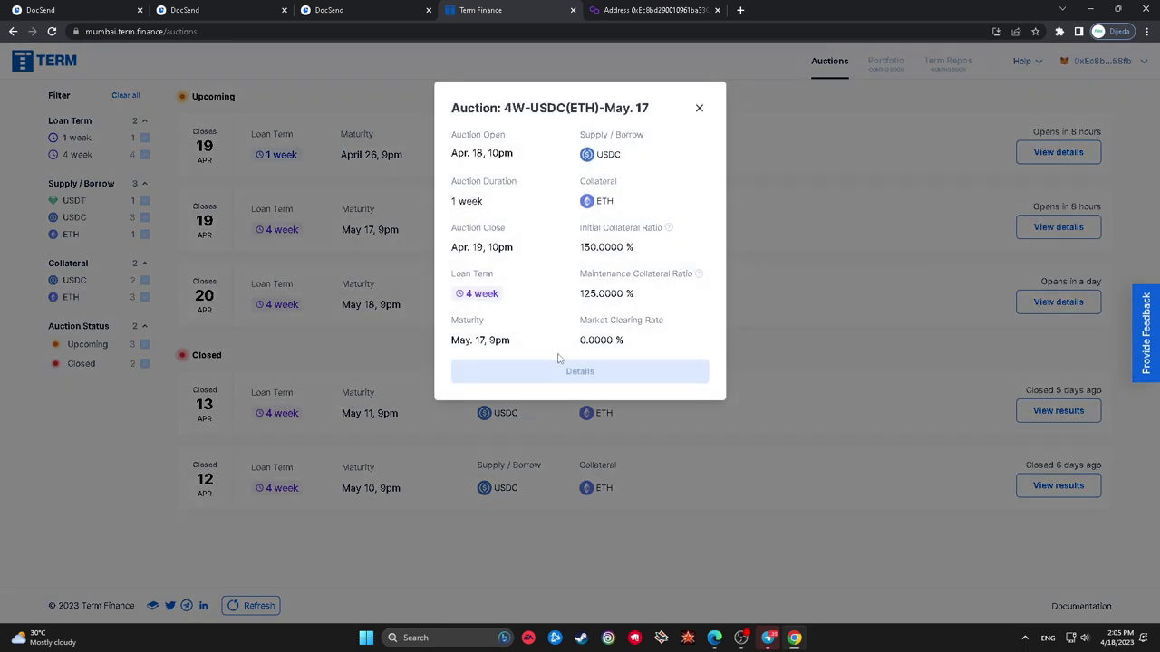
click(870, 346)
click(1057, 301)
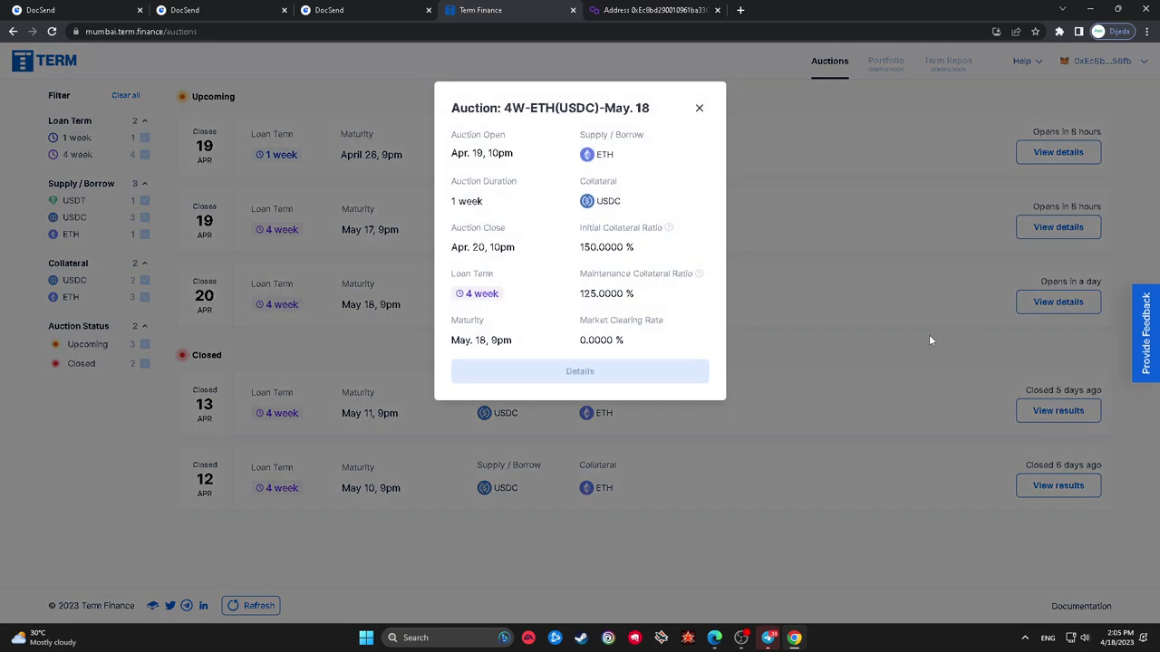
click(928, 341)
click(1034, 411)
click(1034, 410)
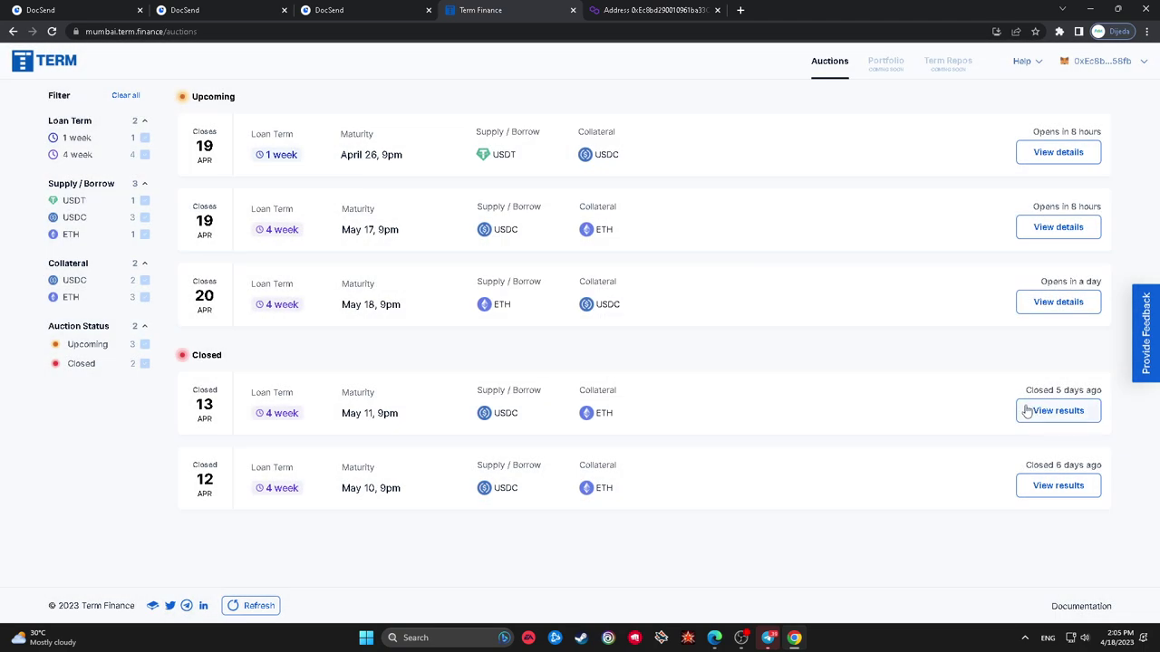
click(1048, 303)
click(940, 370)
- View the results of the closed USDC auction maturing May 11 and examine its detailed bid and offer report
click(1051, 411)
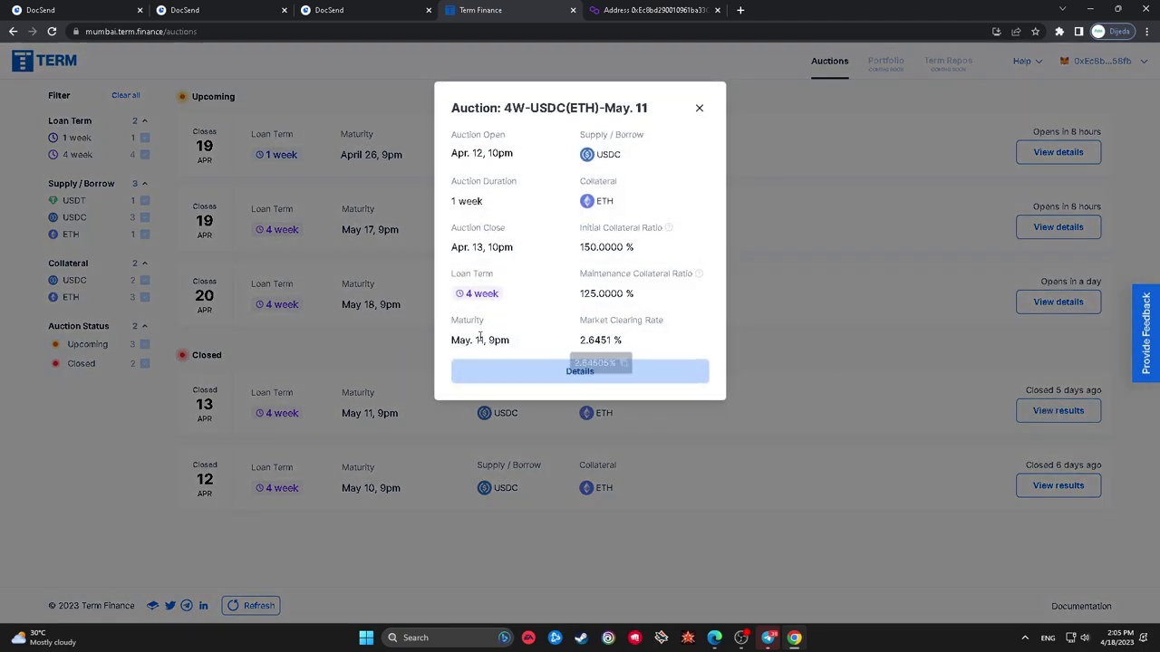
click(540, 373)
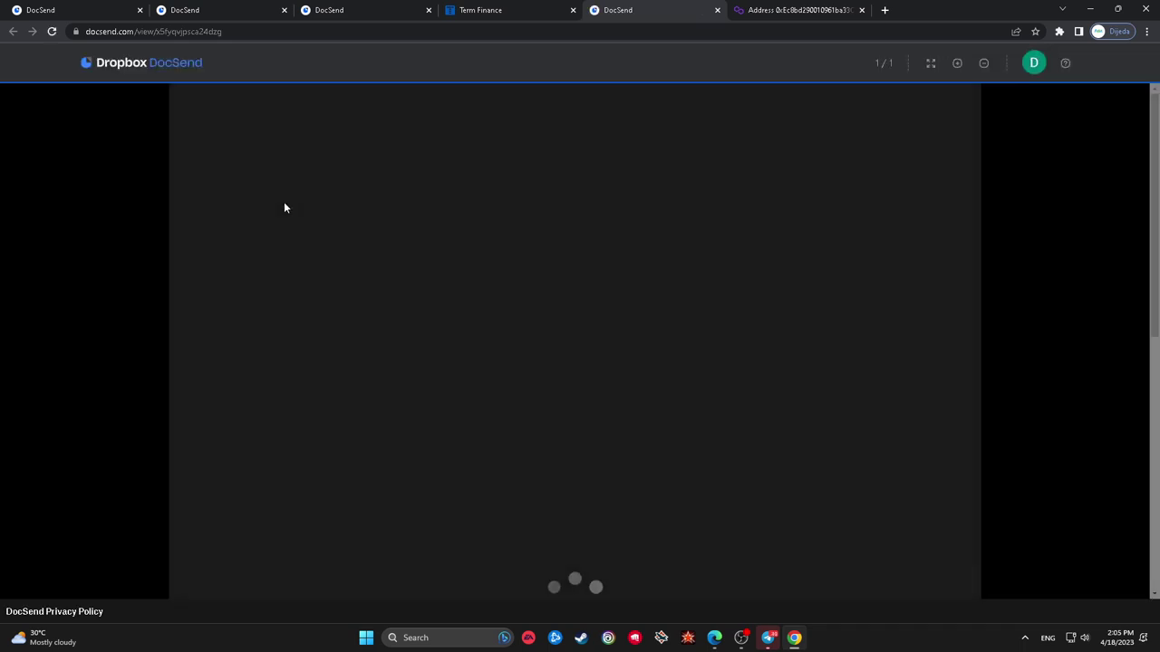
scroll(396, 217, down, 5)
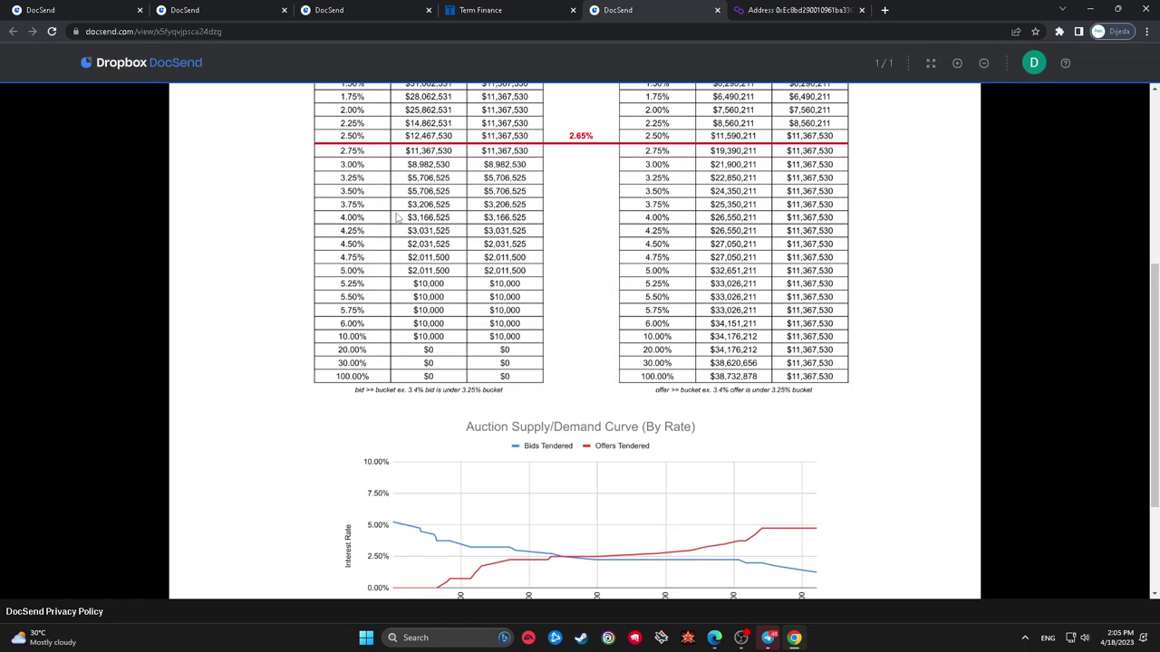
- Review the May 11 auction's bid and offer report through its supply/demand curve, and return to the auctions list
scroll(396, 217, down, 2)
scroll(396, 218, up, 10)
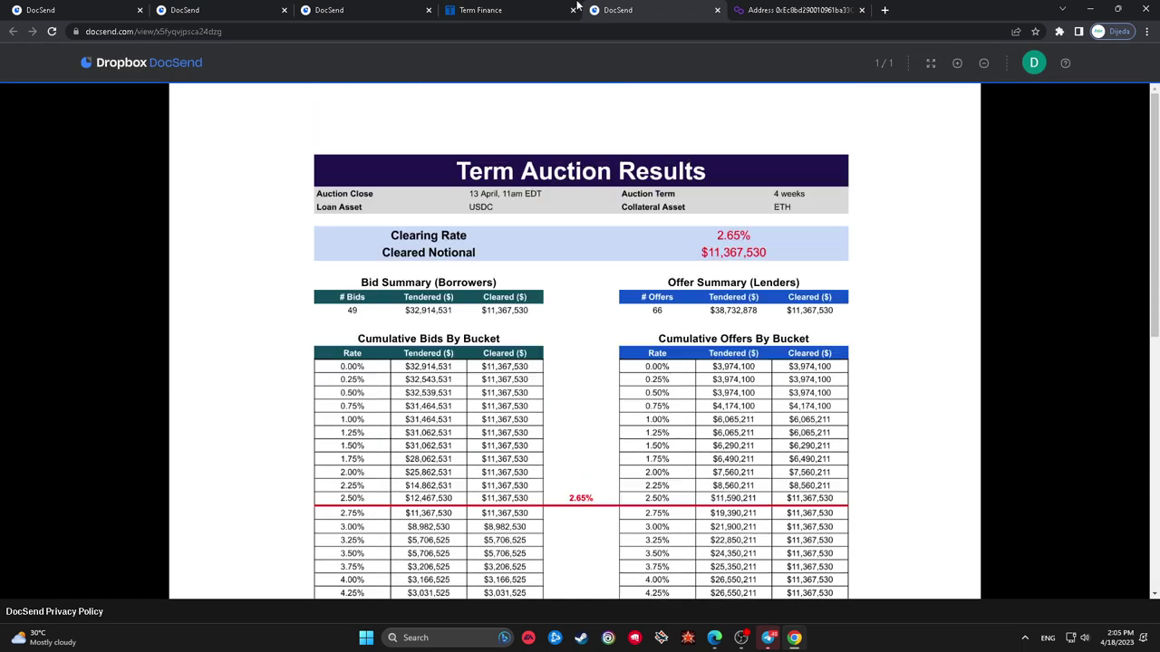
click(545, 9)
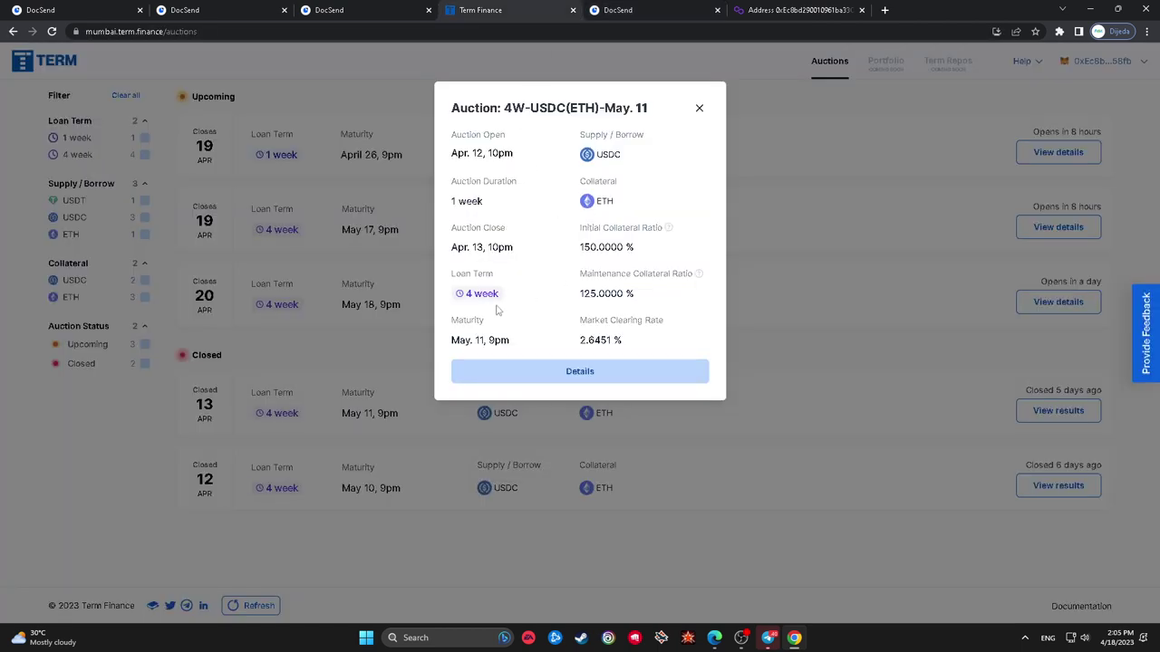
click(777, 310)
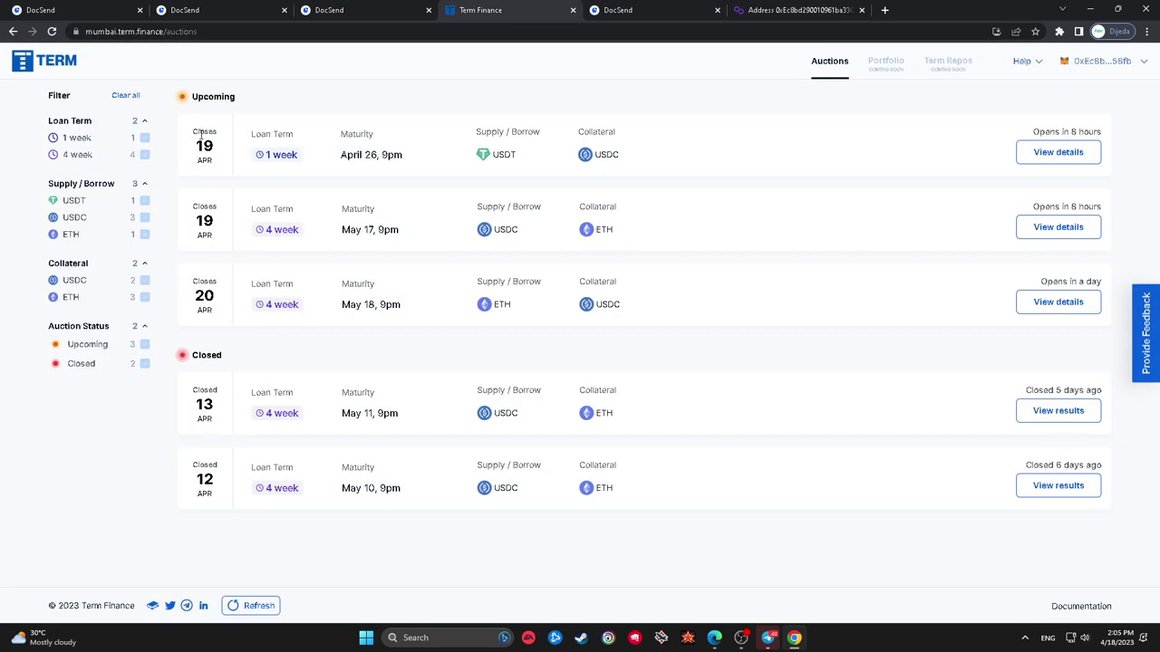
- View the results of the closed USDC auction maturing May 10 and examine its detailed bid and offer report
click(1060, 489)
click(657, 432)
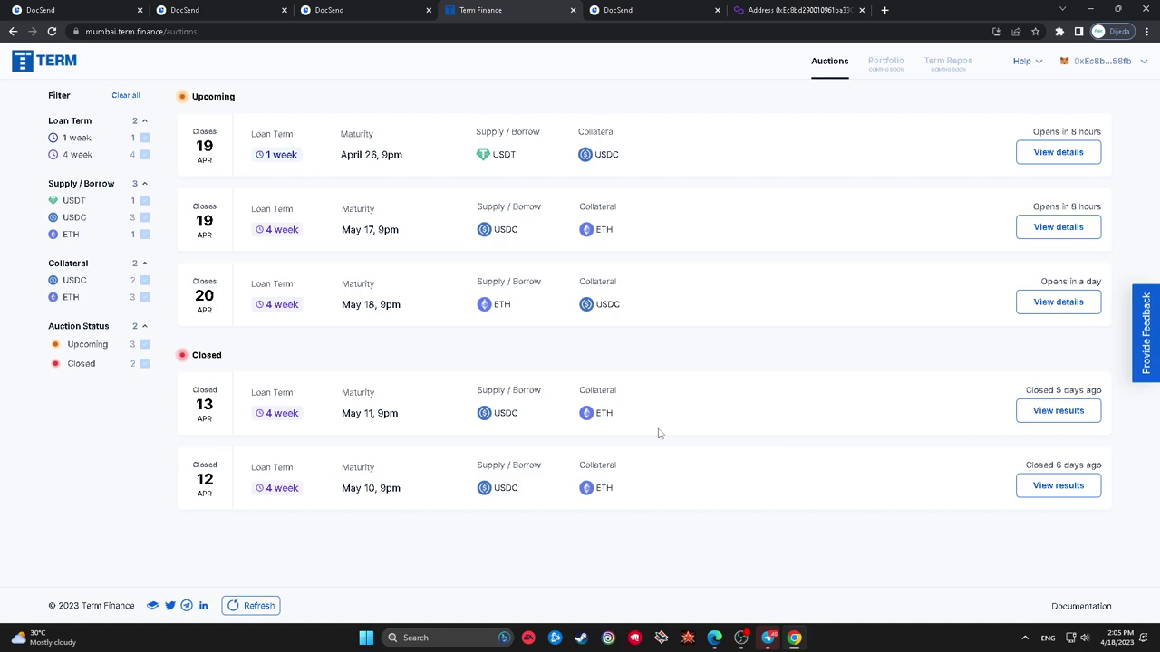
click(1083, 487)
click(541, 369)
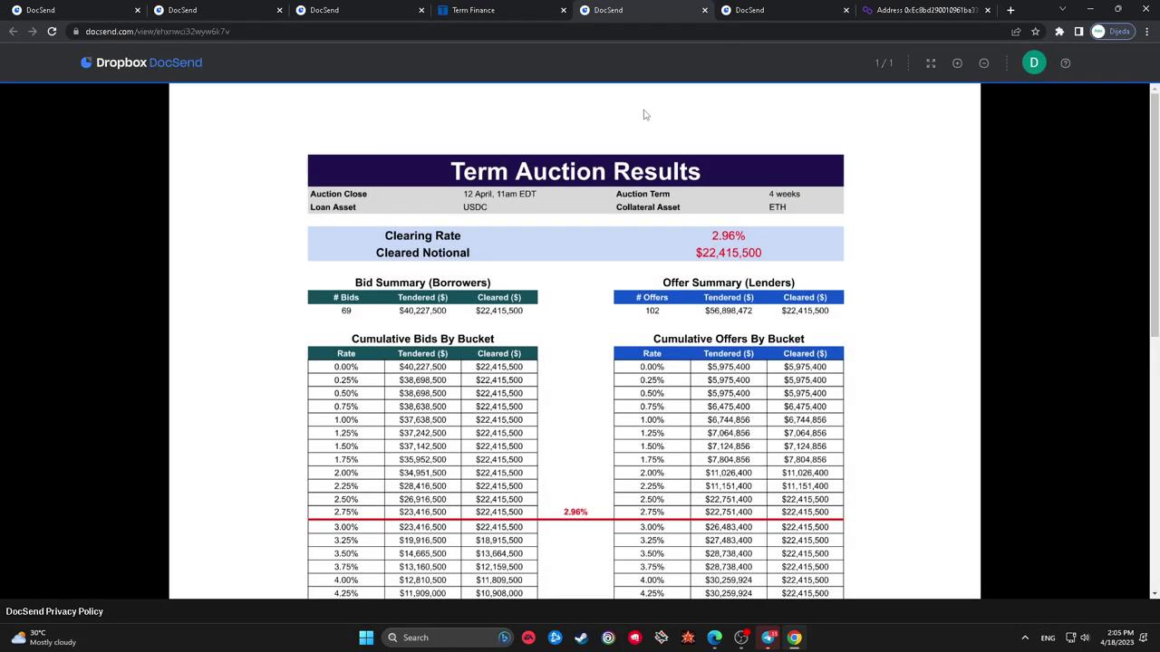
scroll(616, 233, down, 3)
scroll(616, 234, down, 3)
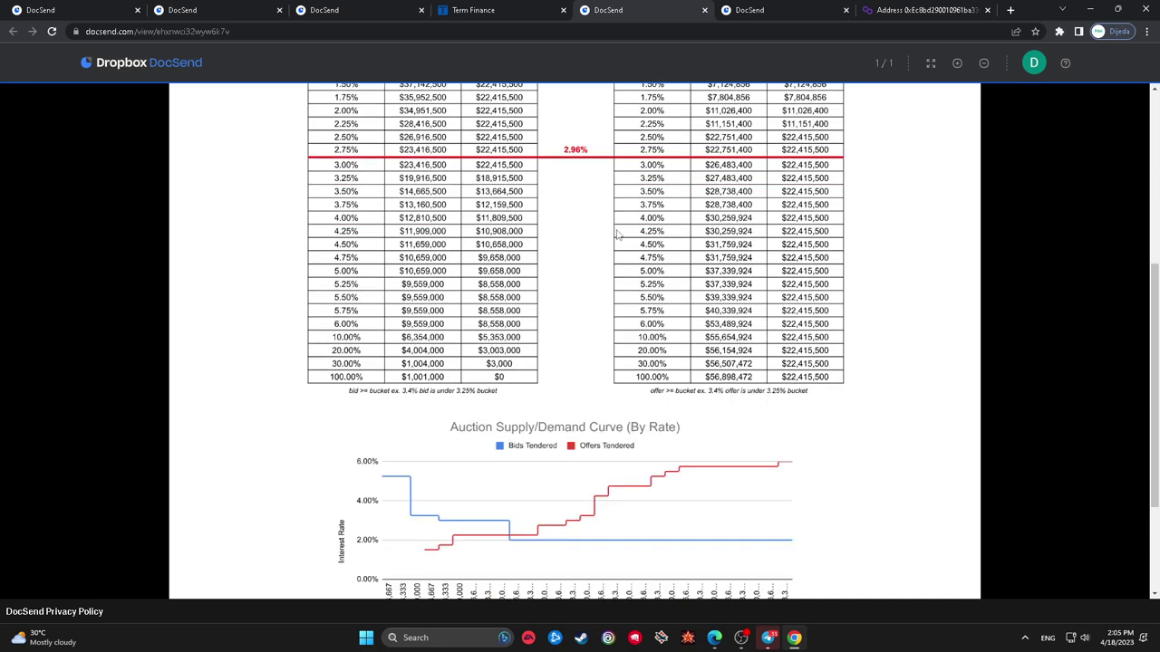
scroll(616, 234, up, 3)
scroll(616, 234, up, 2)
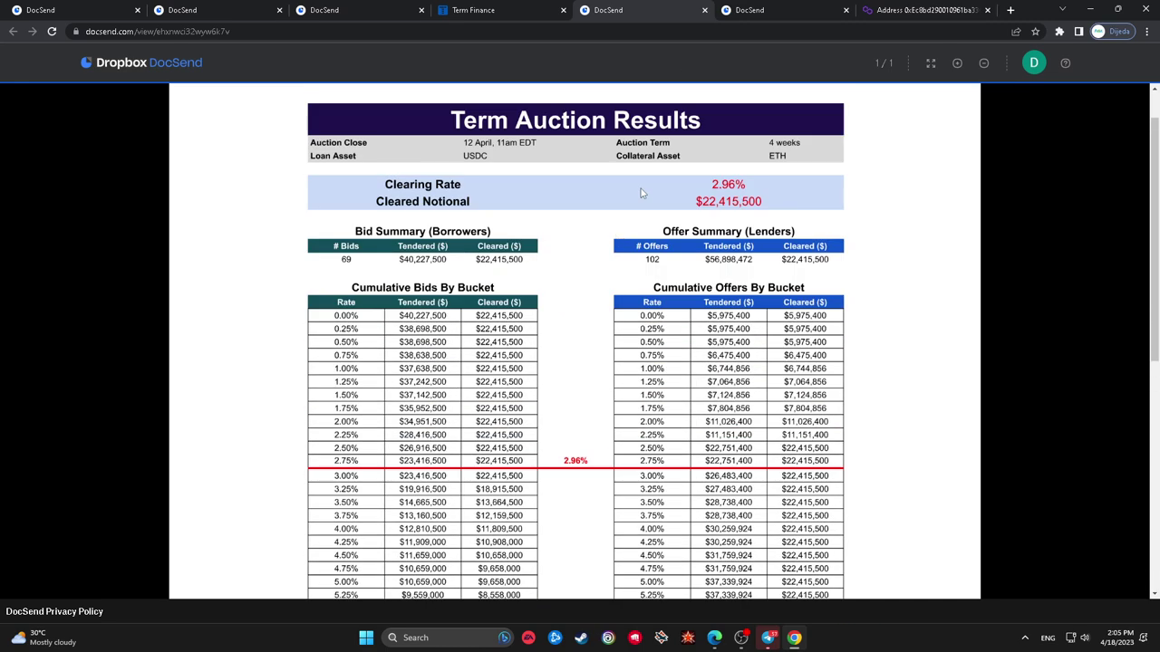
click(732, 9)
click(652, 9)
click(534, 10)
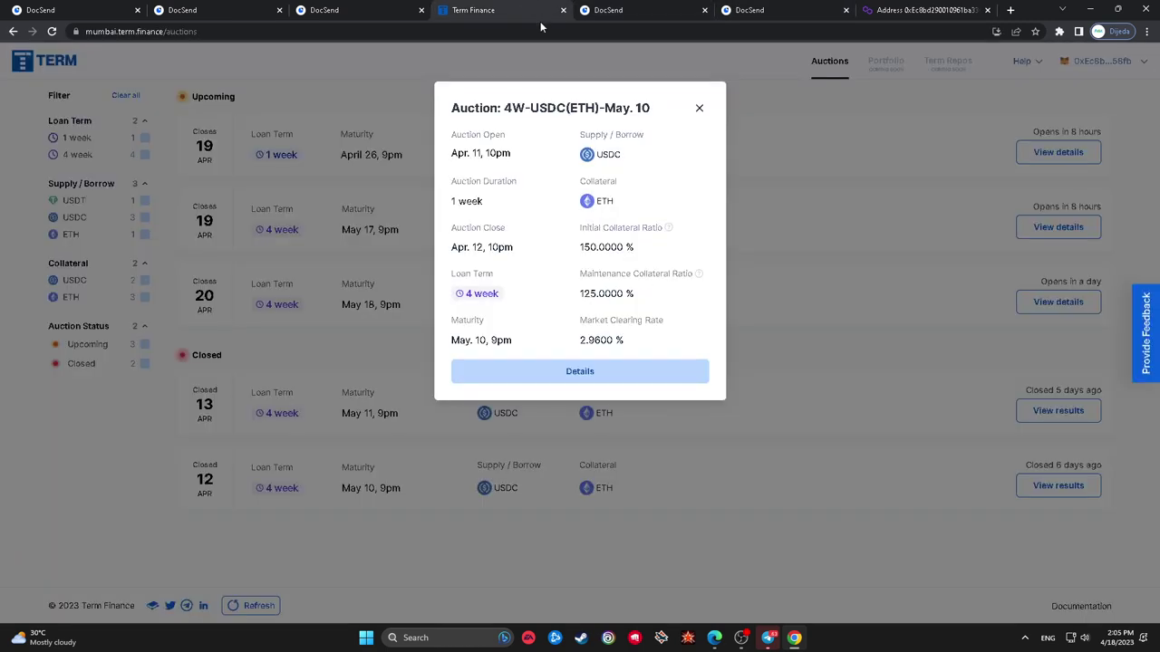
click(698, 108)
- Read the Phase 1 guide from the open auction example through the section "Lenders submit offers to lend"
click(240, 9)
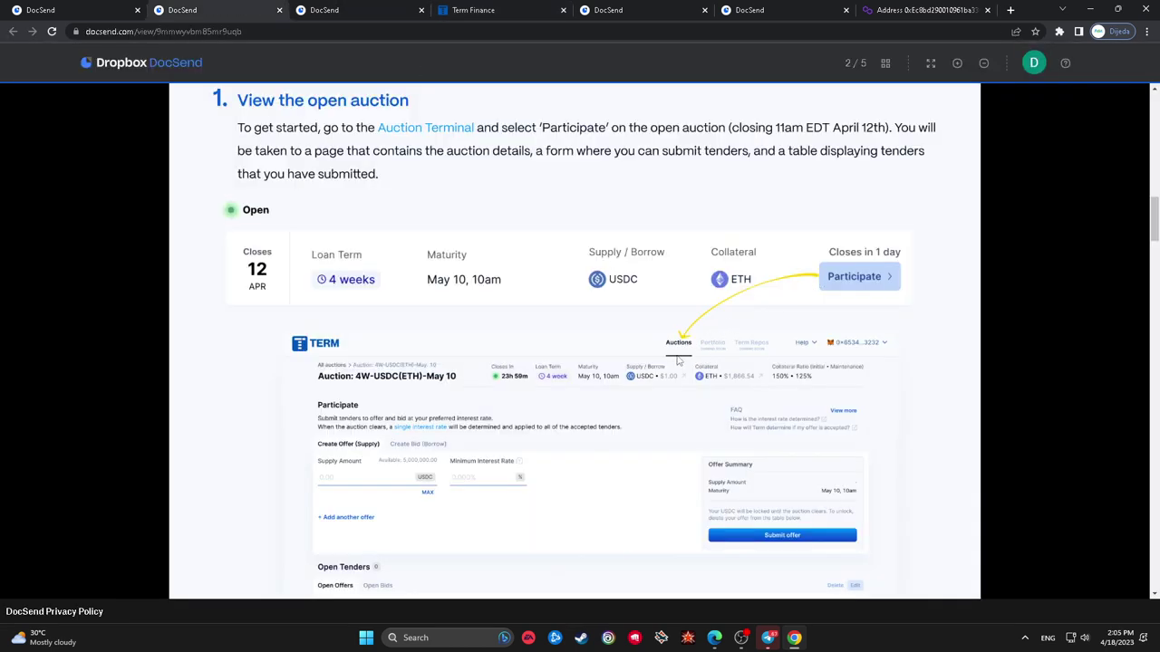
scroll(675, 361, down, 1)
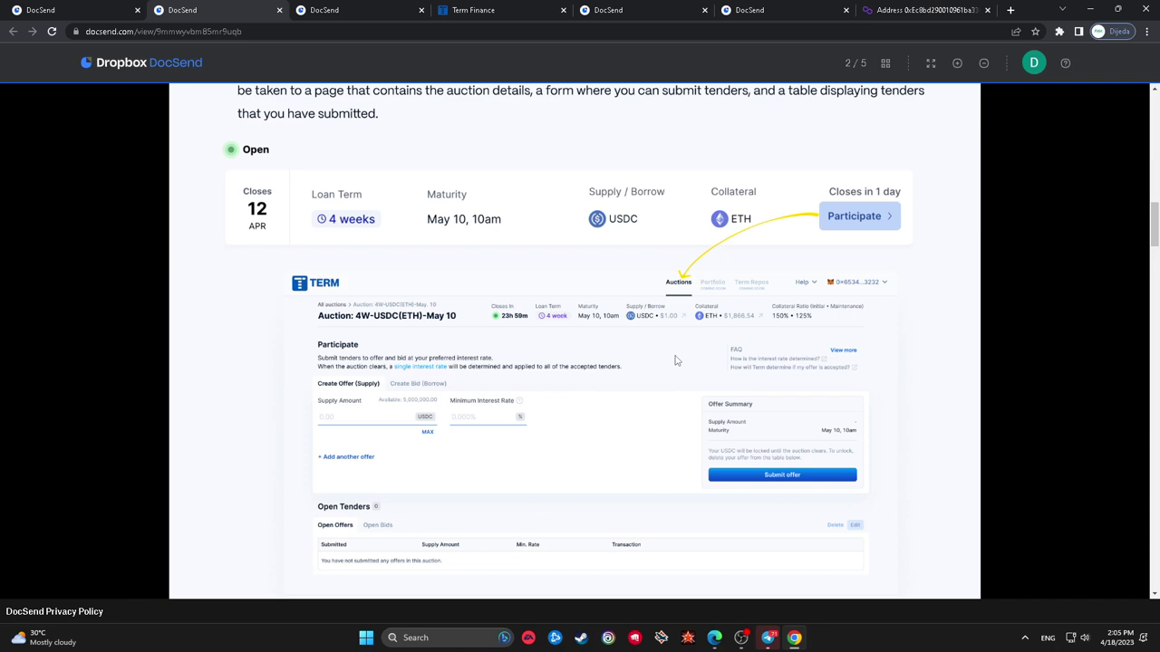
scroll(675, 361, down, 2)
scroll(675, 361, down, 6)
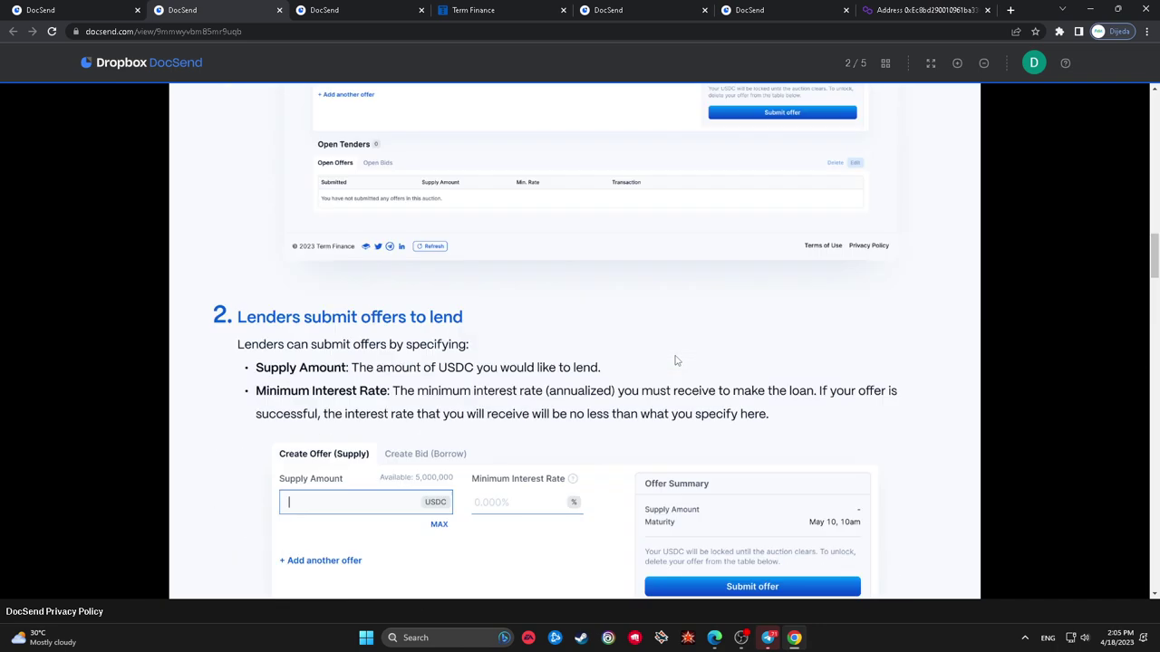
scroll(675, 361, down, 3)
scroll(675, 360, up, 3)
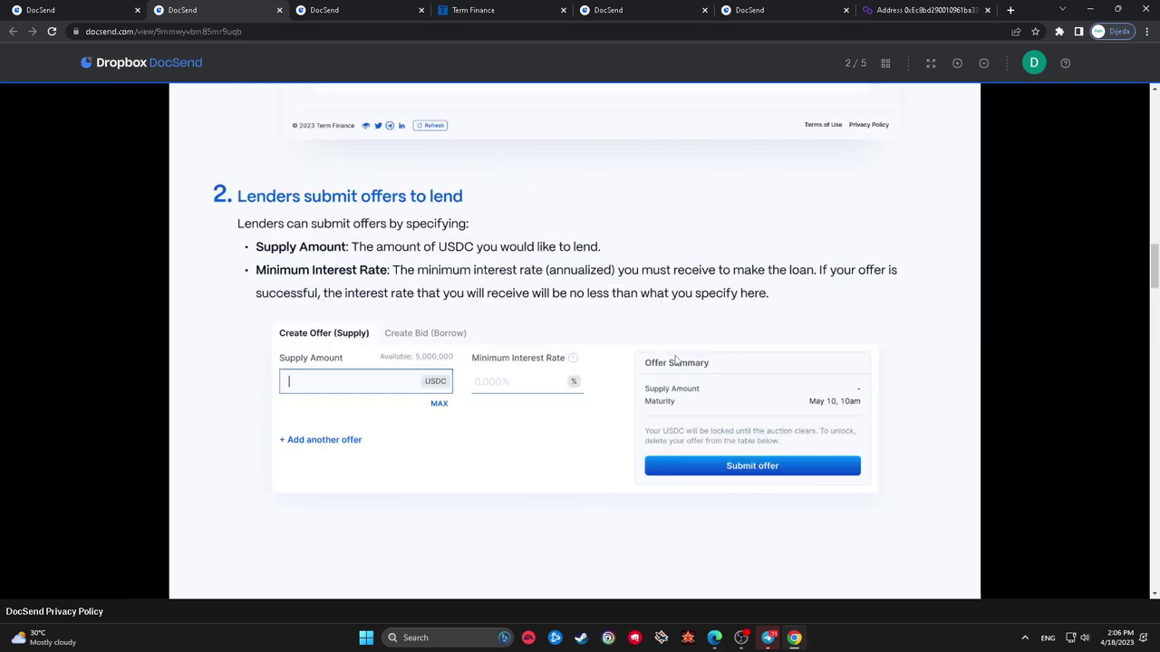
click(480, 10)
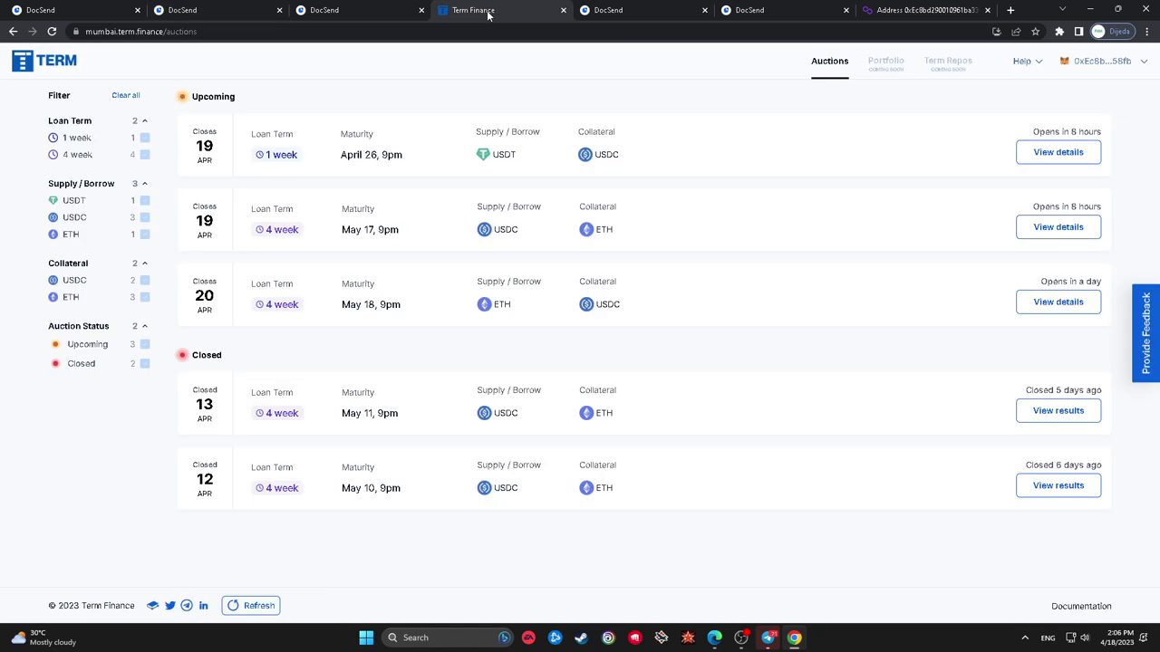
click(78, 139)
click(78, 139)
click(1025, 65)
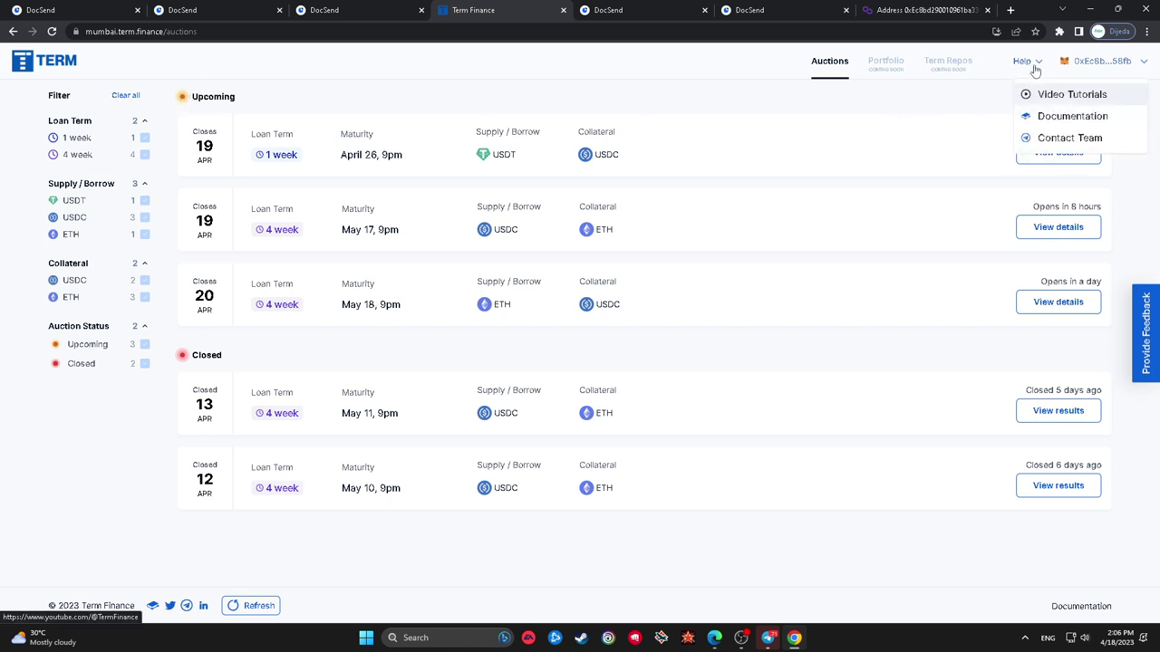
click(1082, 69)
click(798, 119)
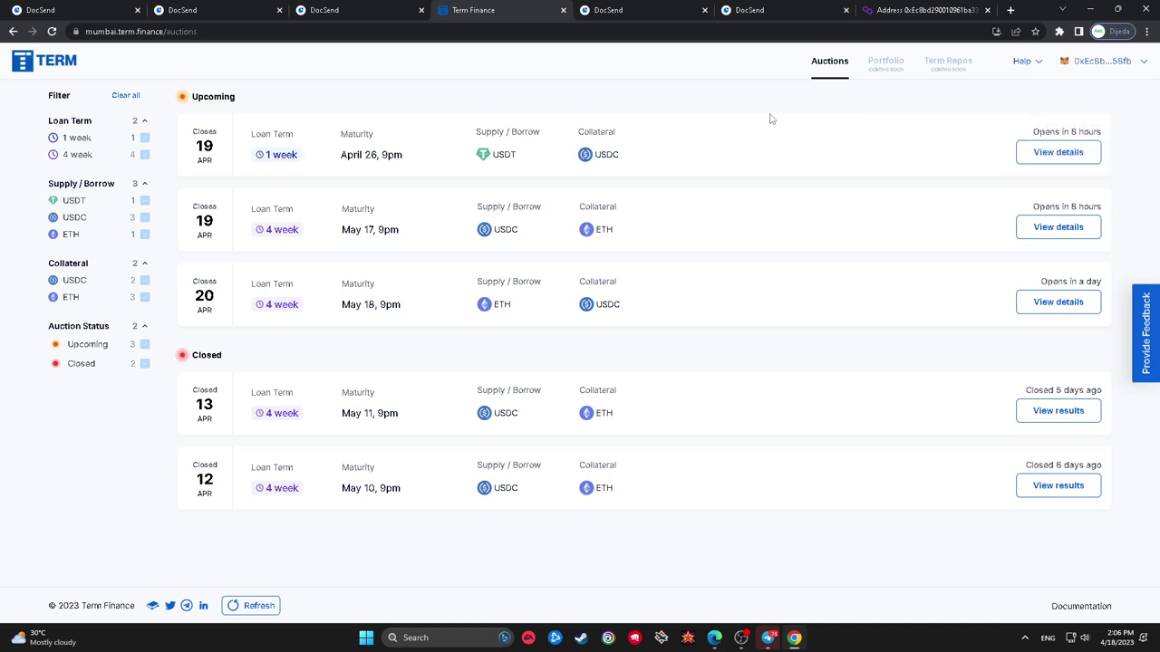
- Read the Phase 1 guide's advice on submitting several offers and its section "Borrowers submit bids to borrow"
click(337, 8)
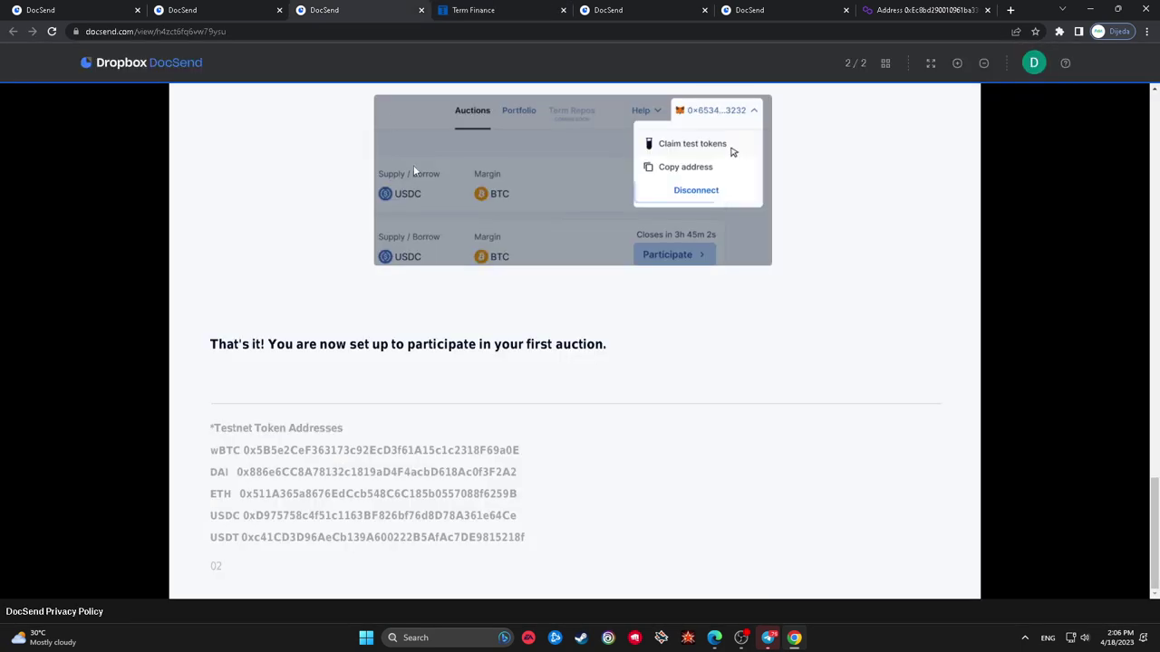
key(ctrl+shift+Tab)
scroll(480, 253, down, 6)
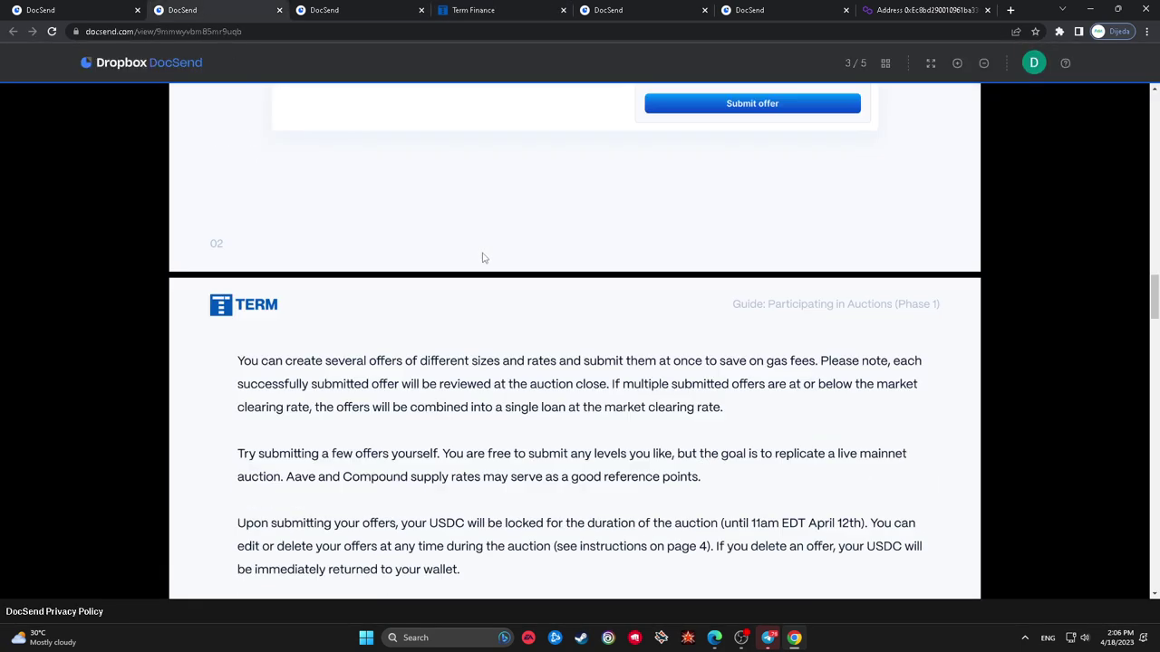
scroll(483, 258, down, 2)
scroll(483, 258, down, 8)
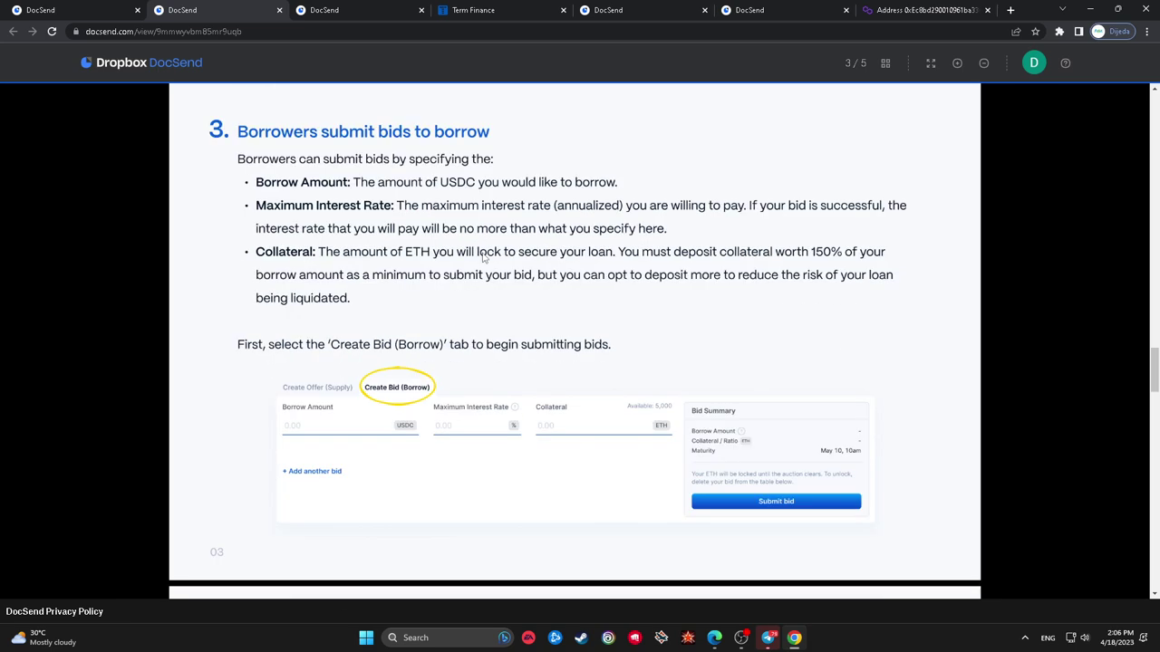
scroll(483, 257, down, 1)
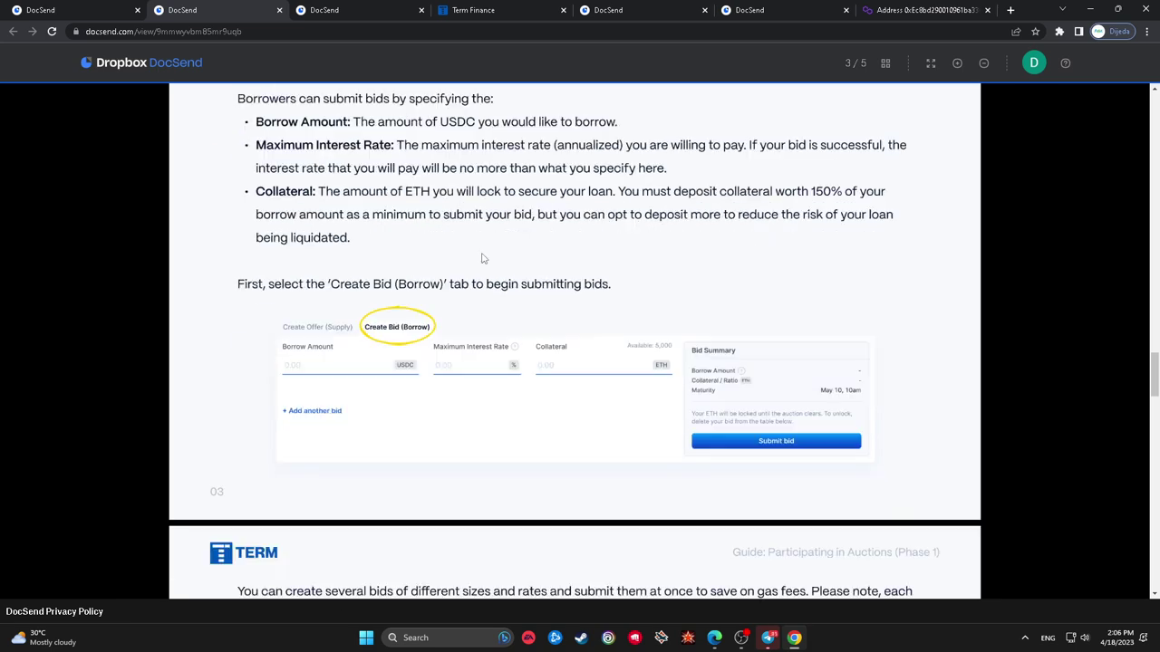
scroll(482, 258, down, 4)
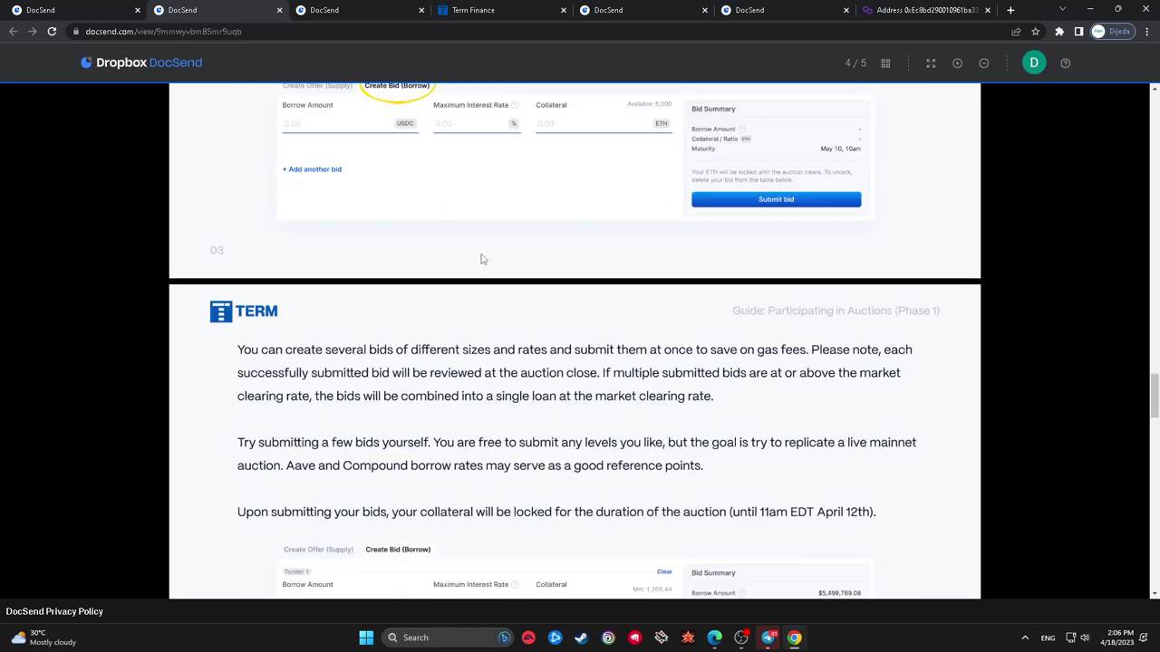
scroll(482, 260, down, 7)
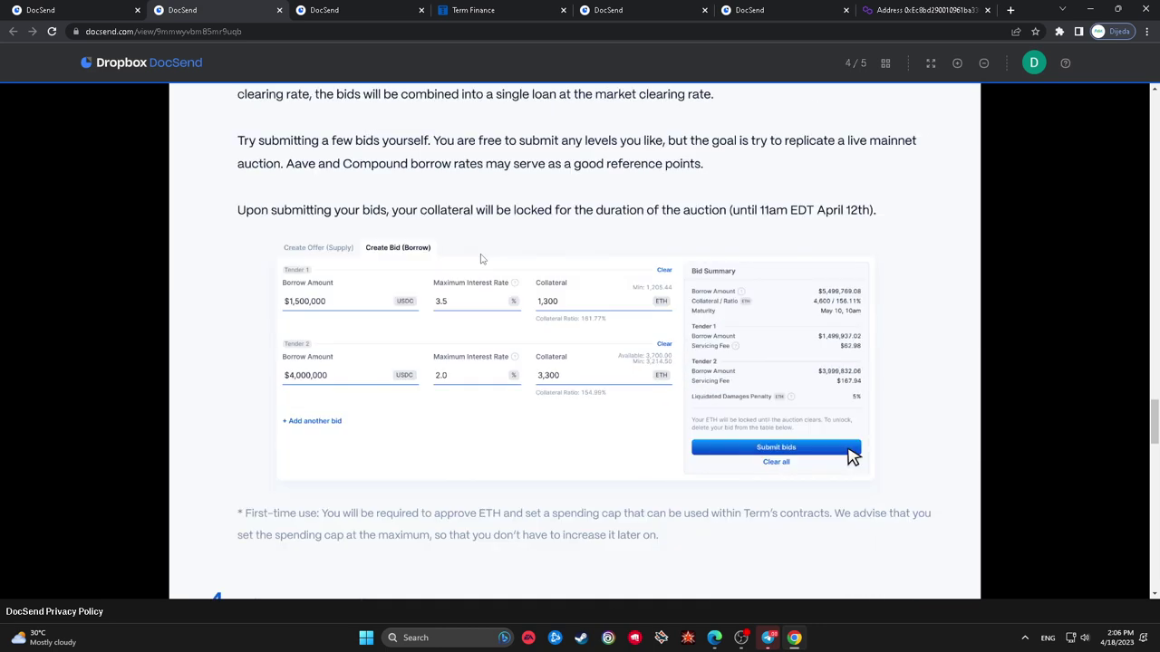
scroll(478, 244, down, 3)
scroll(480, 245, up, 3)
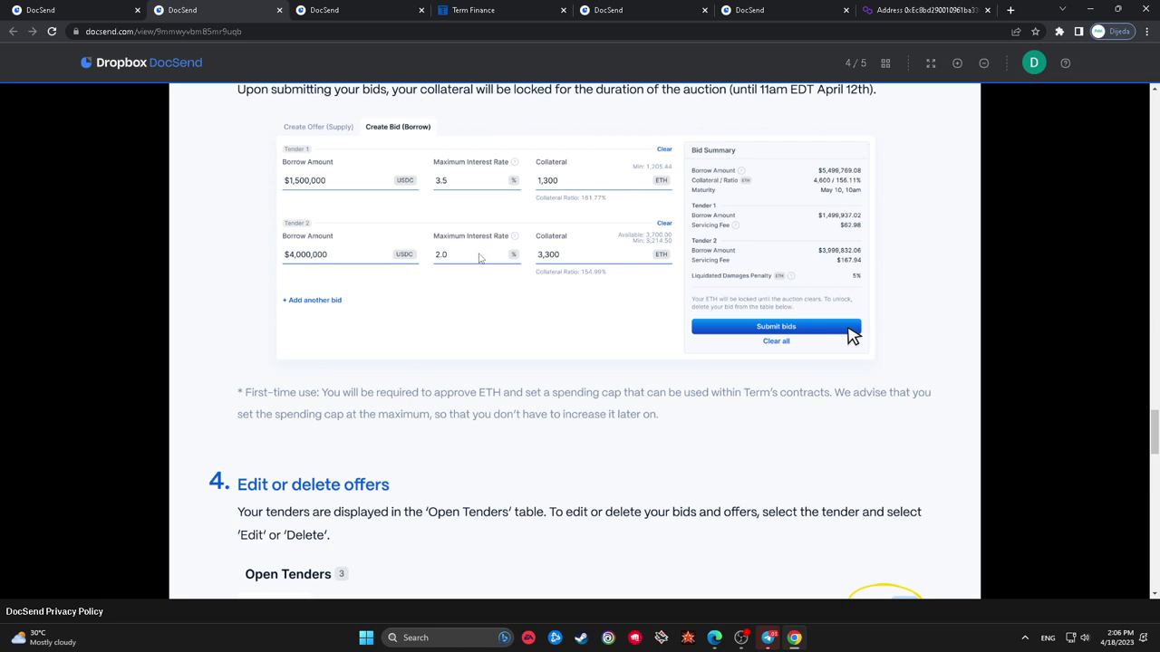
- Read the Phase 1 guide's sections "Edit or delete offers" and "View auction results", through the Phase 2 note
scroll(480, 258, down, 3)
scroll(470, 266, down, 1)
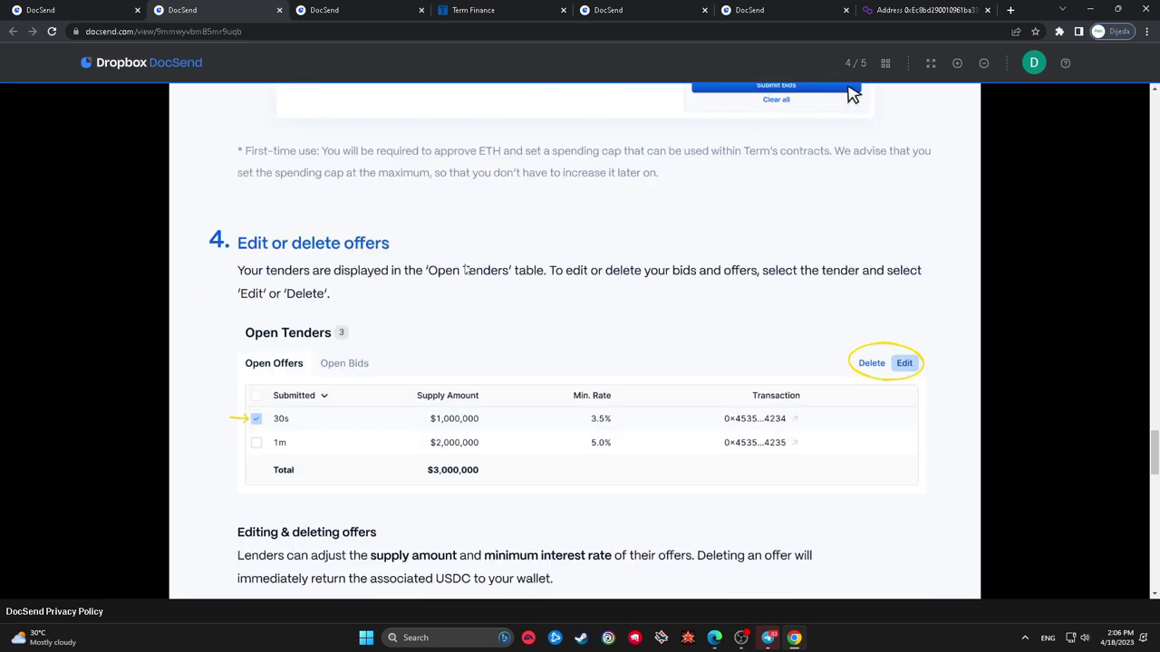
scroll(465, 270, down, 1)
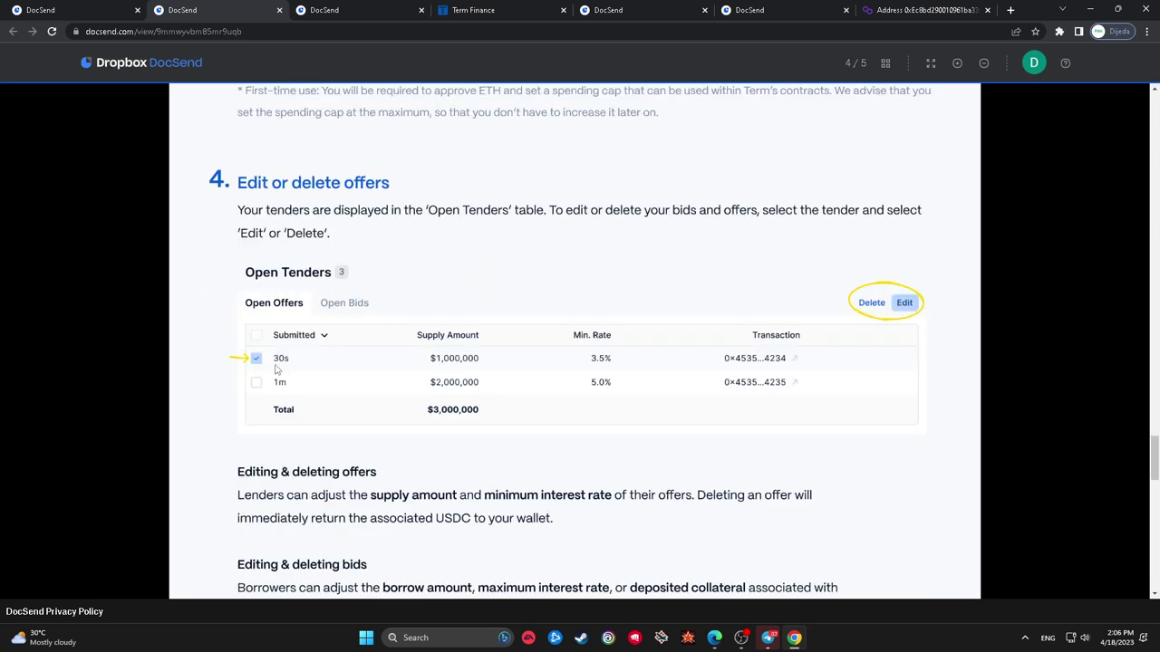
scroll(281, 367, down, 8)
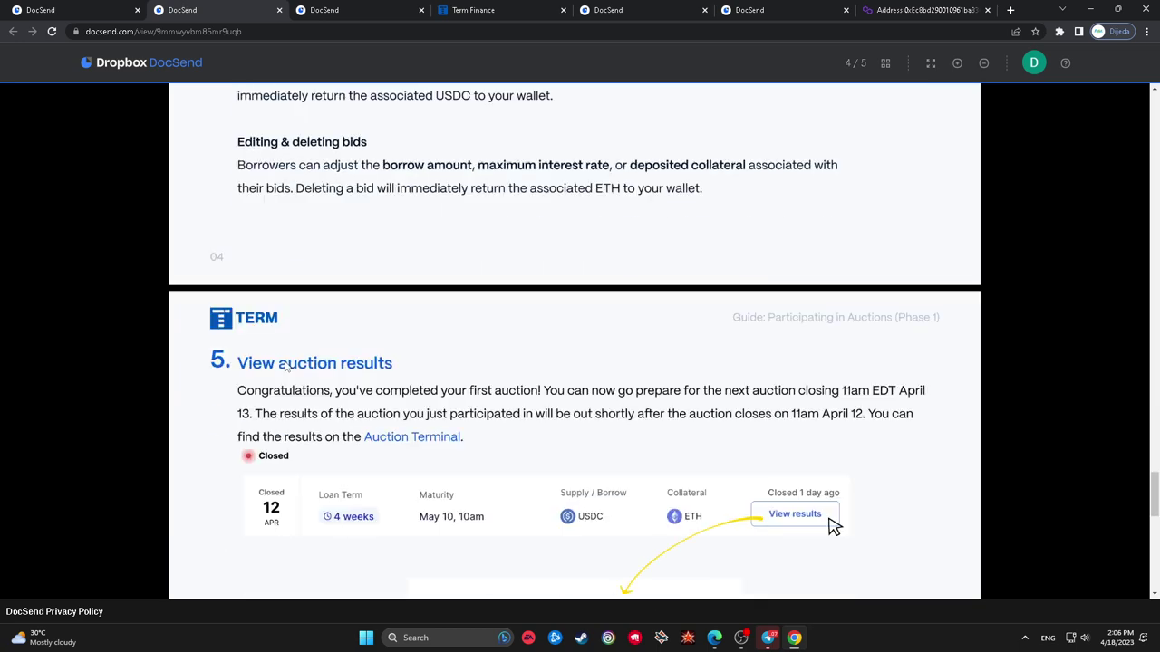
scroll(287, 364, down, 3)
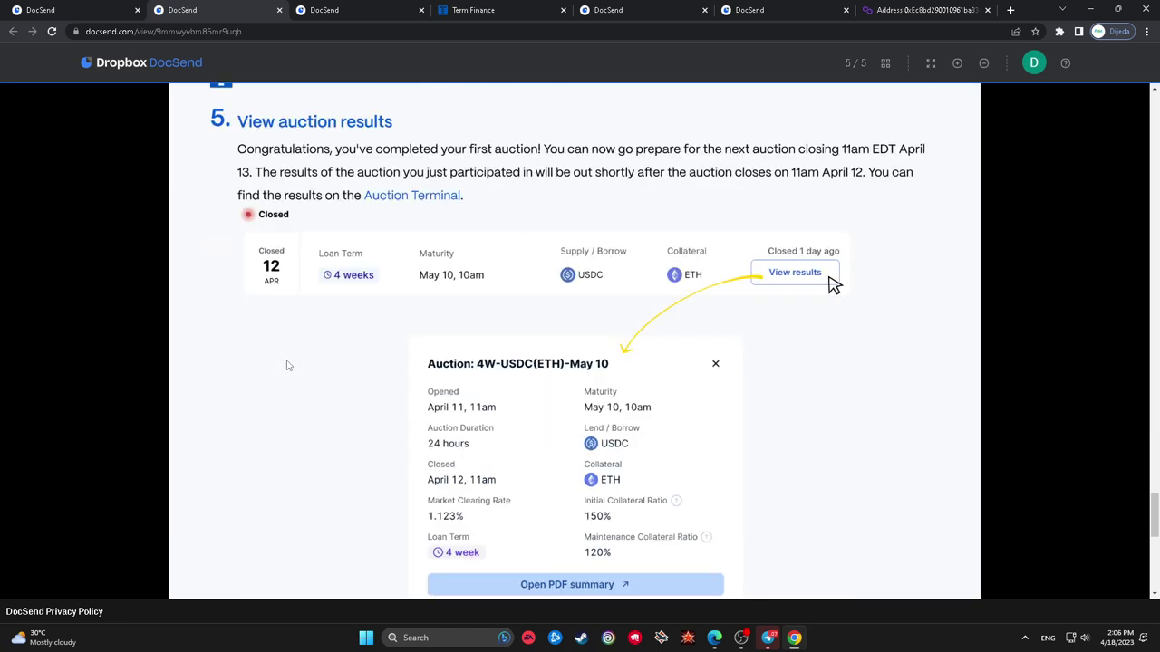
scroll(289, 365, down, 1)
scroll(291, 362, down, 2)
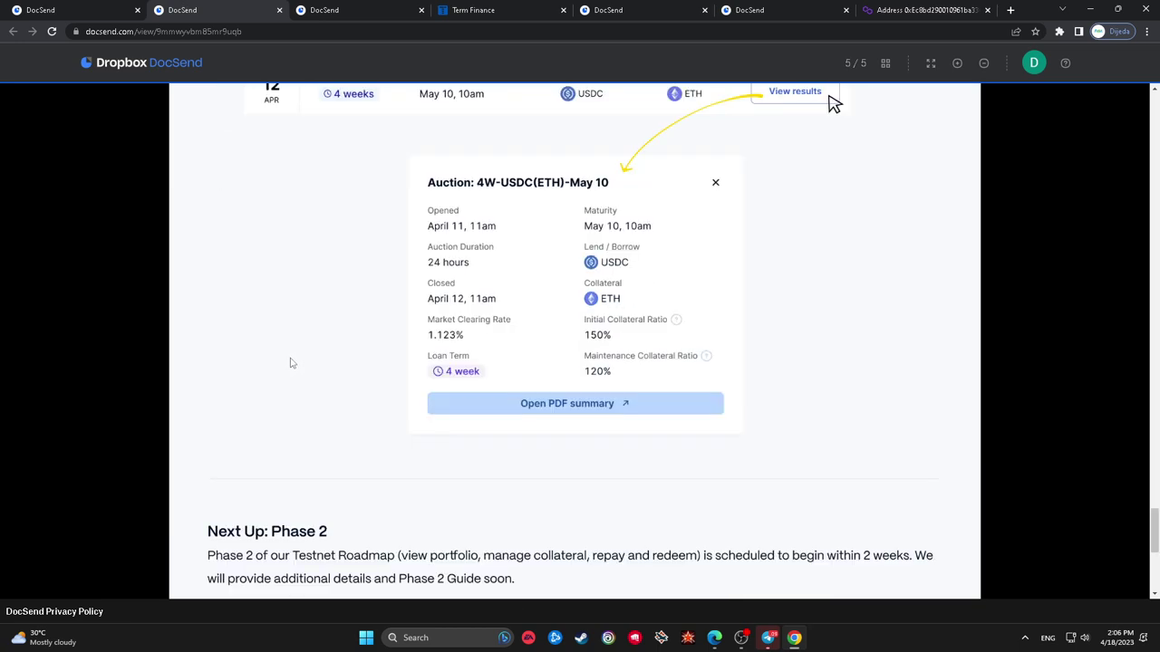
scroll(296, 356, up, 2)
- Check the opening and closing dates of the upcoming 1-week USDT auction against the system calendar, and return to the auctions list
click(454, 7)
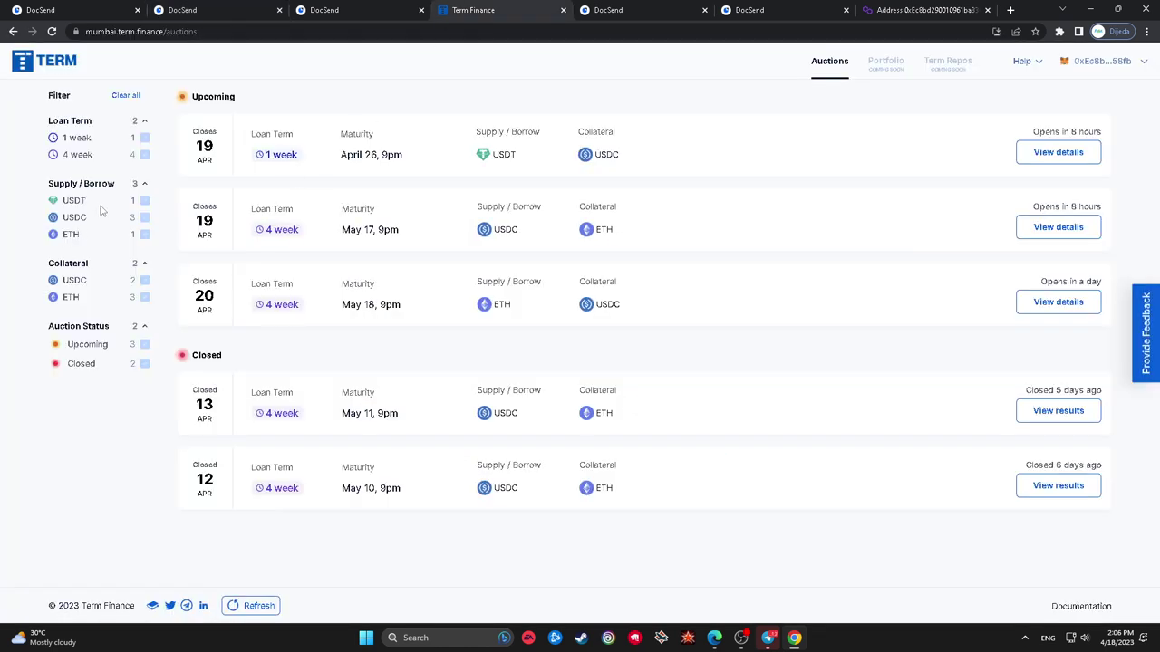
double_click(257, 211)
click(190, 227)
click(1025, 225)
click(1022, 226)
click(1045, 152)
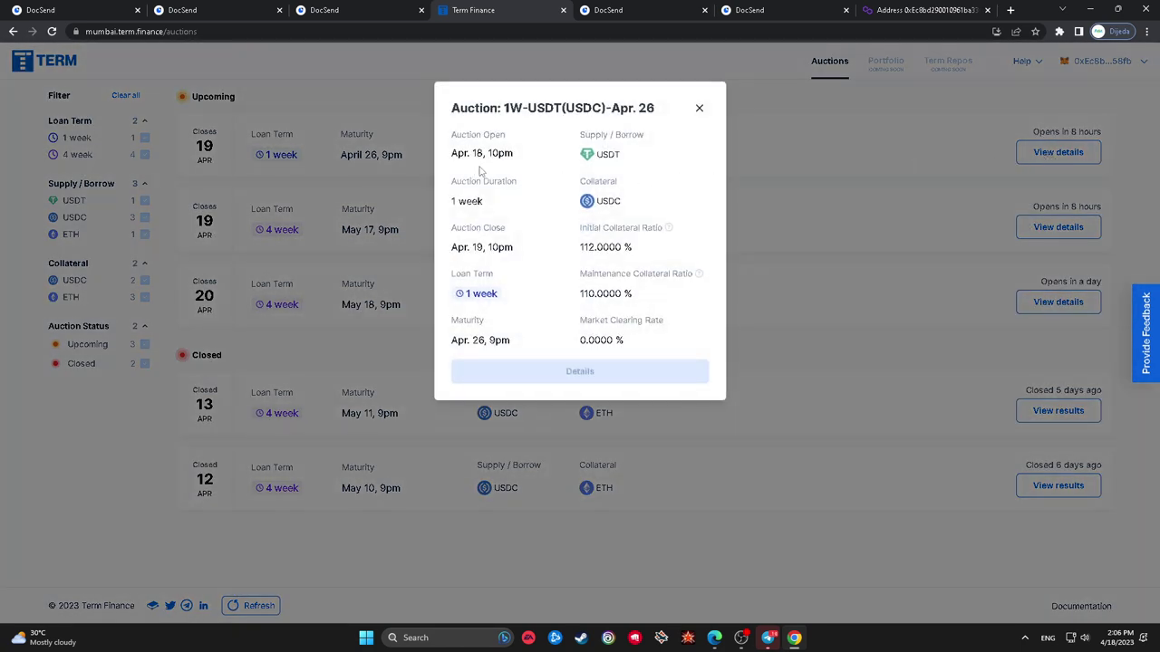
click(1102, 639)
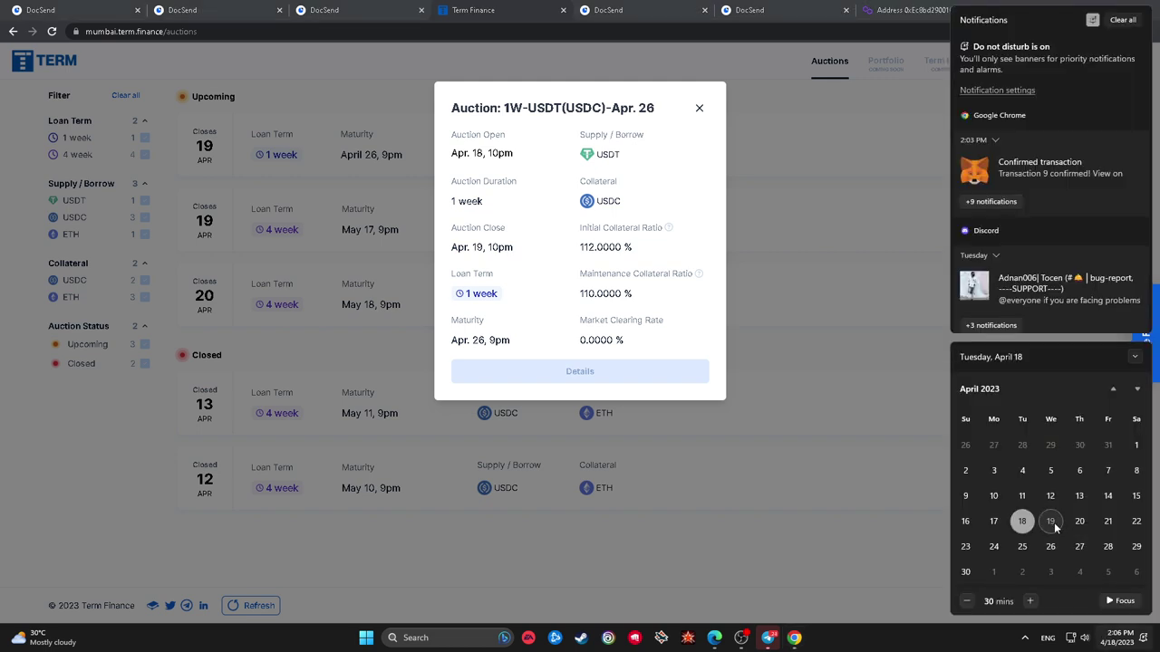
click(612, 176)
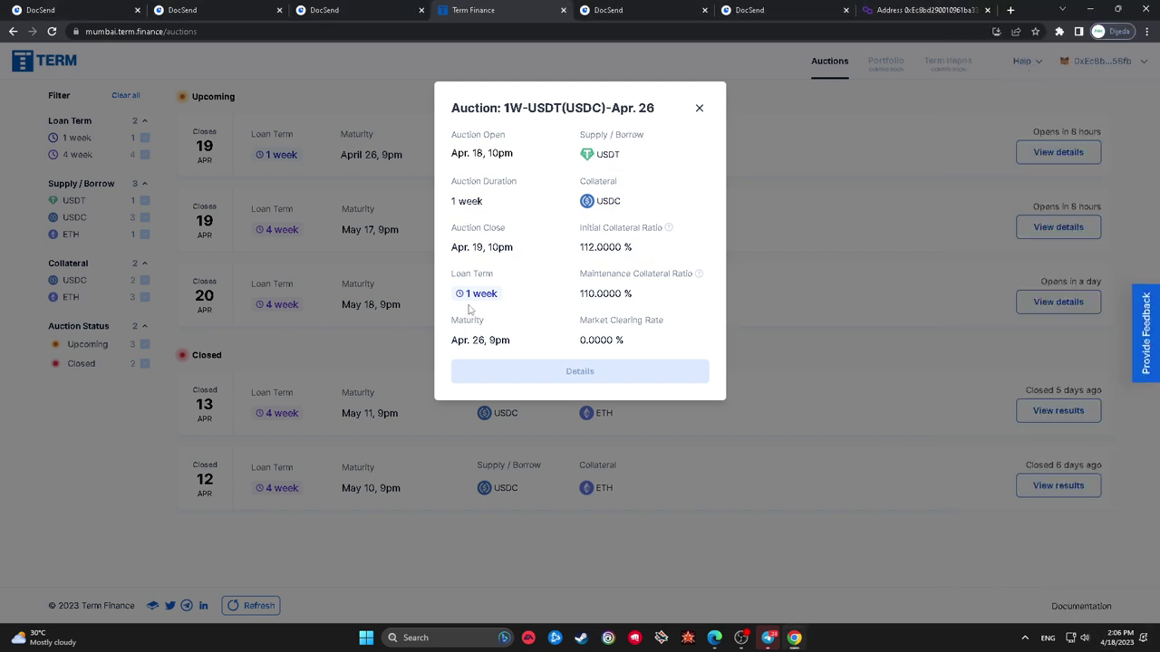
click(897, 227)
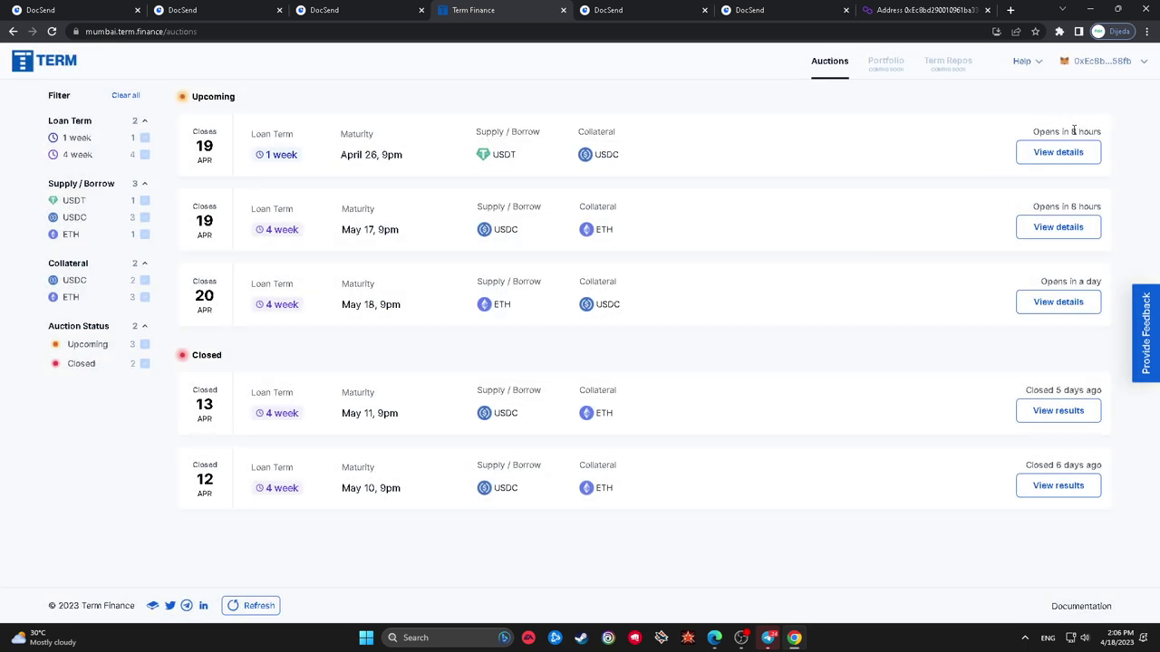